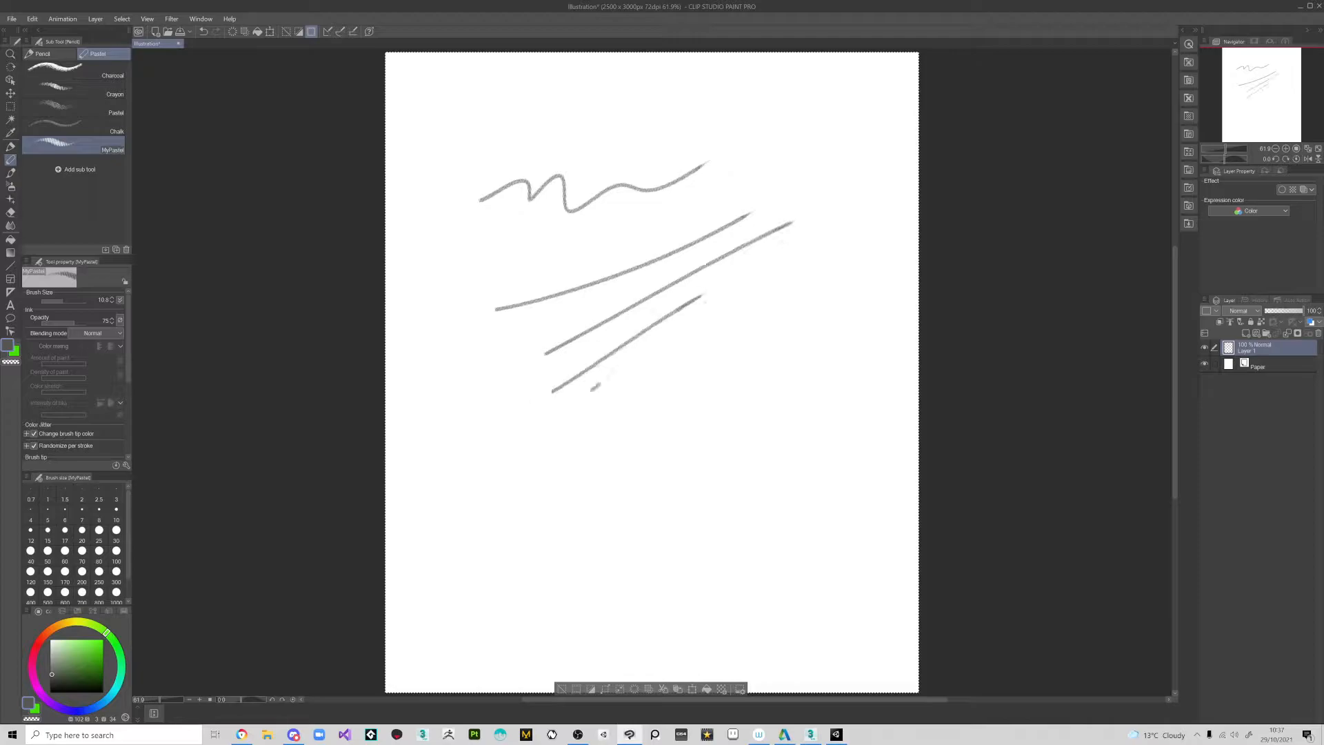
- Add diagonal MyPastel hatching in the middle of the canvas and Charcoal comparison strokes above the grey squiggle
{"action": "mouse_move", "coordinate": [609, 427]}
{"action": "left_mouse_down"}
{"action": "mouse_move", "coordinate": [636, 426]}
{"action": "mouse_move", "coordinate": [702, 366]}
{"action": "mouse_move", "coordinate": [737, 324]}
{"action": "left_mouse_up"}
{"action": "left_click_drag", "start_coordinate": [697, 382], "coordinate": [731, 300]}
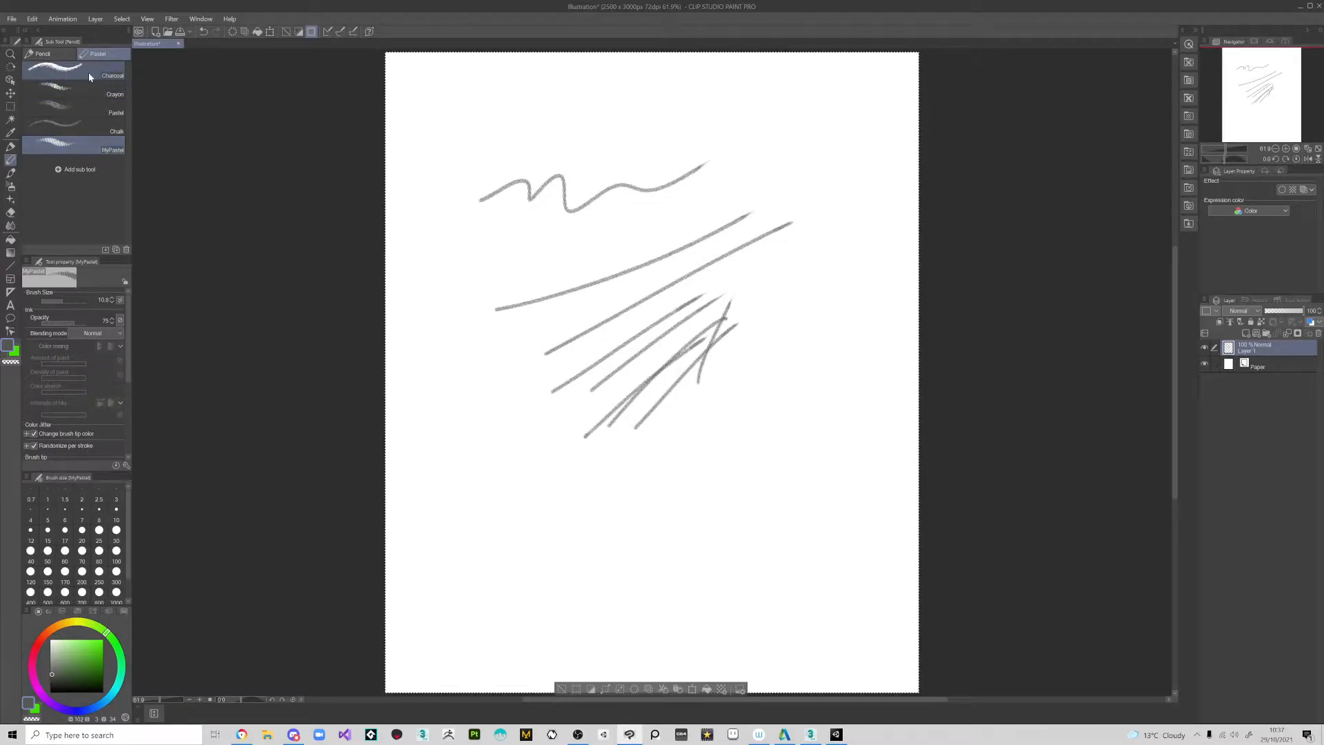
{"action": "left_click", "coordinate": [112, 76]}
{"action": "mouse_move", "coordinate": [514, 113]}
{"action": "left_mouse_down"}
{"action": "mouse_move", "coordinate": [527, 139]}
{"action": "mouse_move", "coordinate": [648, 102]}
{"action": "left_mouse_up"}
{"action": "left_click_drag", "start_coordinate": [538, 152], "coordinate": [689, 113]}
{"action": "left_click_drag", "start_coordinate": [609, 147], "coordinate": [709, 116]}
- Return to MyPastel and hatch more strokes, layering a dense near-vertical cluster to the right below the diagonal lines
{"action": "left_click", "coordinate": [110, 146]}
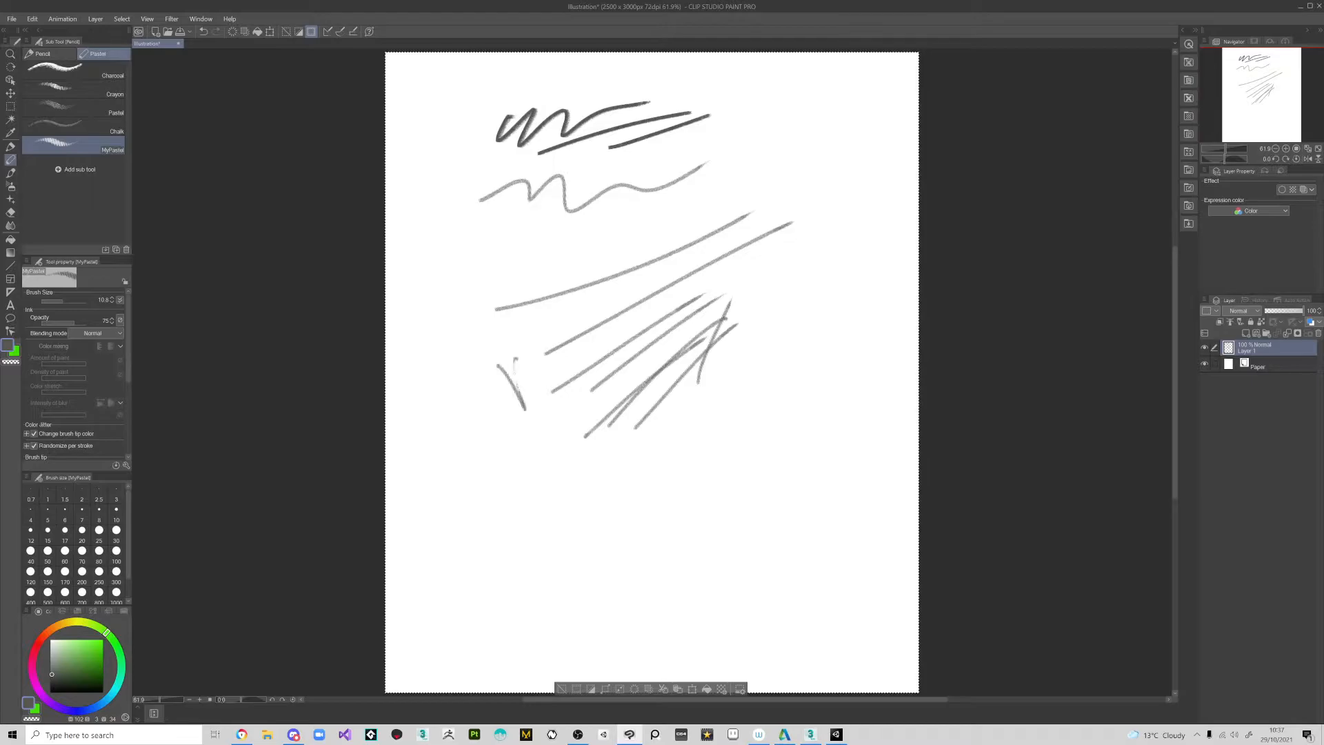
{"action": "mouse_move", "coordinate": [523, 378]}
{"action": "left_mouse_down"}
{"action": "mouse_move", "coordinate": [683, 261]}
{"action": "mouse_move", "coordinate": [568, 436]}
{"action": "left_mouse_up"}
{"action": "left_click_drag", "start_coordinate": [707, 394], "coordinate": [724, 522]}
{"action": "left_click_drag", "start_coordinate": [715, 424], "coordinate": [733, 501]}
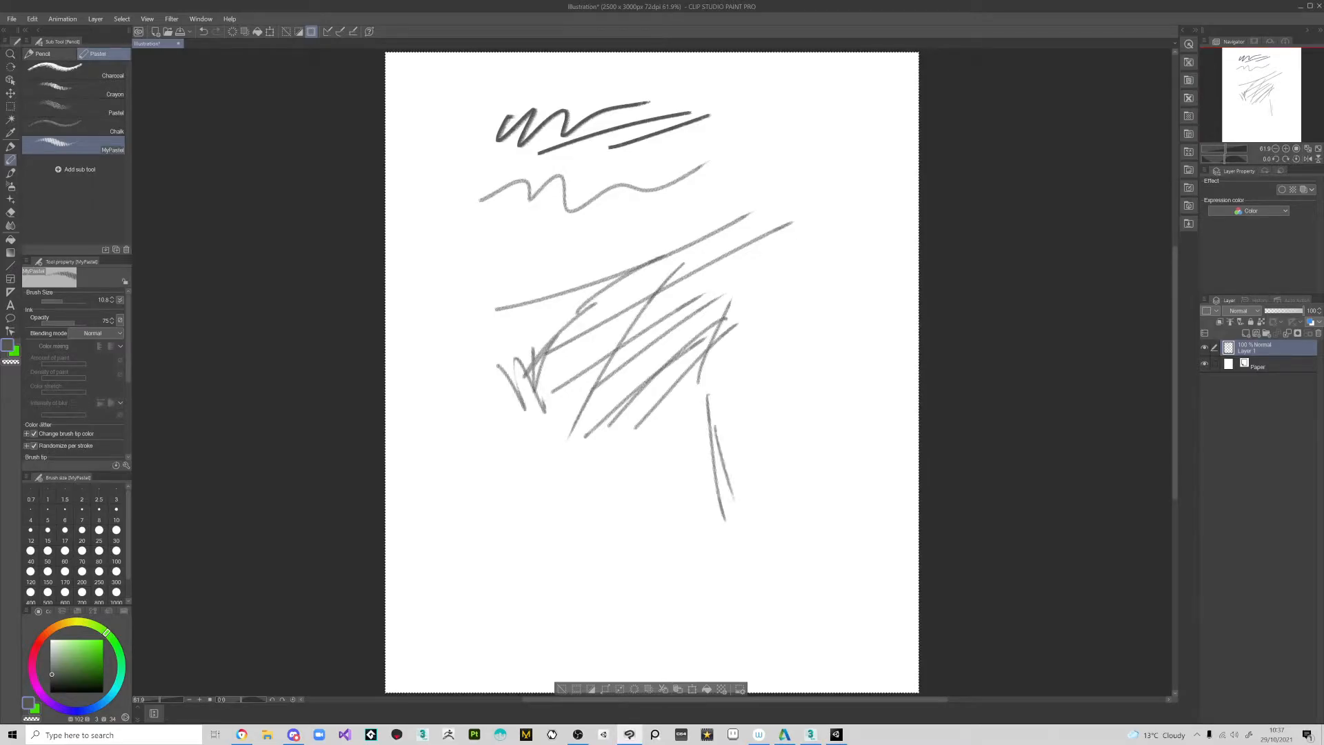
{"action": "left_click_drag", "start_coordinate": [729, 390], "coordinate": [717, 517]}
{"action": "left_click_drag", "start_coordinate": [711, 395], "coordinate": [720, 507]}
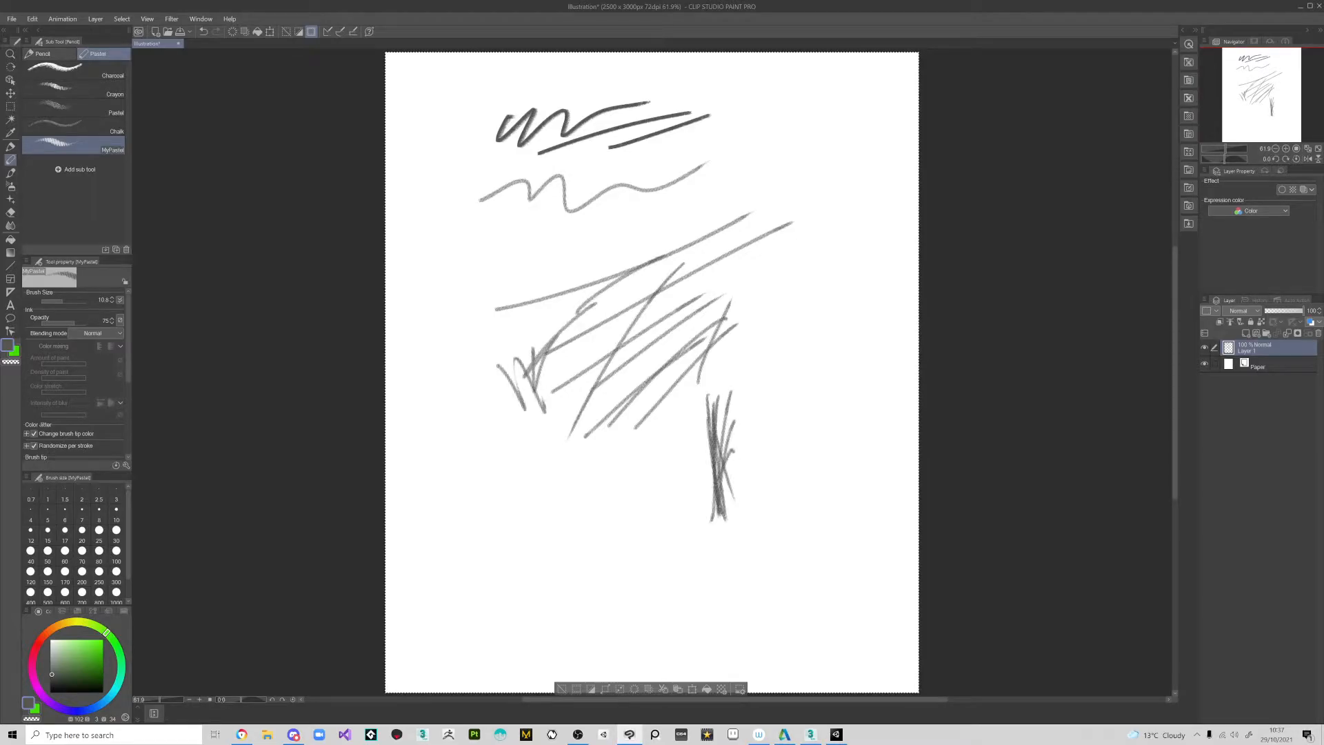
- Pick a dark olive-yellow drawing colour and scribble over the centre of the hatching
{"action": "left_click", "coordinate": [81, 624]}
{"action": "left_click", "coordinate": [94, 663]}
{"action": "left_click_drag", "start_coordinate": [631, 473], "coordinate": [621, 335]}
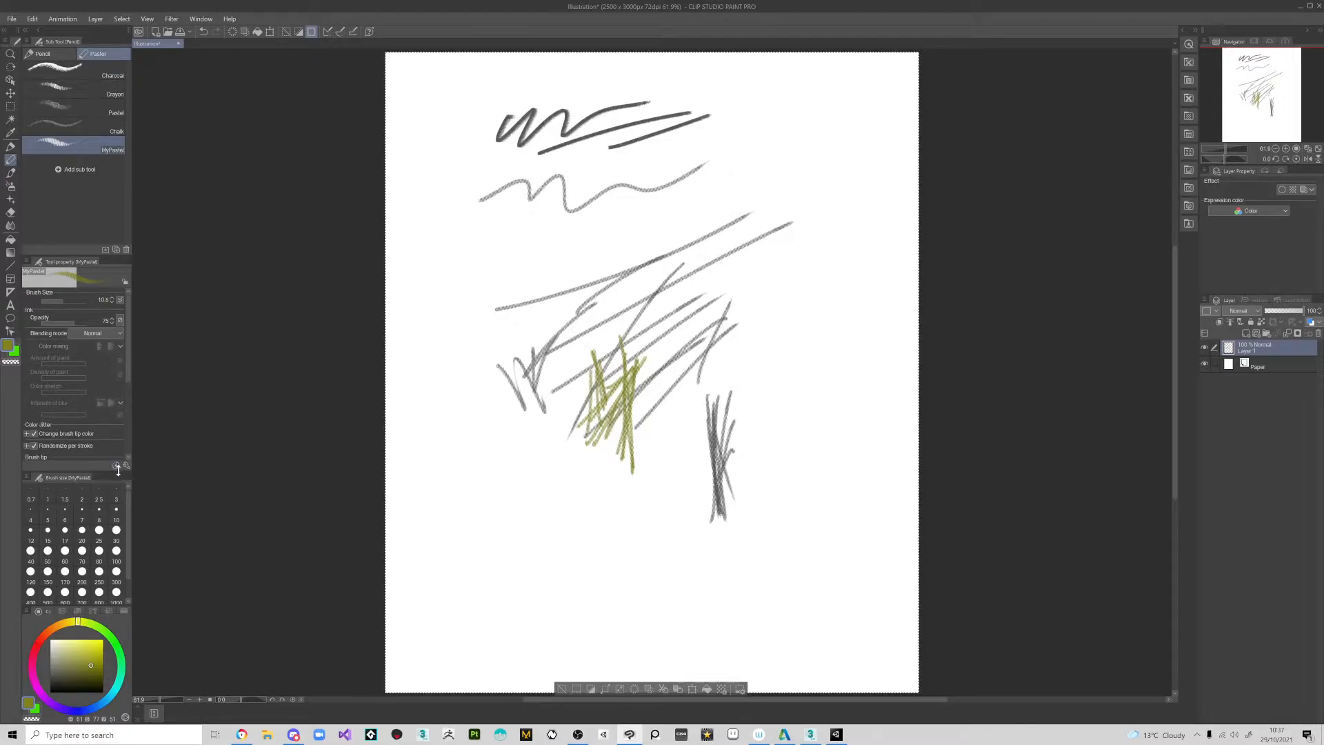
- Enlarge the MyPastel brush to size 1000 and paint a soft olive patch in the lower-left part of the canvas
{"action": "left_click_drag", "start_coordinate": [127, 353], "coordinate": [141, 435]}
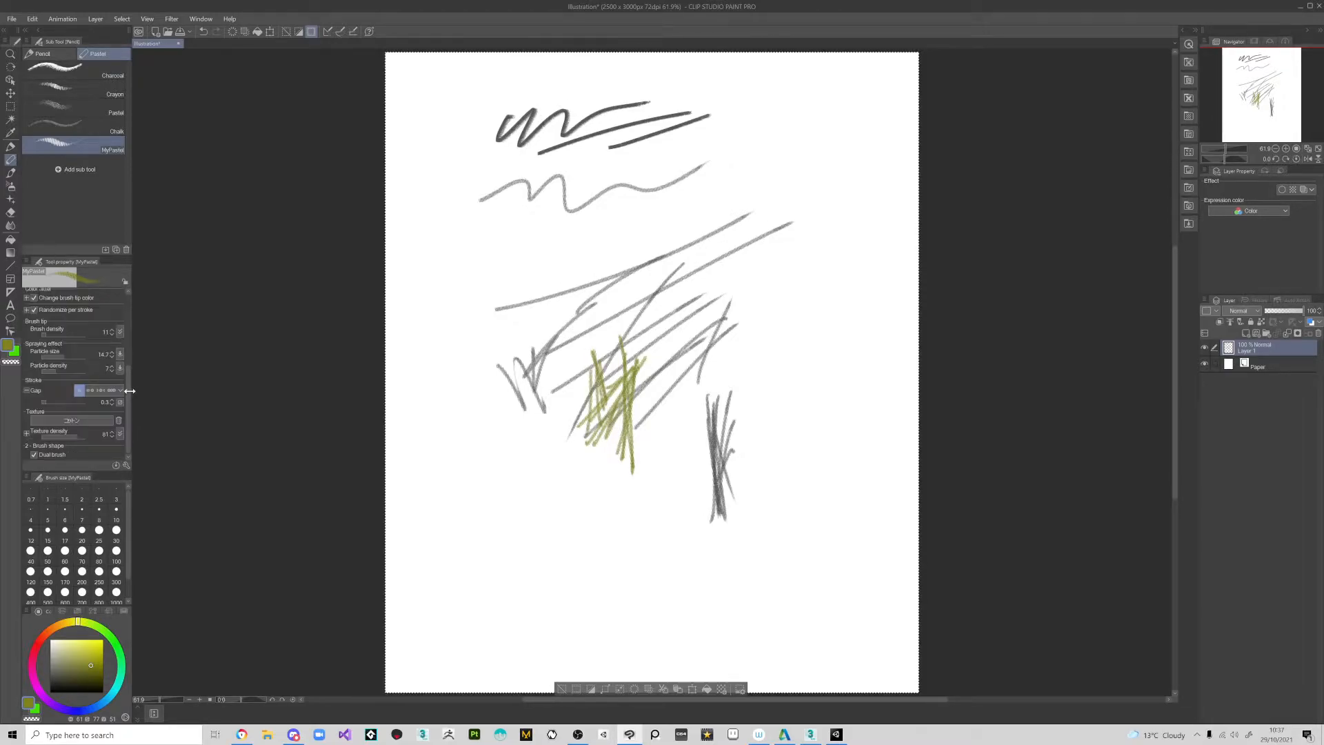
{"action": "left_click_drag", "start_coordinate": [129, 391], "coordinate": [127, 398]}
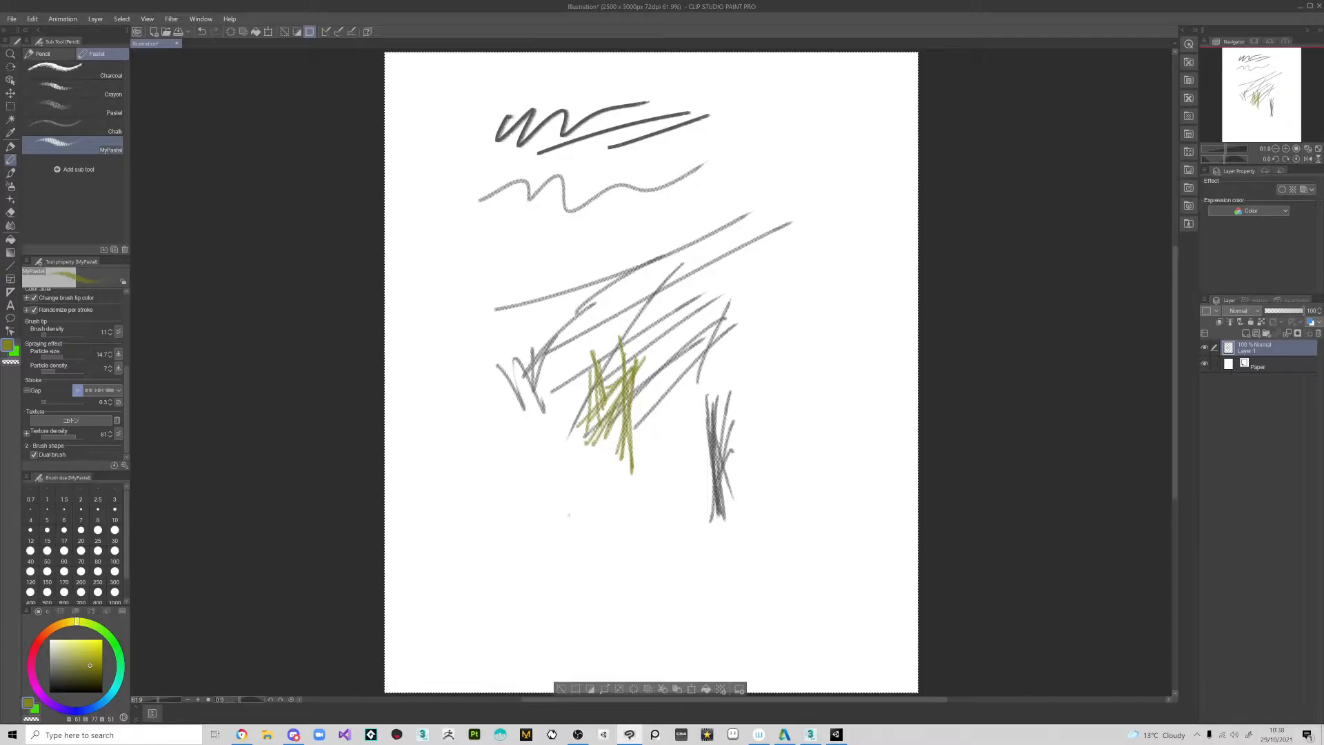
{"action": "key", "text": "bracketright"}
{"action": "key", "text": "bracketright"}
{"action": "key", "text": "bracketright"}
{"action": "key", "text": "bracketright"}
{"action": "key", "text": "bracketright"}
{"action": "key", "text": "bracketright"}
{"action": "key", "text": "bracketright"}
{"action": "key", "text": "bracketright"}
{"action": "key", "text": "bracketright"}
{"action": "key", "text": "bracketright"}
{"action": "key", "text": "bracketright"}
{"action": "key", "text": "bracketright"}
{"action": "key", "text": "bracketright"}
{"action": "key", "text": "bracketright"}
{"action": "key", "text": "bracketright"}
{"action": "key", "text": "bracketright"}
{"action": "key", "text": "bracketright"}
{"action": "key", "text": "bracketright"}
{"action": "key", "text": "bracketright"}
{"action": "key", "text": "bracketright"}
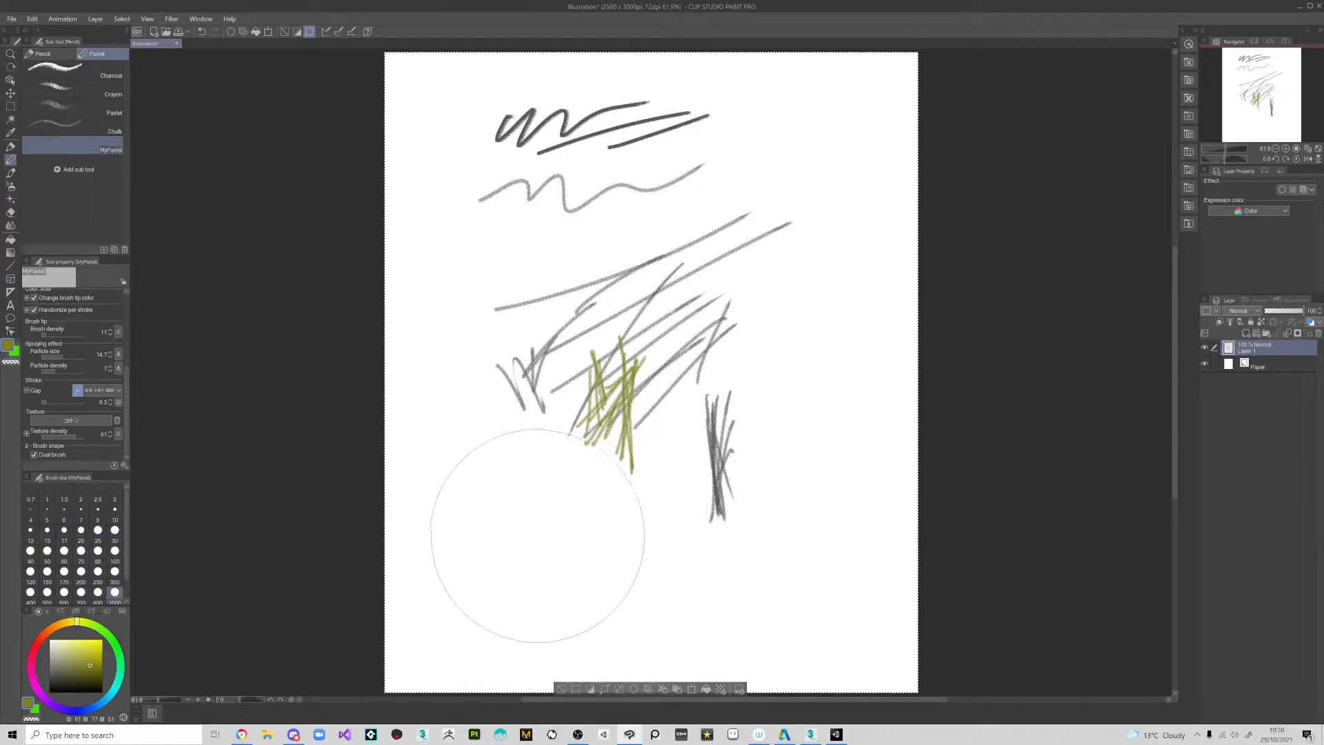
{"action": "mouse_move", "coordinate": [538, 524]}
{"action": "left_mouse_down"}
{"action": "mouse_move", "coordinate": [556, 537]}
{"action": "mouse_move", "coordinate": [549, 556]}
{"action": "mouse_move", "coordinate": [543, 506]}
{"action": "left_mouse_up"}
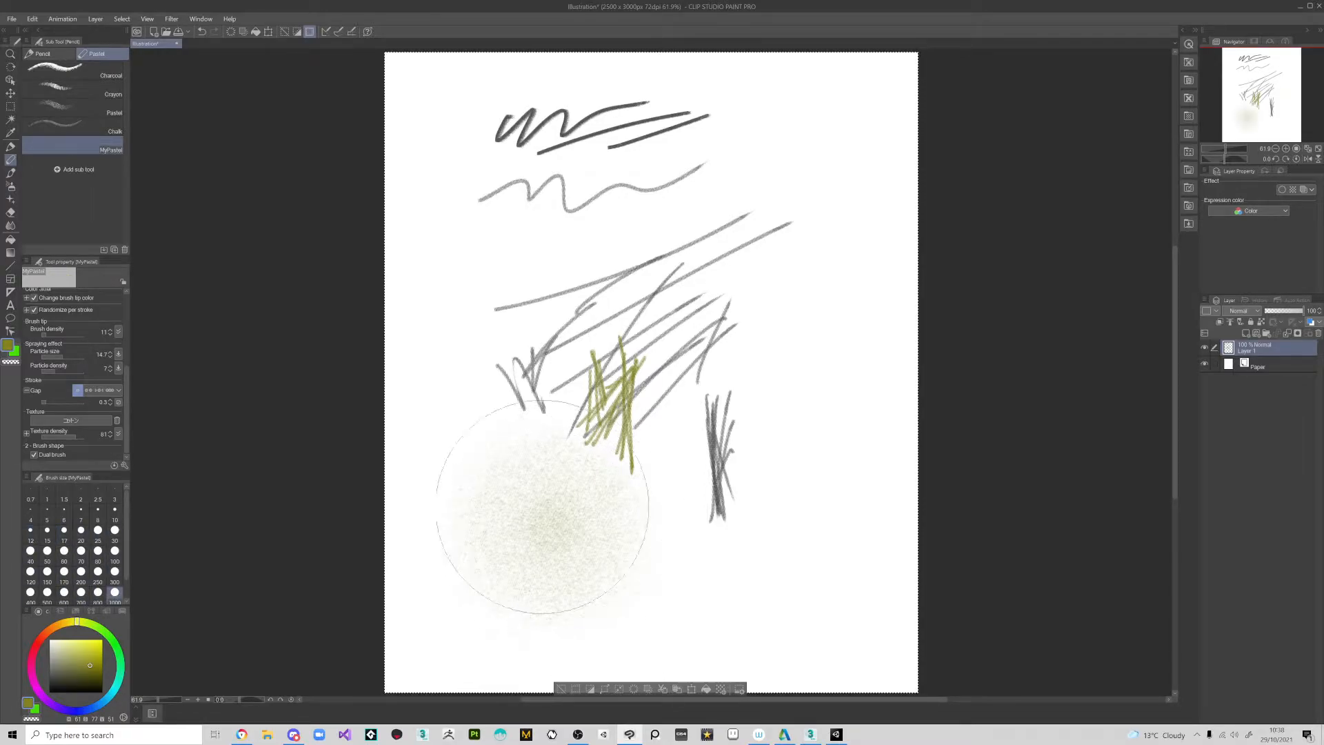
- Set the brush's particle size to 122.2 and stroke gap to 11.1, testing them with large olive strokes
{"action": "left_click", "coordinate": [69, 354]}
{"action": "left_click_drag", "start_coordinate": [599, 510], "coordinate": [593, 543]}
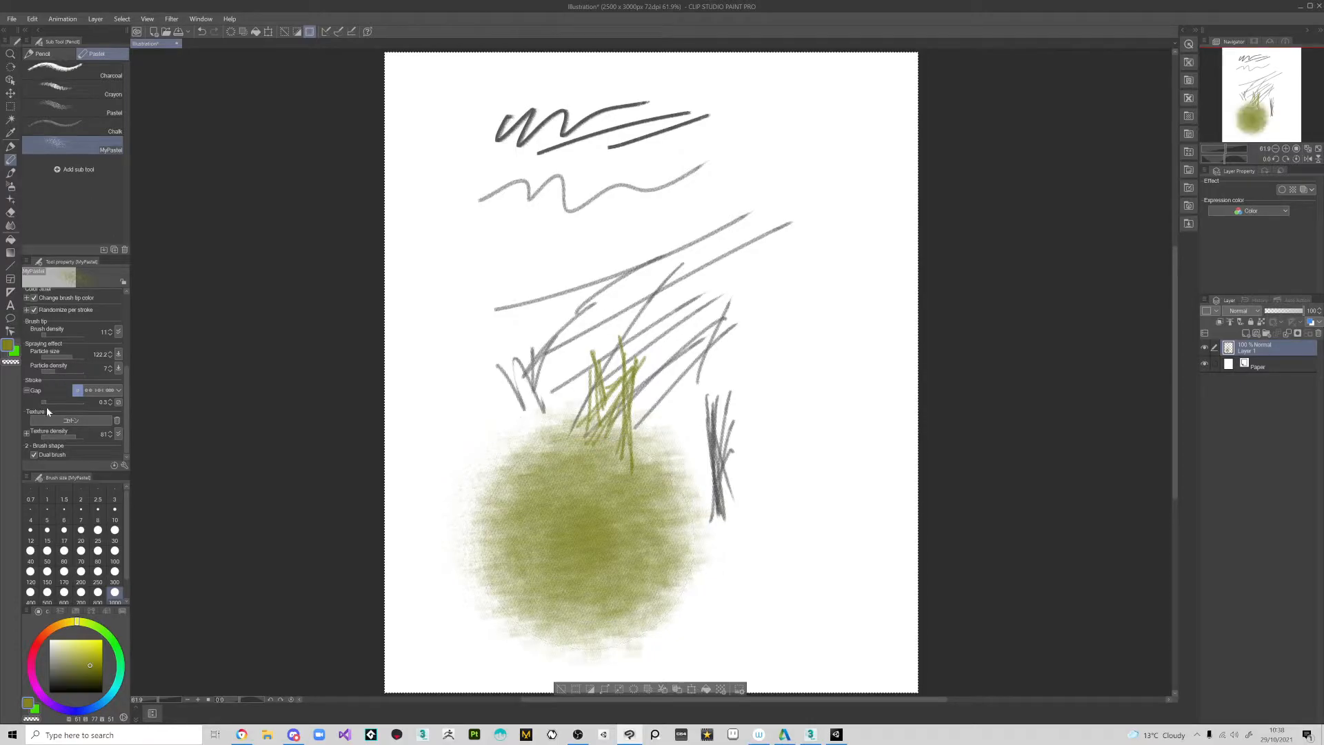
{"action": "left_click", "coordinate": [67, 399]}
{"action": "mouse_move", "coordinate": [701, 236]}
{"action": "left_mouse_down"}
{"action": "mouse_move", "coordinate": [754, 280]}
{"action": "mouse_move", "coordinate": [774, 276]}
{"action": "left_mouse_up"}
- Clear the canvas, reduce the brush size to 600 and paint an olive patch in the upper middle
{"action": "key", "text": "Delete"}
{"action": "key", "text": "["}
{"action": "key", "text": "["}
{"action": "key", "text": "["}
{"action": "mouse_move", "coordinate": [573, 207]}
{"action": "left_mouse_down"}
{"action": "mouse_move", "coordinate": [555, 296]}
{"action": "mouse_move", "coordinate": [582, 304]}
{"action": "mouse_move", "coordinate": [610, 436]}
{"action": "mouse_move", "coordinate": [638, 235]}
{"action": "left_mouse_up"}
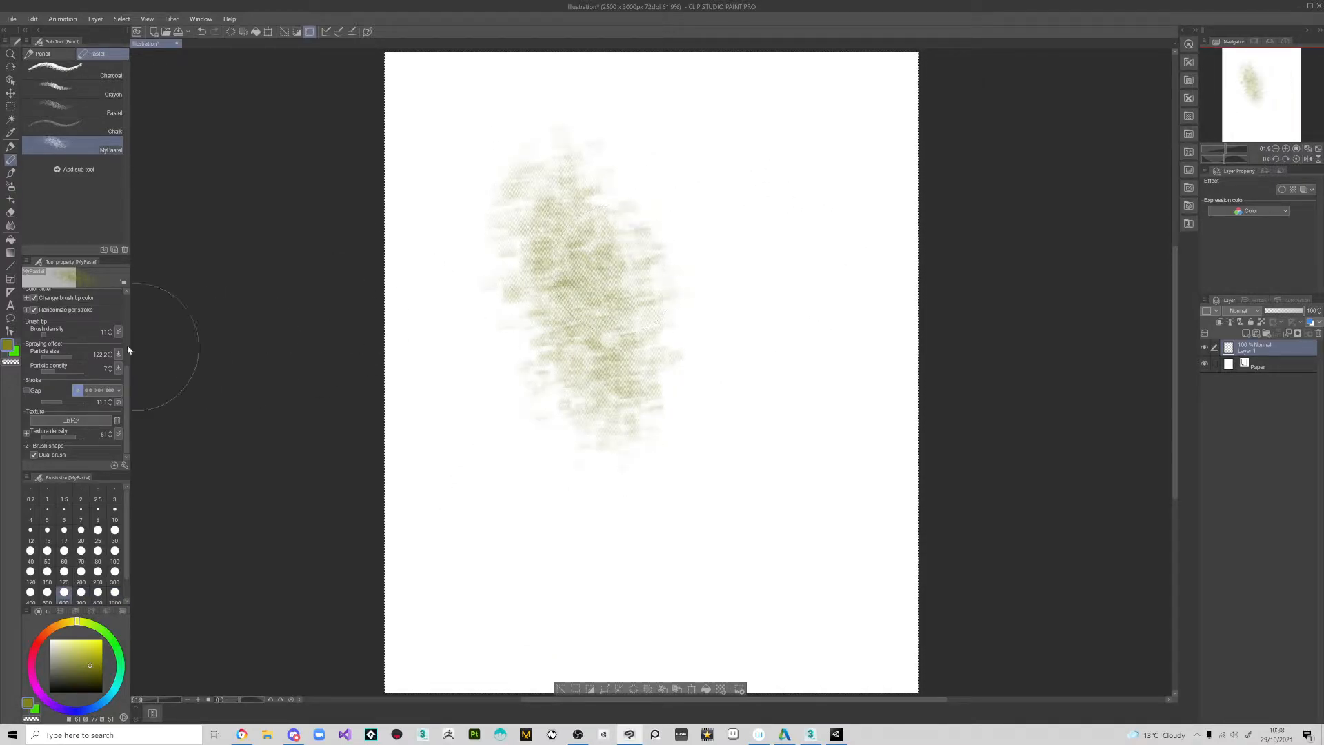
- Set the brush density to 90 and paint a denser patch beside and over the first one
{"action": "left_click", "coordinate": [81, 331]}
{"action": "mouse_move", "coordinate": [717, 324]}
{"action": "left_mouse_down"}
{"action": "mouse_move", "coordinate": [685, 242]}
{"action": "mouse_move", "coordinate": [774, 260]}
{"action": "mouse_move", "coordinate": [757, 166]}
{"action": "mouse_move", "coordinate": [621, 303]}
{"action": "mouse_move", "coordinate": [650, 429]}
{"action": "mouse_move", "coordinate": [600, 434]}
{"action": "mouse_move", "coordinate": [593, 351]}
{"action": "left_mouse_up"}
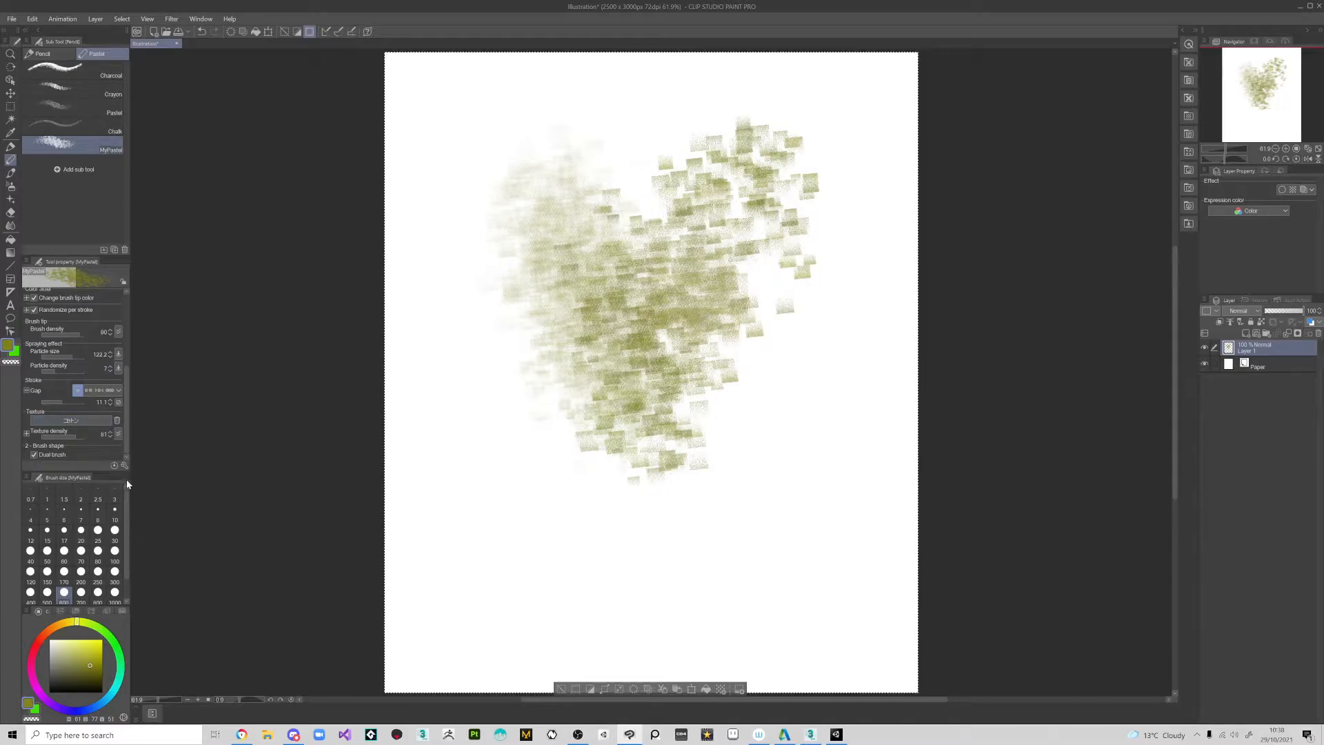
- Examine MyPastel's detailed Brush tip, Ink and Brush Size settings, comparing the Circle and Material tip shapes
{"action": "left_click_drag", "start_coordinate": [129, 380], "coordinate": [129, 448]}
{"action": "left_click", "coordinate": [125, 466]}
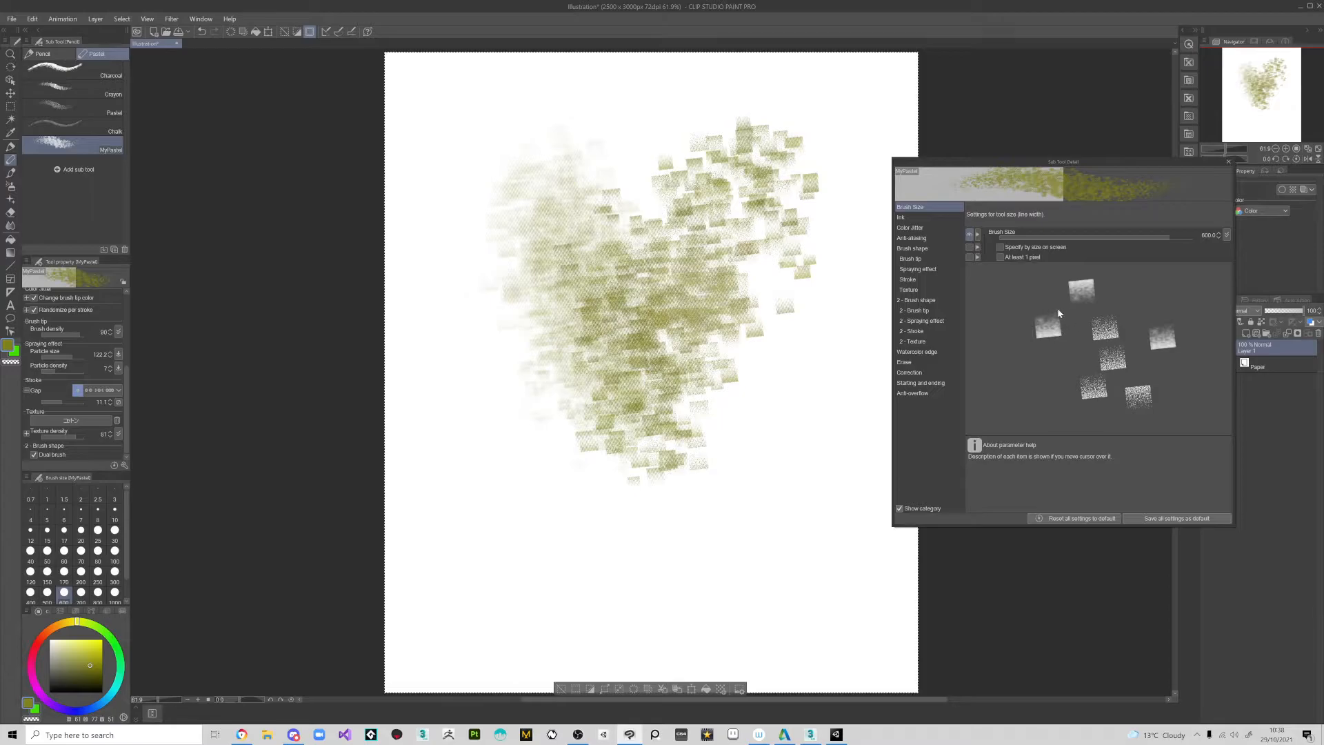
{"action": "left_click", "coordinate": [921, 261]}
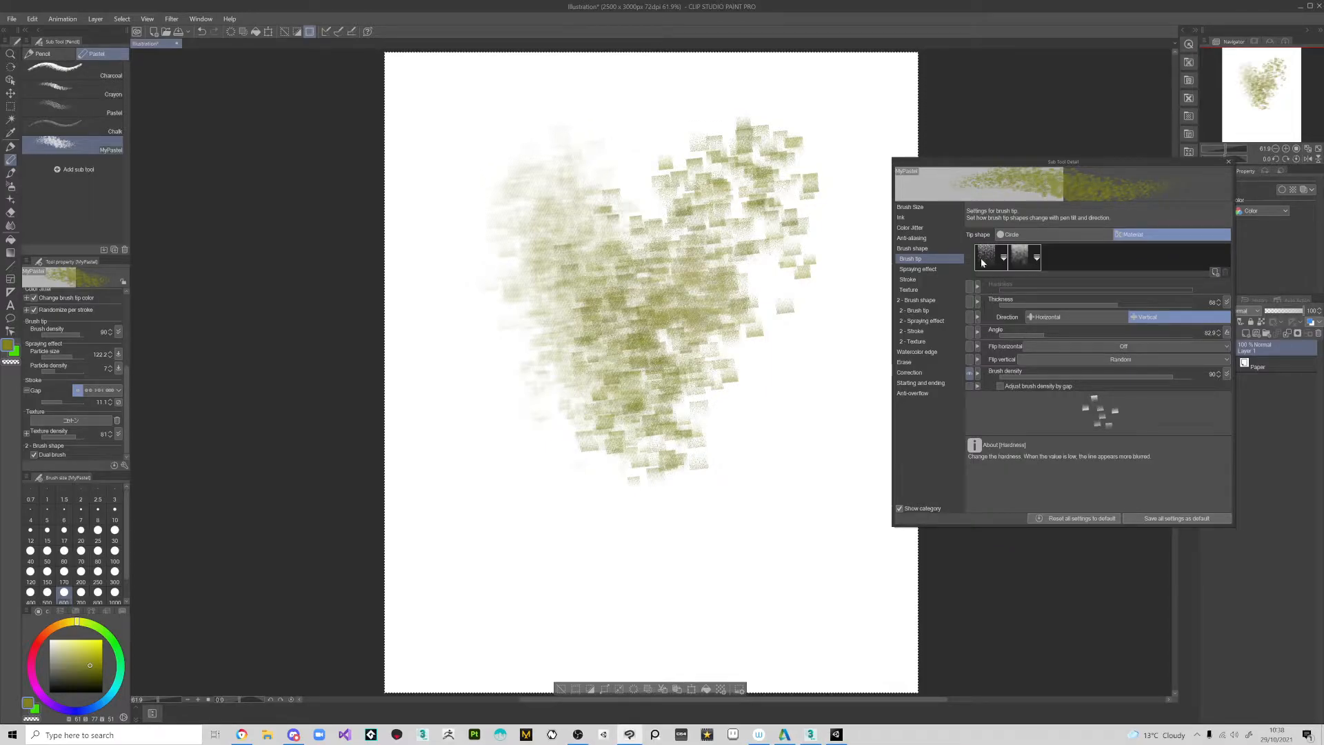
{"action": "left_click", "coordinate": [1026, 236]}
{"action": "left_click", "coordinate": [1133, 234]}
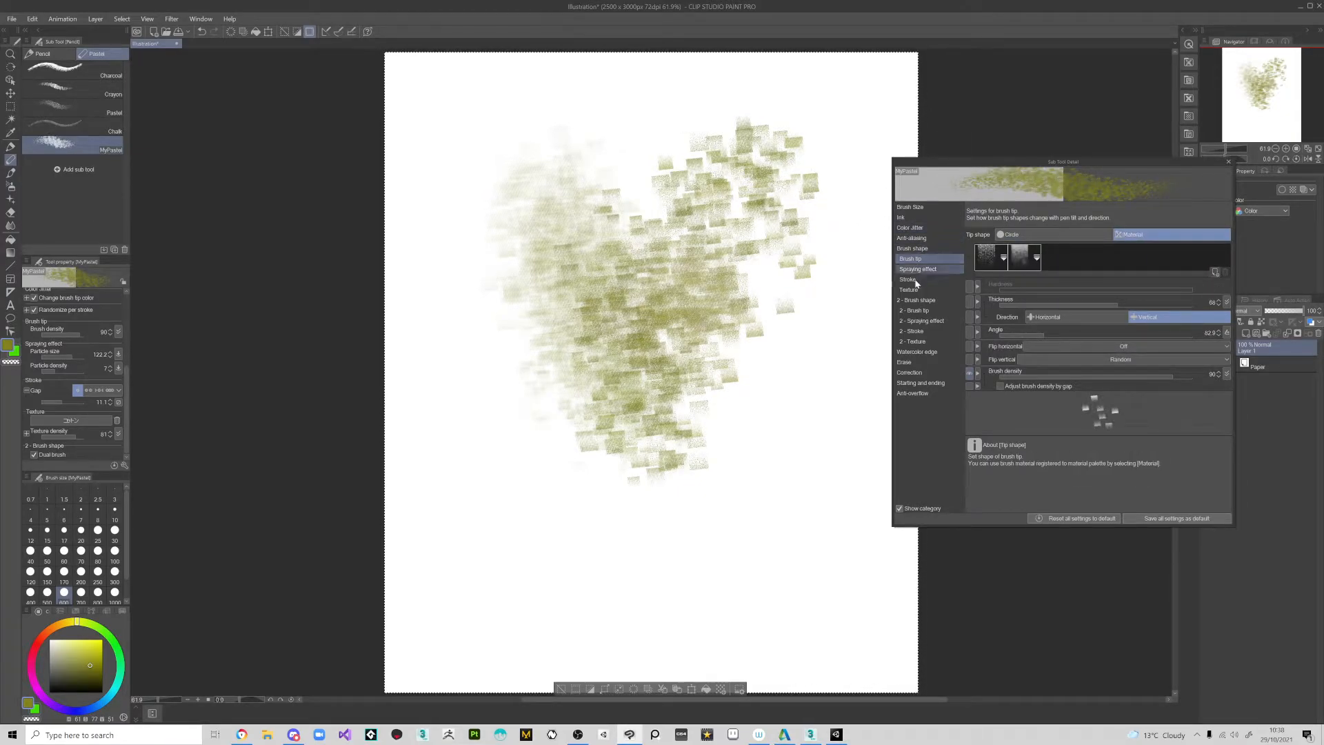
{"action": "left_click", "coordinate": [917, 218]}
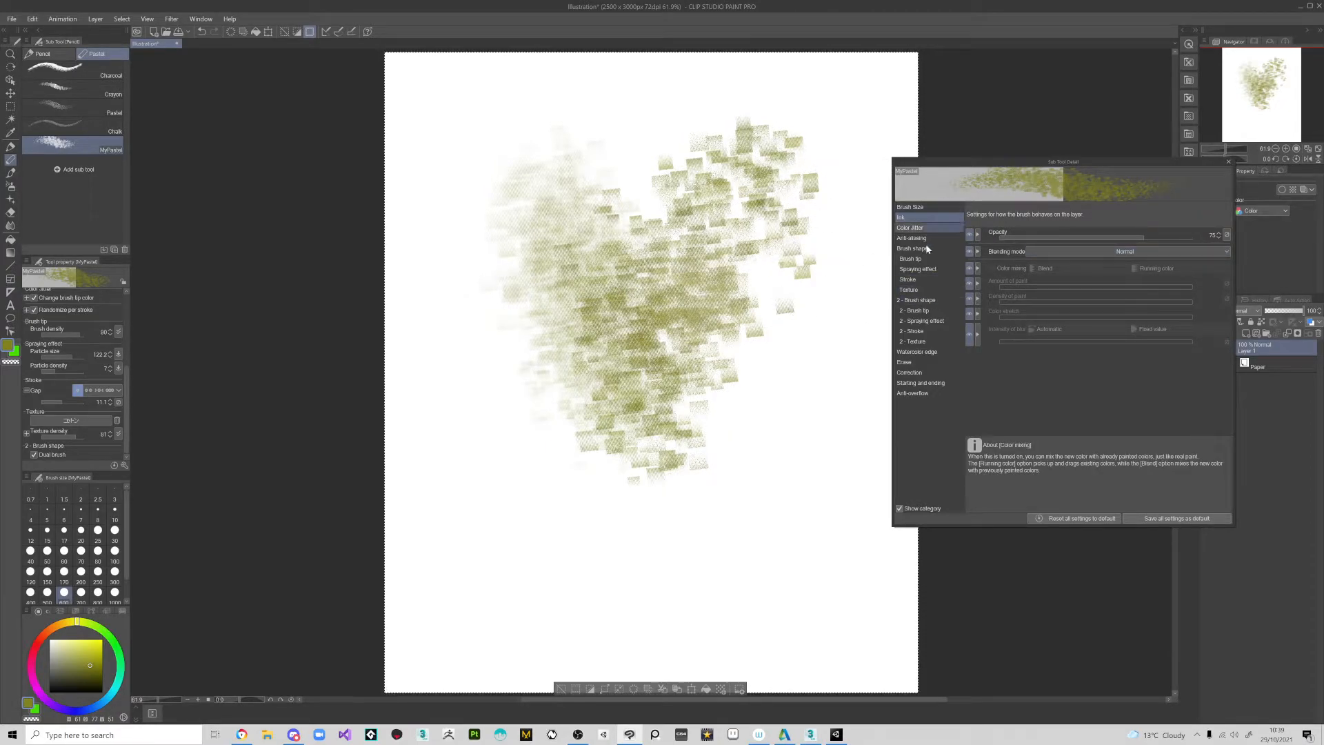
{"action": "left_click", "coordinate": [920, 207]}
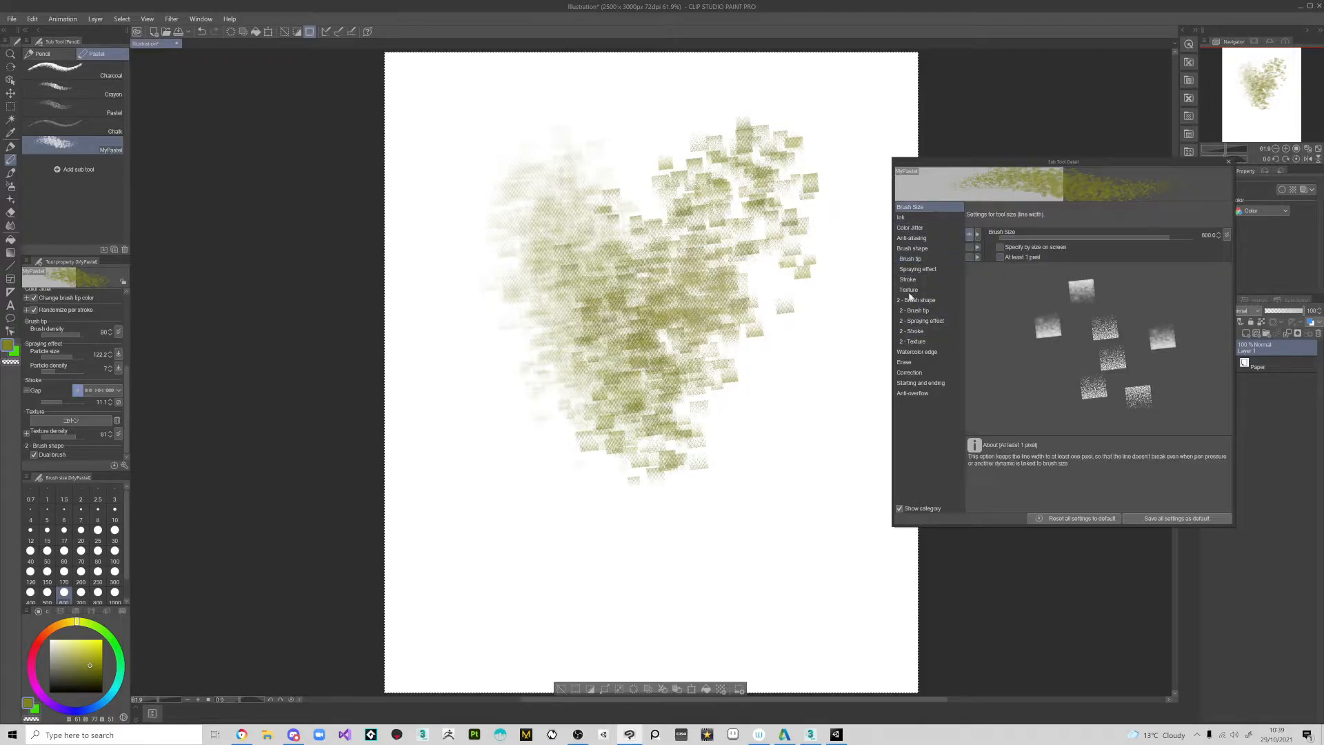
- Paint test strokes across the lower half of the canvas, below the existing olive patches
{"action": "left_click_drag", "start_coordinate": [729, 517], "coordinate": [718, 533]}
{"action": "left_click_drag", "start_coordinate": [626, 519], "coordinate": [579, 476]}
{"action": "left_click_drag", "start_coordinate": [761, 397], "coordinate": [750, 412]}
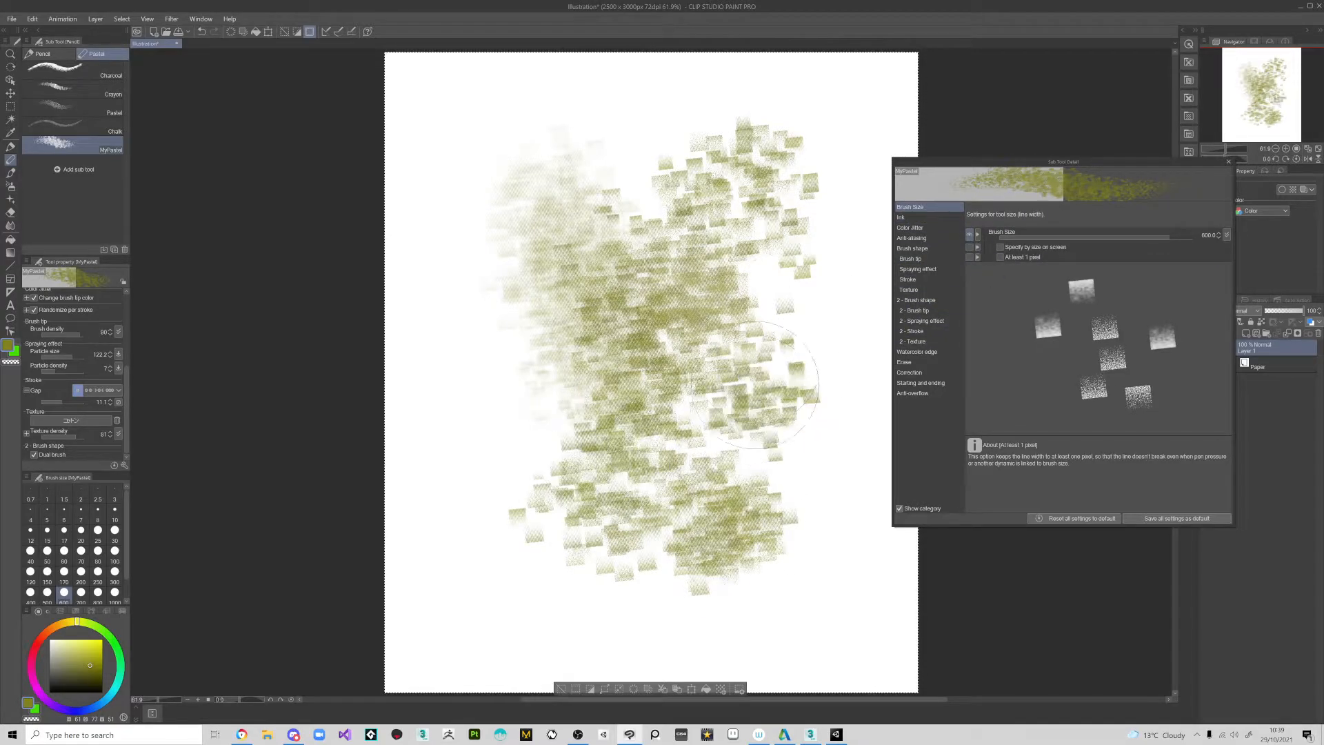
- Set the spraying effect's Direction of particle to about 230 and paint a test patch near the canvas's left edge
{"action": "left_click", "coordinate": [920, 280]}
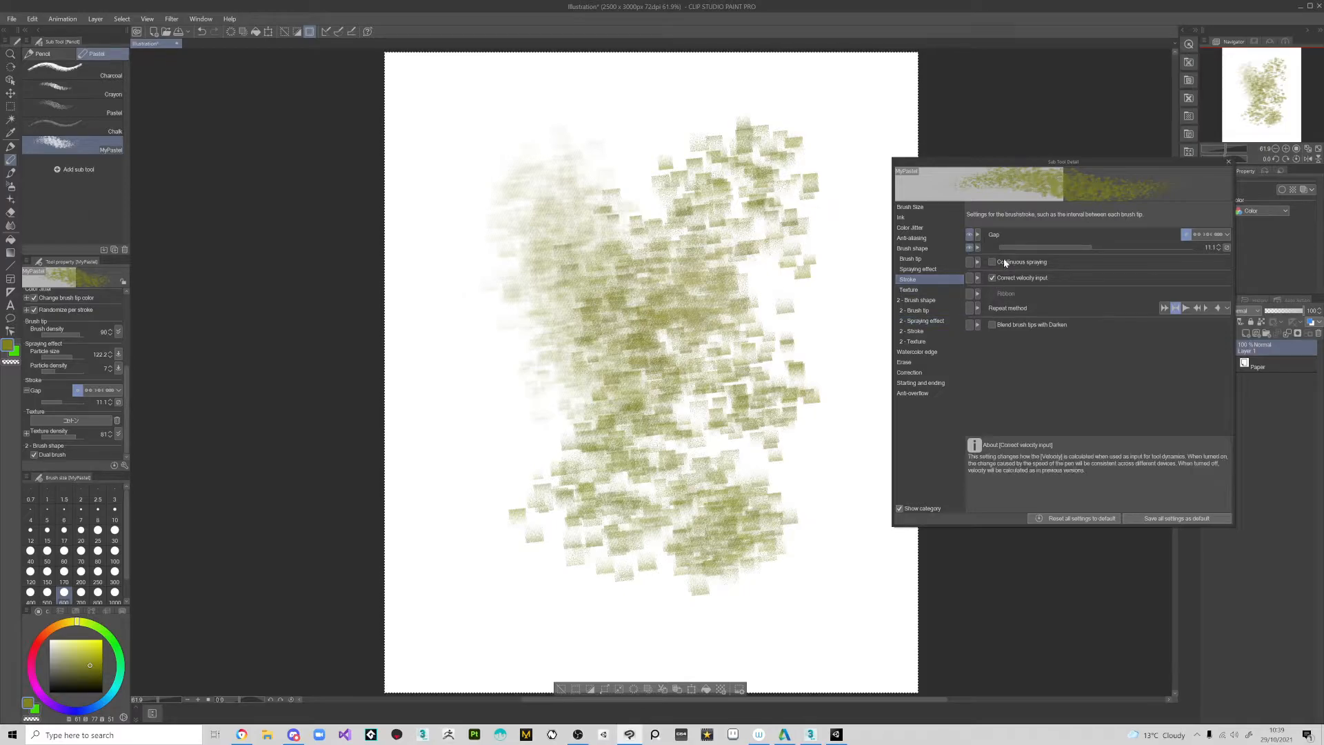
{"action": "left_click", "coordinate": [924, 269]}
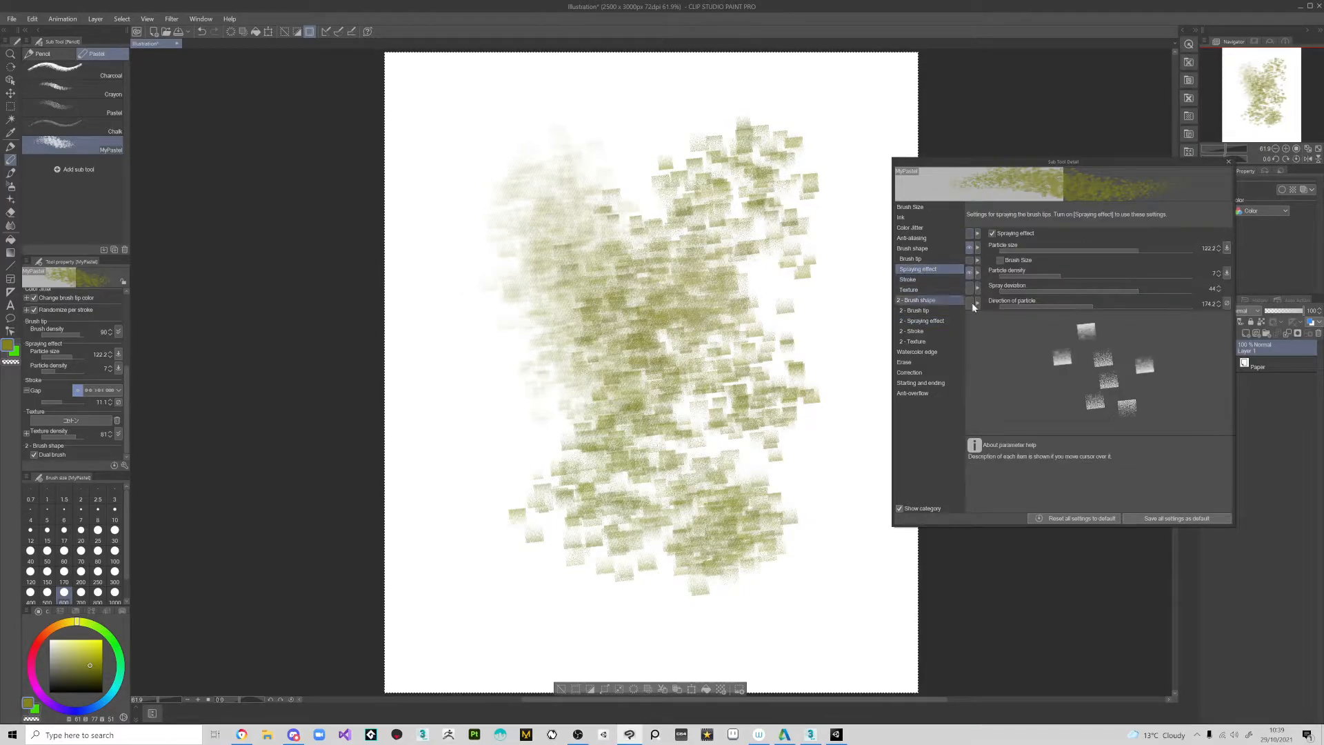
{"action": "left_click_drag", "start_coordinate": [1091, 310], "coordinate": [1127, 312]}
{"action": "mouse_move", "coordinate": [474, 436]}
{"action": "left_mouse_down"}
{"action": "mouse_move", "coordinate": [495, 468]}
{"action": "mouse_move", "coordinate": [503, 368]}
{"action": "mouse_move", "coordinate": [528, 407]}
{"action": "left_mouse_up"}
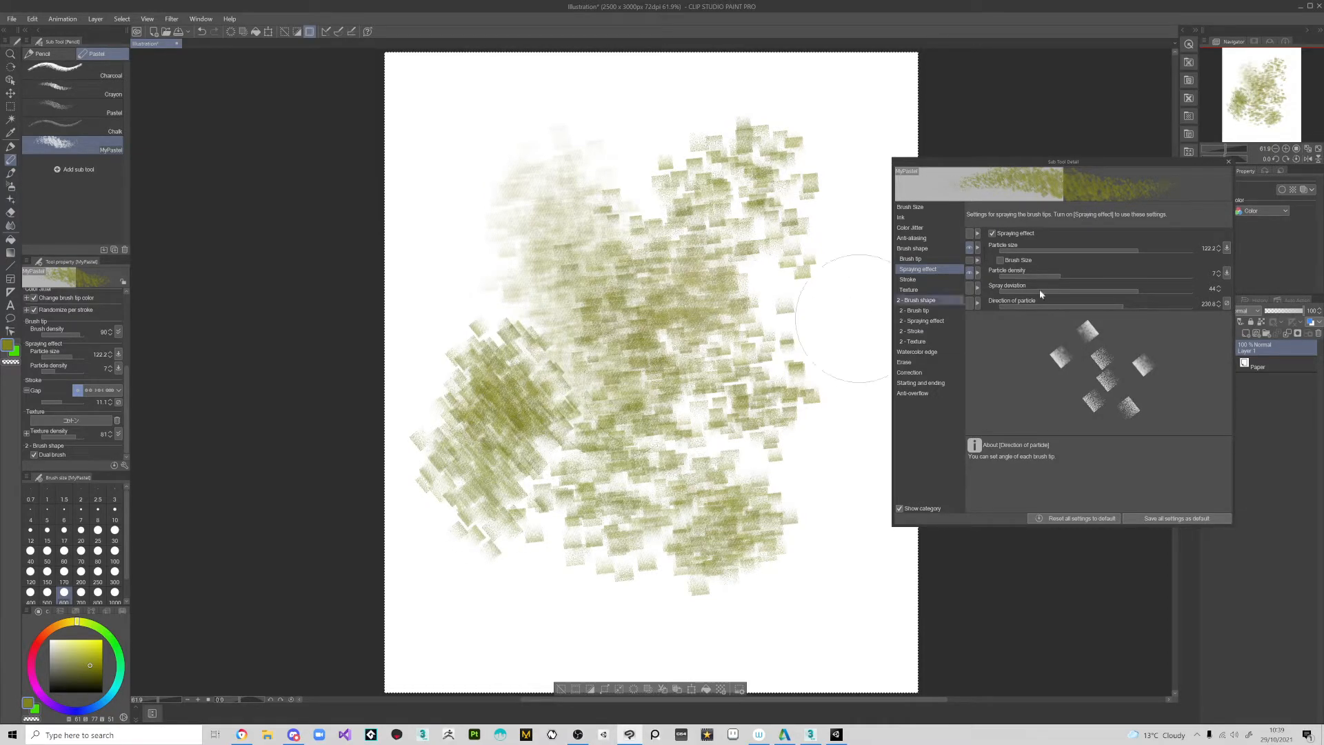
- Set the particle direction dynamics to Spray toward center and test it with a round patch on a cleared canvas
{"action": "left_click", "coordinate": [1226, 304]}
{"action": "left_click", "coordinate": [1212, 362]}
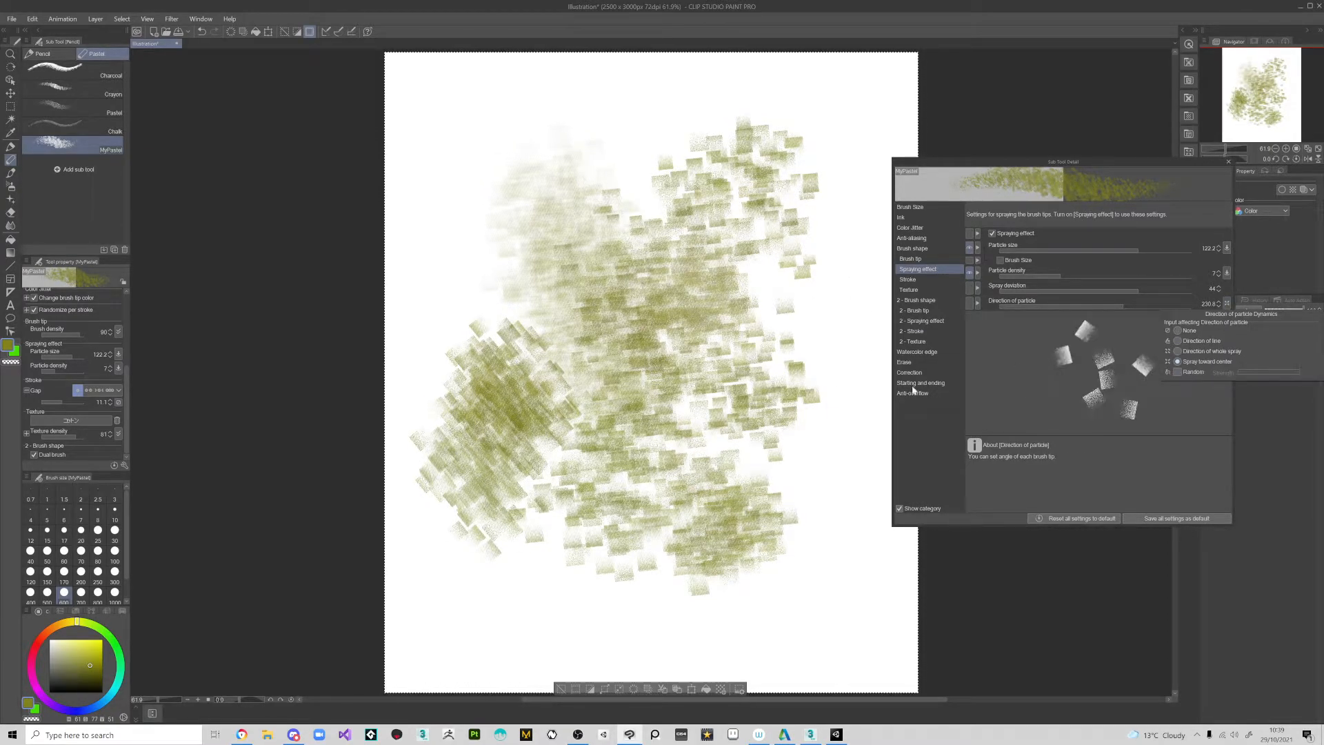
{"action": "left_click_drag", "start_coordinate": [783, 502], "coordinate": [793, 486]}
{"action": "key", "text": "Delete"}
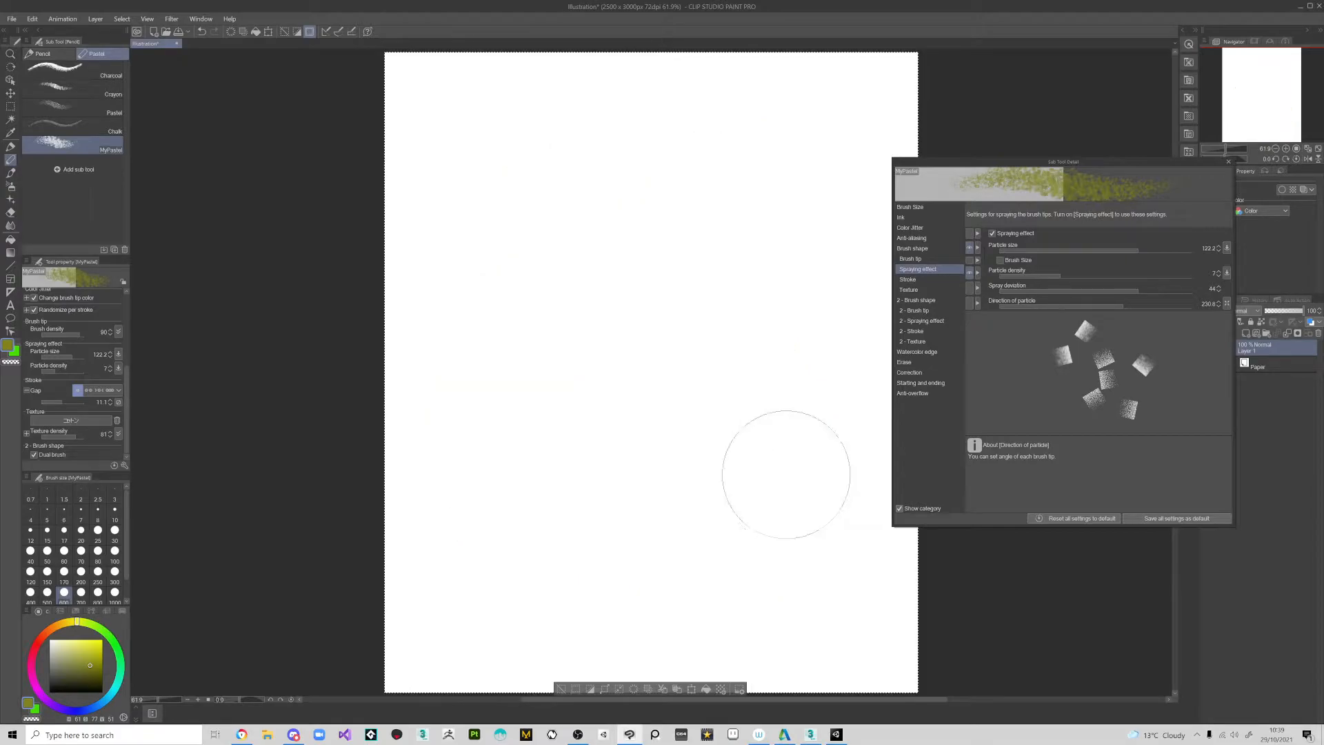
{"action": "mouse_move", "coordinate": [637, 304]}
{"action": "left_mouse_down"}
{"action": "mouse_move", "coordinate": [635, 280]}
{"action": "mouse_move", "coordinate": [579, 283]}
{"action": "left_mouse_up"}
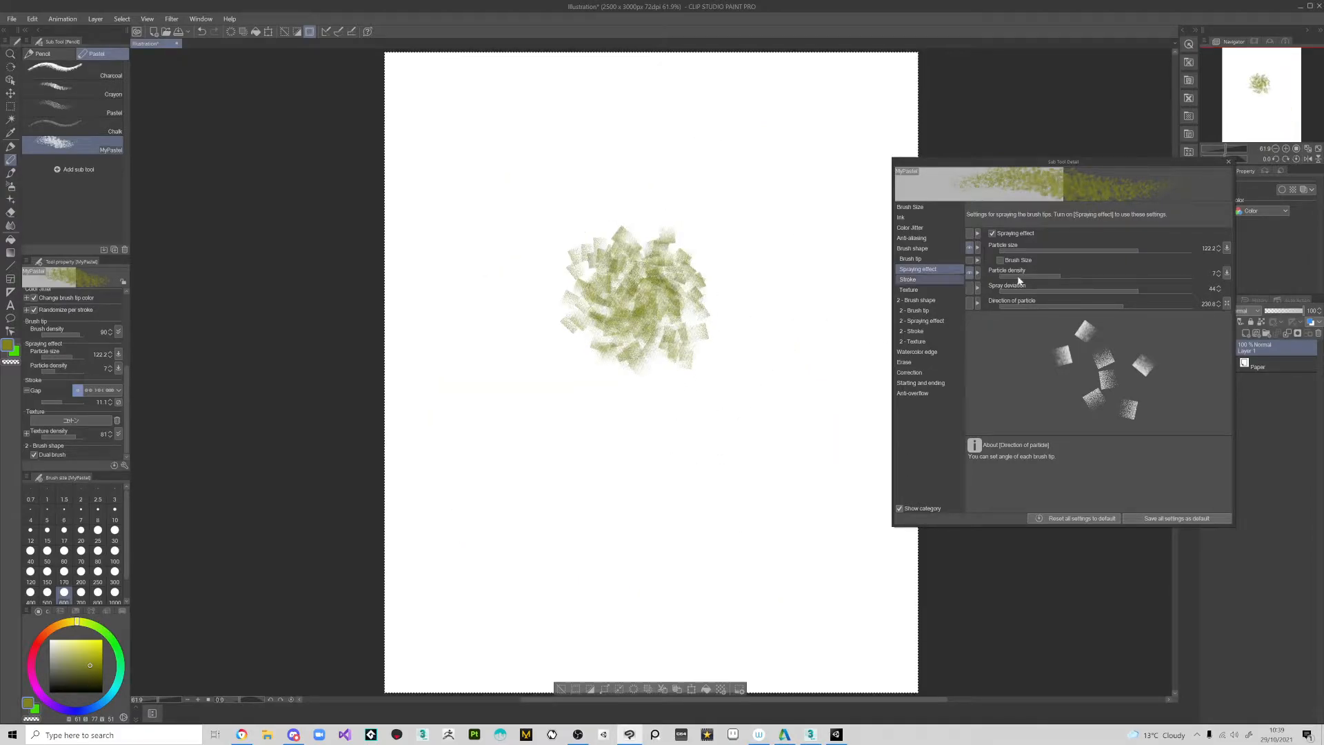
- Set the particle direction dynamics to Direction of whole spray and paint looping test strokes around the canvas
{"action": "left_click", "coordinate": [1227, 304]}
{"action": "left_click", "coordinate": [1203, 353]}
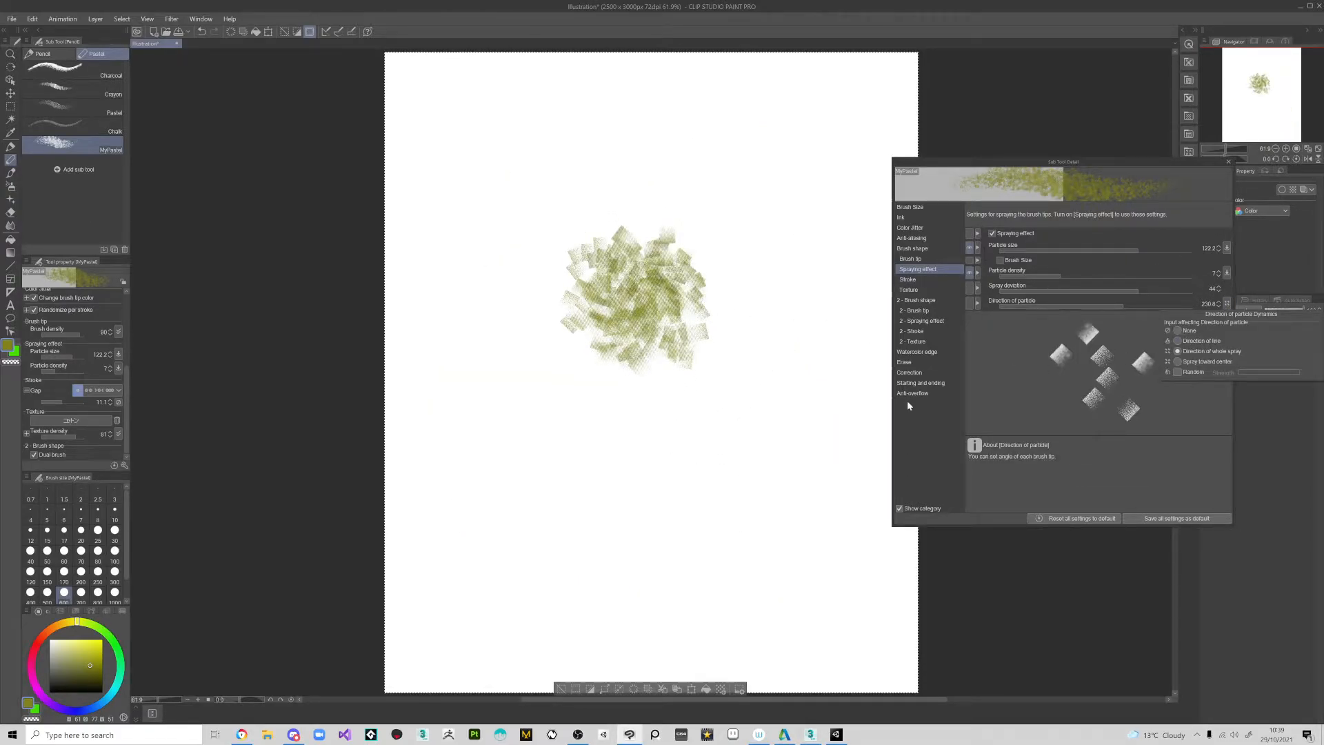
{"action": "mouse_move", "coordinate": [575, 526]}
{"action": "left_mouse_down"}
{"action": "mouse_move", "coordinate": [661, 523]}
{"action": "mouse_move", "coordinate": [715, 486]}
{"action": "mouse_move", "coordinate": [715, 429]}
{"action": "mouse_move", "coordinate": [781, 269]}
{"action": "mouse_move", "coordinate": [700, 215]}
{"action": "mouse_move", "coordinate": [582, 196]}
{"action": "mouse_move", "coordinate": [597, 156]}
{"action": "mouse_move", "coordinate": [529, 285]}
{"action": "mouse_move", "coordinate": [500, 312]}
{"action": "mouse_move", "coordinate": [535, 438]}
{"action": "mouse_move", "coordinate": [624, 443]}
{"action": "mouse_move", "coordinate": [674, 486]}
{"action": "left_mouse_up"}
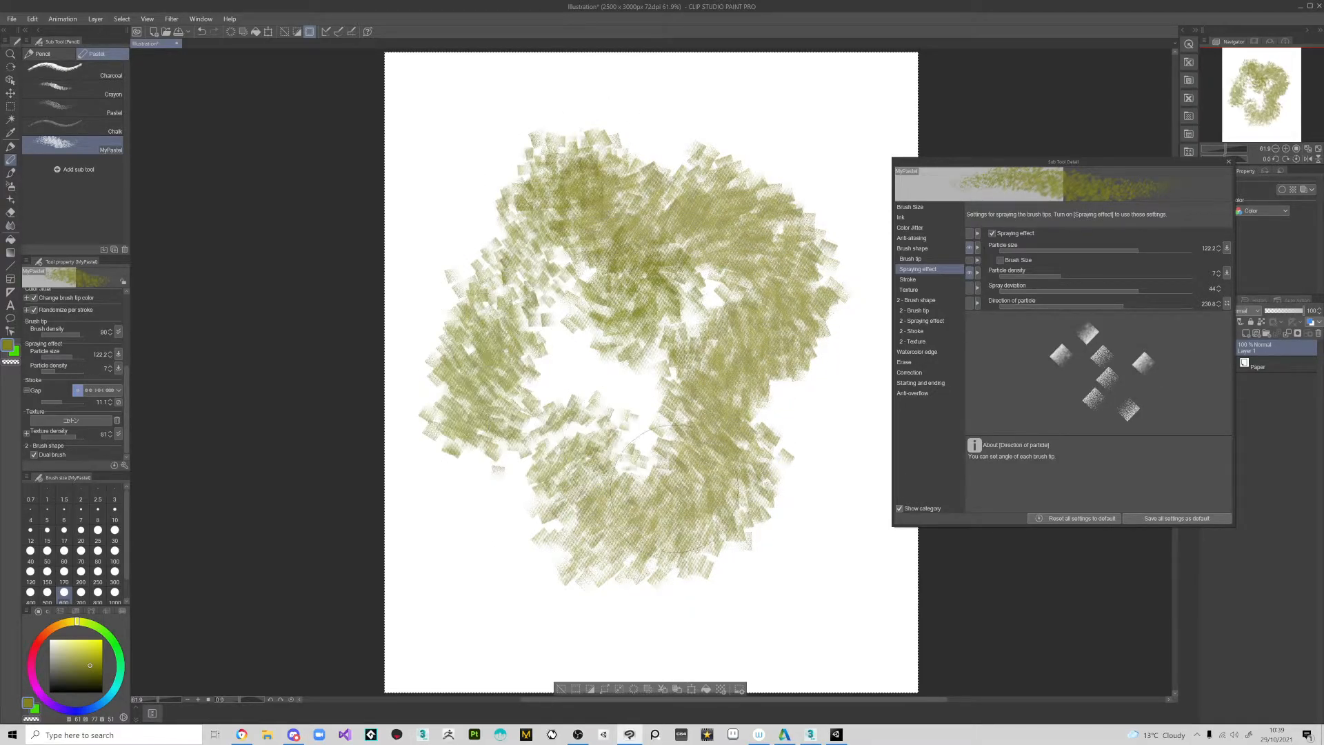
- Clear the canvas and test the Direction of line particle dynamics with strokes running in several directions
{"action": "key", "text": "Delete"}
{"action": "left_click", "coordinate": [1227, 304]}
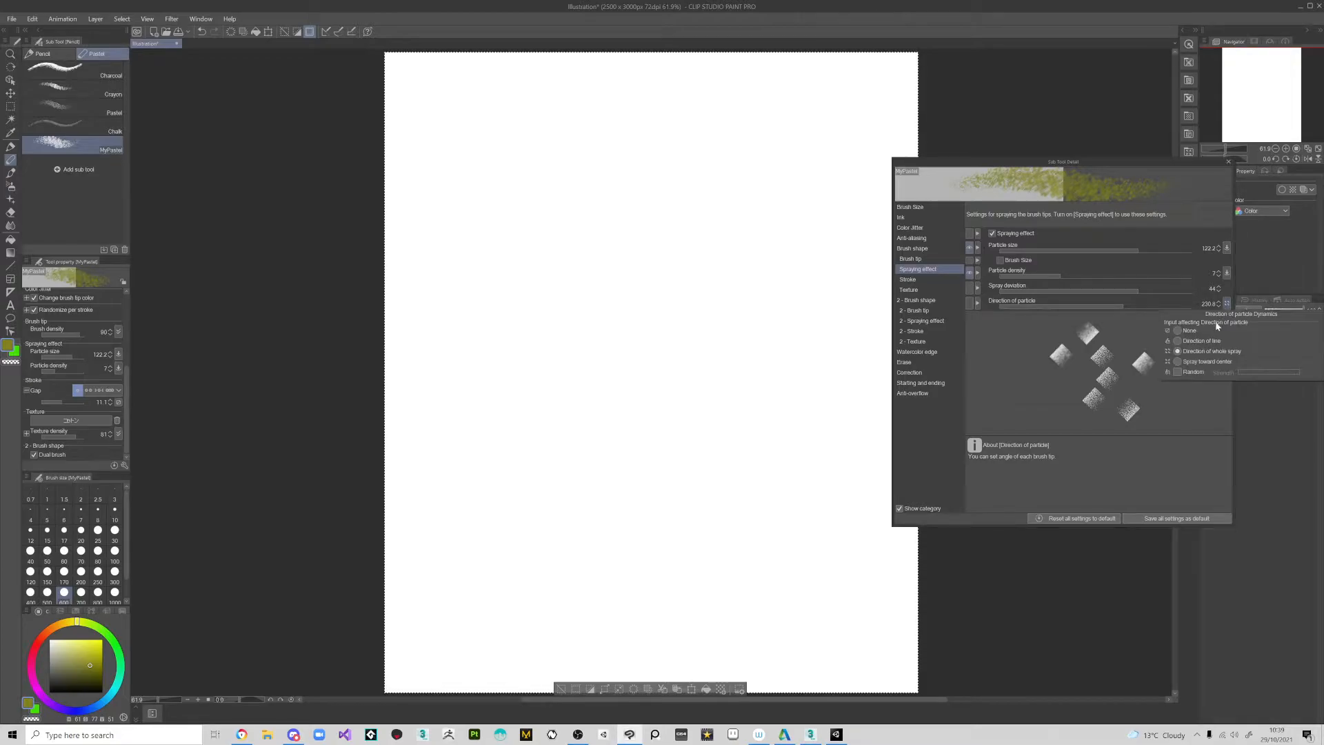
{"action": "mouse_move", "coordinate": [526, 408]}
{"action": "left_mouse_down"}
{"action": "mouse_move", "coordinate": [695, 281]}
{"action": "mouse_move", "coordinate": [737, 152]}
{"action": "left_mouse_up"}
{"action": "mouse_move", "coordinate": [569, 182]}
{"action": "left_mouse_down"}
{"action": "mouse_move", "coordinate": [582, 316]}
{"action": "mouse_move", "coordinate": [646, 545]}
{"action": "left_mouse_up"}
{"action": "mouse_move", "coordinate": [758, 561]}
{"action": "left_mouse_down"}
{"action": "mouse_move", "coordinate": [606, 582]}
{"action": "mouse_move", "coordinate": [538, 572]}
{"action": "left_mouse_up"}
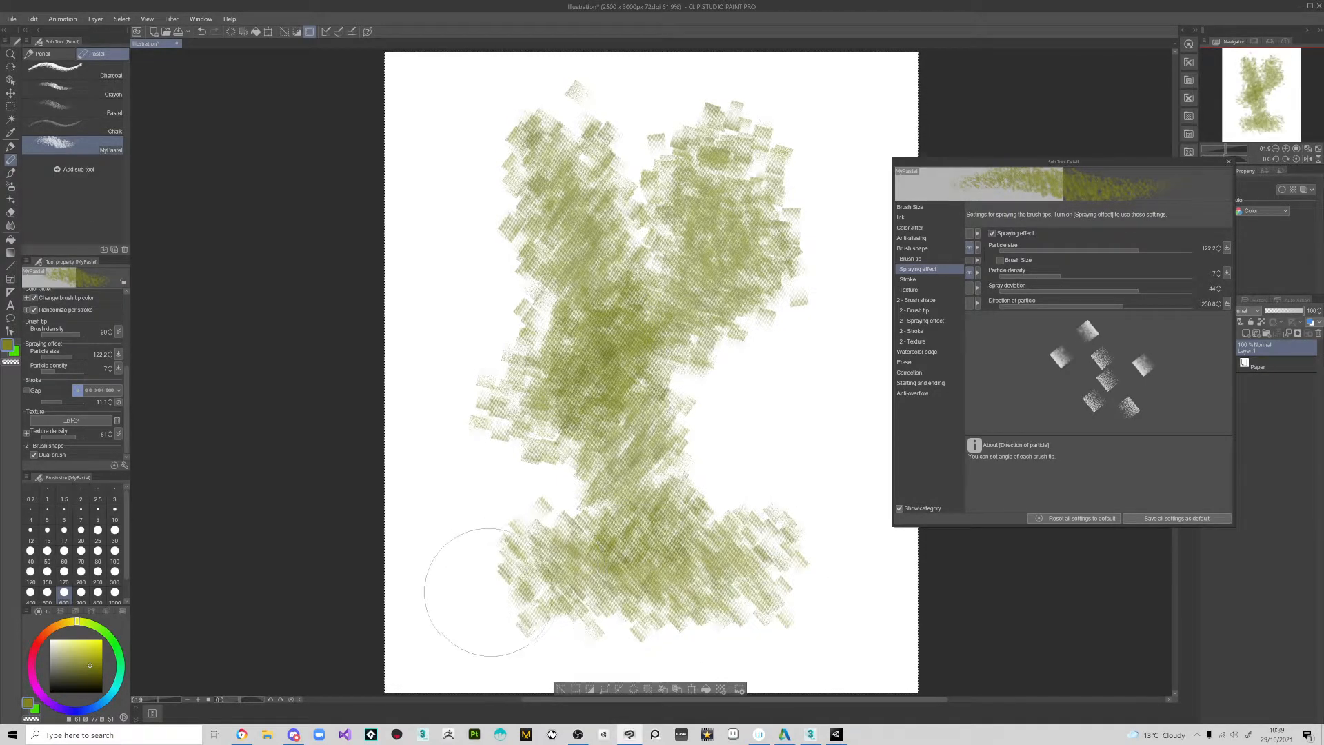
{"action": "left_click_drag", "start_coordinate": [741, 459], "coordinate": [784, 395]}
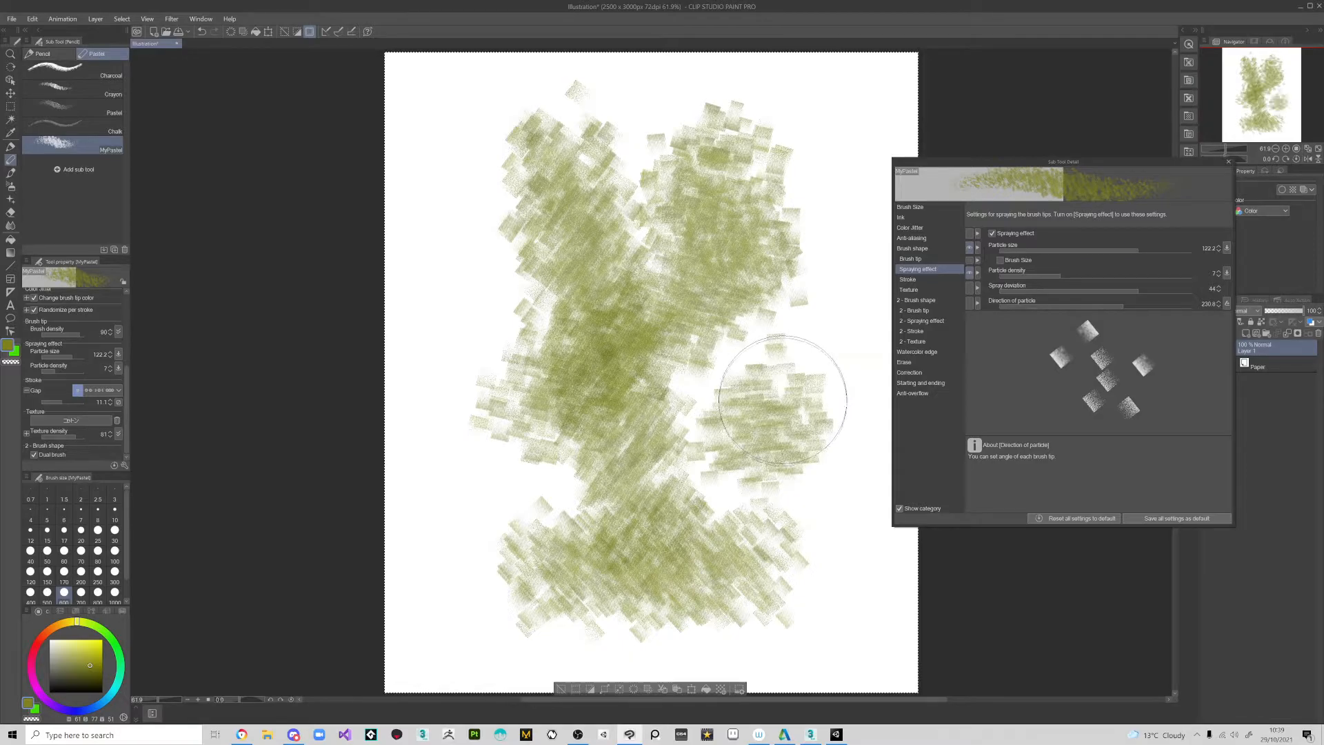
- Clear the canvas and paint curved test strokes using Direction of line, wiping the first attempt before the second
{"action": "key", "text": "Delete"}
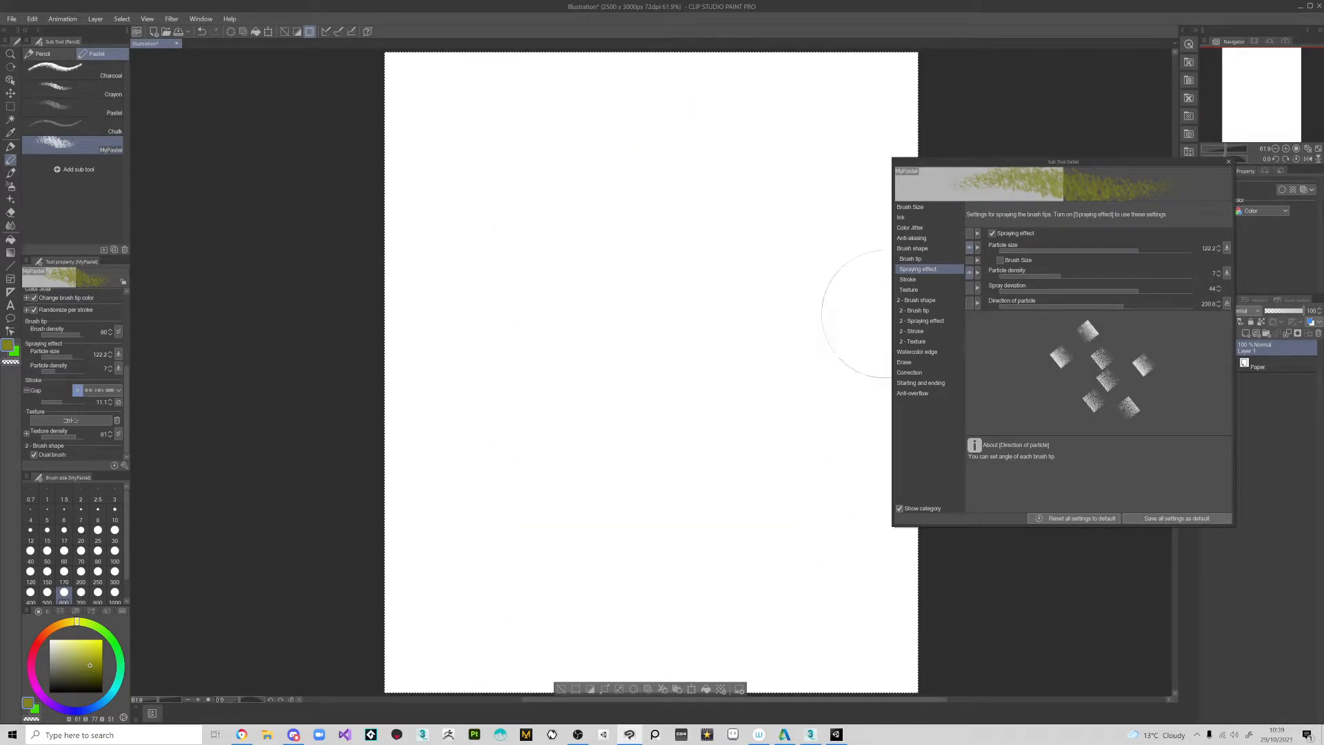
{"action": "mouse_move", "coordinate": [600, 524]}
{"action": "left_mouse_down"}
{"action": "mouse_move", "coordinate": [585, 486]}
{"action": "mouse_move", "coordinate": [651, 364]}
{"action": "mouse_move", "coordinate": [599, 228]}
{"action": "mouse_move", "coordinate": [690, 160]}
{"action": "mouse_move", "coordinate": [717, 138]}
{"action": "left_mouse_up"}
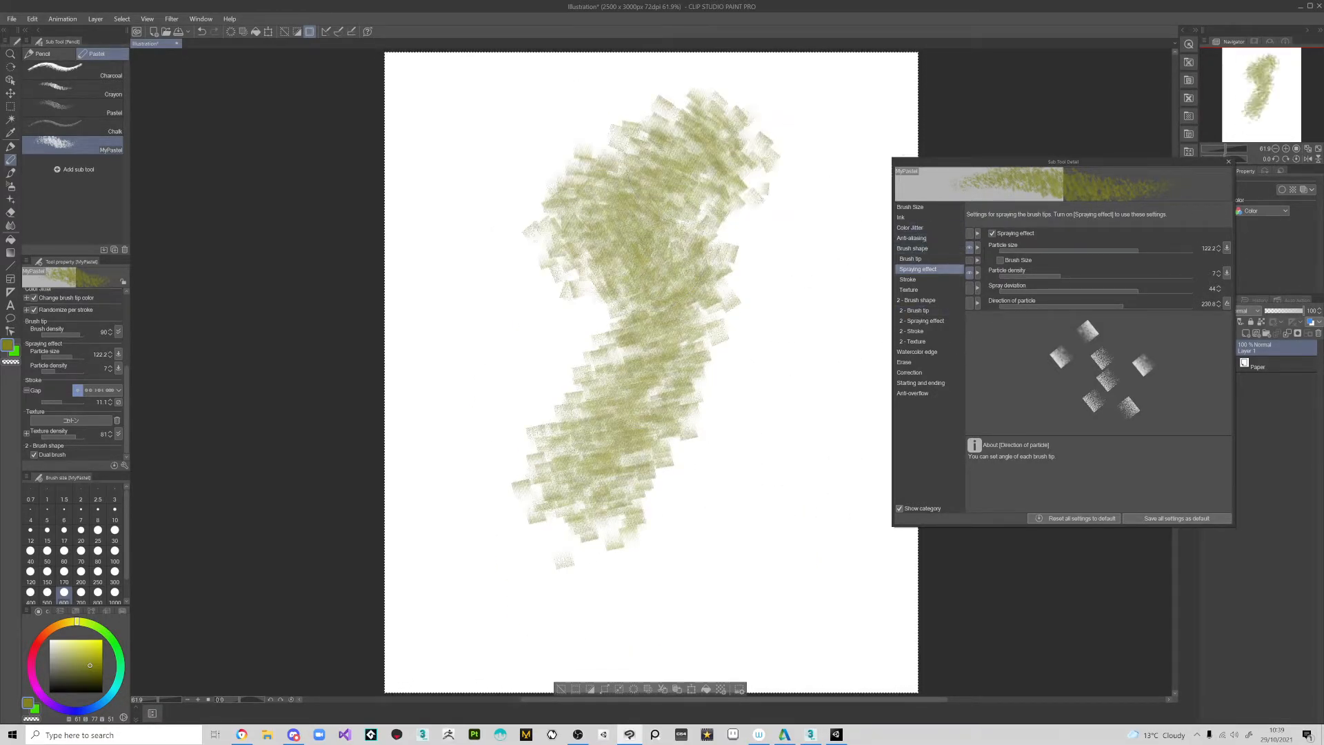
{"action": "key", "text": "Delete"}
{"action": "mouse_move", "coordinate": [630, 464]}
{"action": "left_mouse_down"}
{"action": "mouse_move", "coordinate": [632, 501]}
{"action": "mouse_move", "coordinate": [640, 472]}
{"action": "mouse_move", "coordinate": [579, 434]}
{"action": "mouse_move", "coordinate": [600, 344]}
{"action": "mouse_move", "coordinate": [720, 304]}
{"action": "left_mouse_up"}
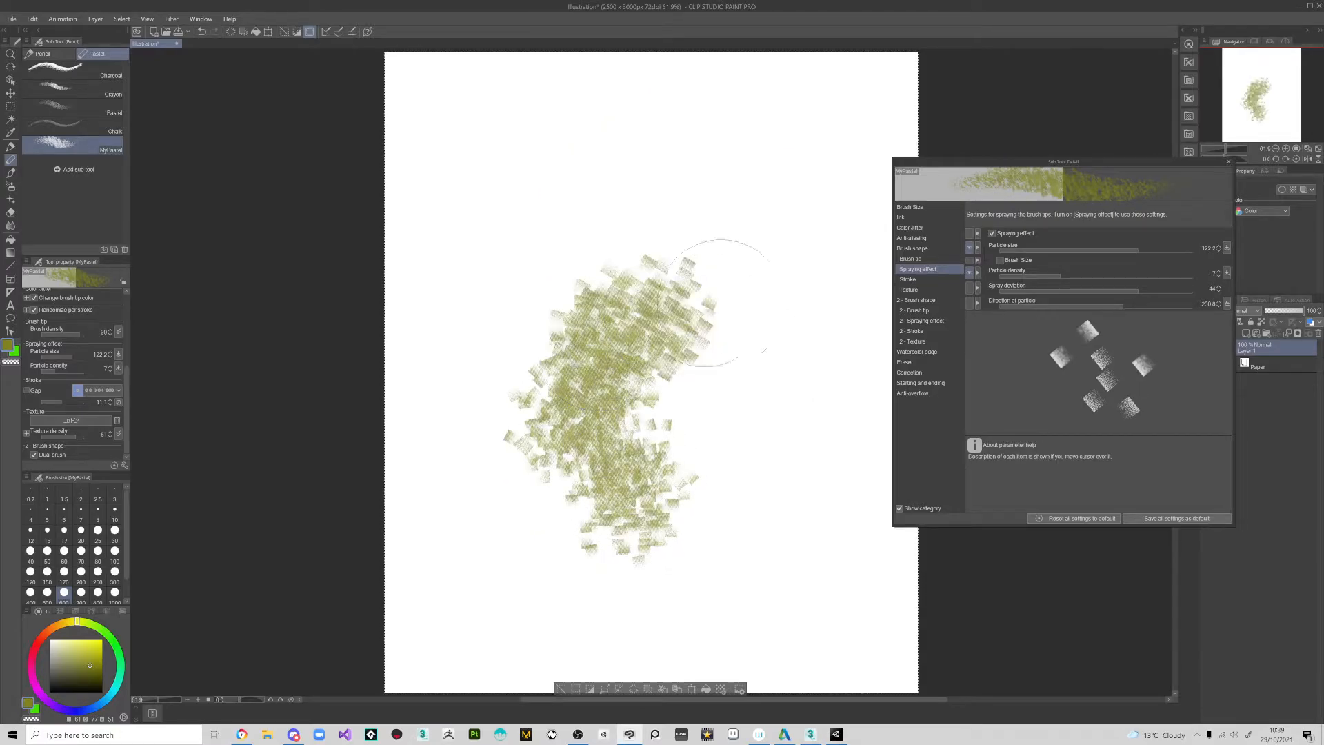
- Switch the particle direction dynamics back to Direction of whole spray, paint a test stroke and clear the canvas
{"action": "left_click", "coordinate": [1227, 303]}
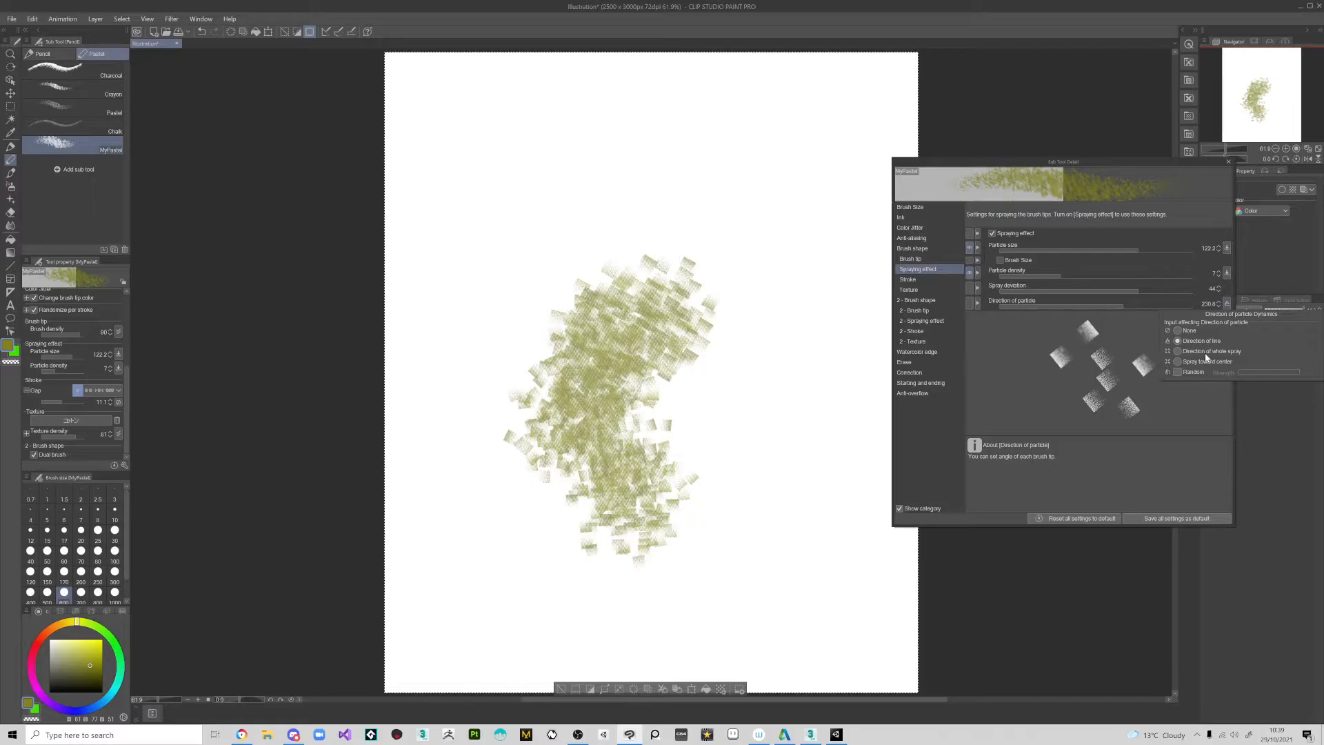
{"action": "left_click", "coordinate": [1203, 352]}
{"action": "mouse_move", "coordinate": [777, 439]}
{"action": "left_mouse_down"}
{"action": "mouse_move", "coordinate": [796, 369]}
{"action": "mouse_move", "coordinate": [710, 210]}
{"action": "mouse_move", "coordinate": [544, 235]}
{"action": "left_mouse_up"}
{"action": "key", "text": "Delete"}
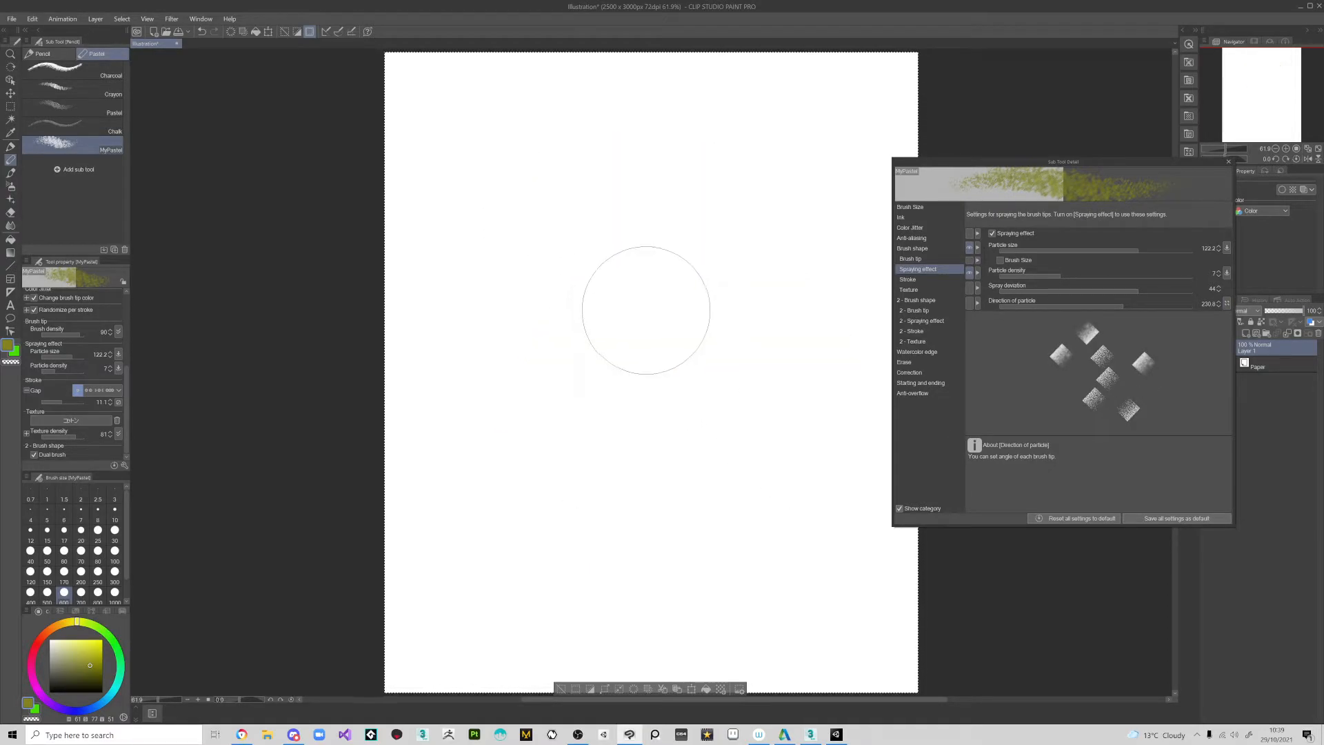
- Set the spraying effect's Direction of particle to 181.9
{"action": "mouse_move", "coordinate": [1119, 305]}
{"action": "left_mouse_down"}
{"action": "mouse_move", "coordinate": [1068, 306]}
{"action": "mouse_move", "coordinate": [1098, 304]}
{"action": "left_mouse_up"}
{"action": "left_click", "coordinate": [1227, 304]}
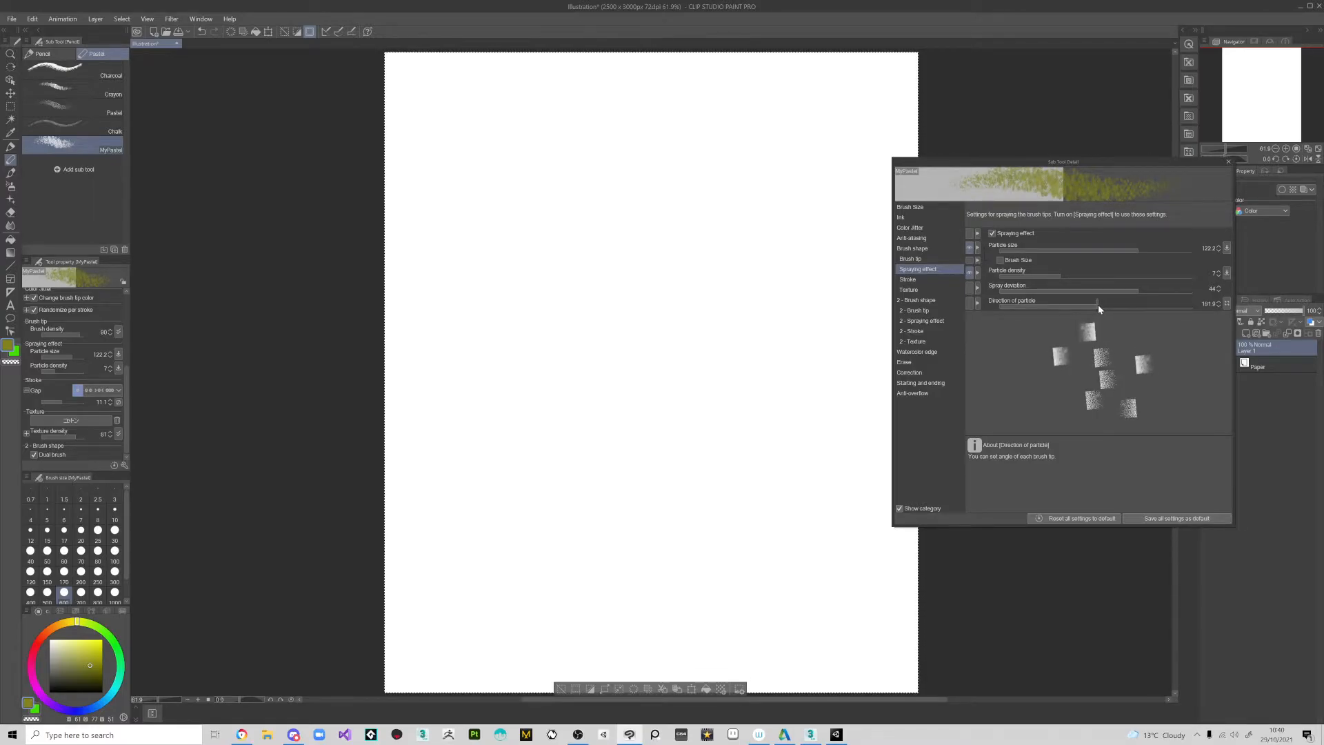
- Check the particle direction dynamics, reduce the brush size to 300 and paint a vertical test stroke
{"action": "left_click", "coordinate": [1227, 304]}
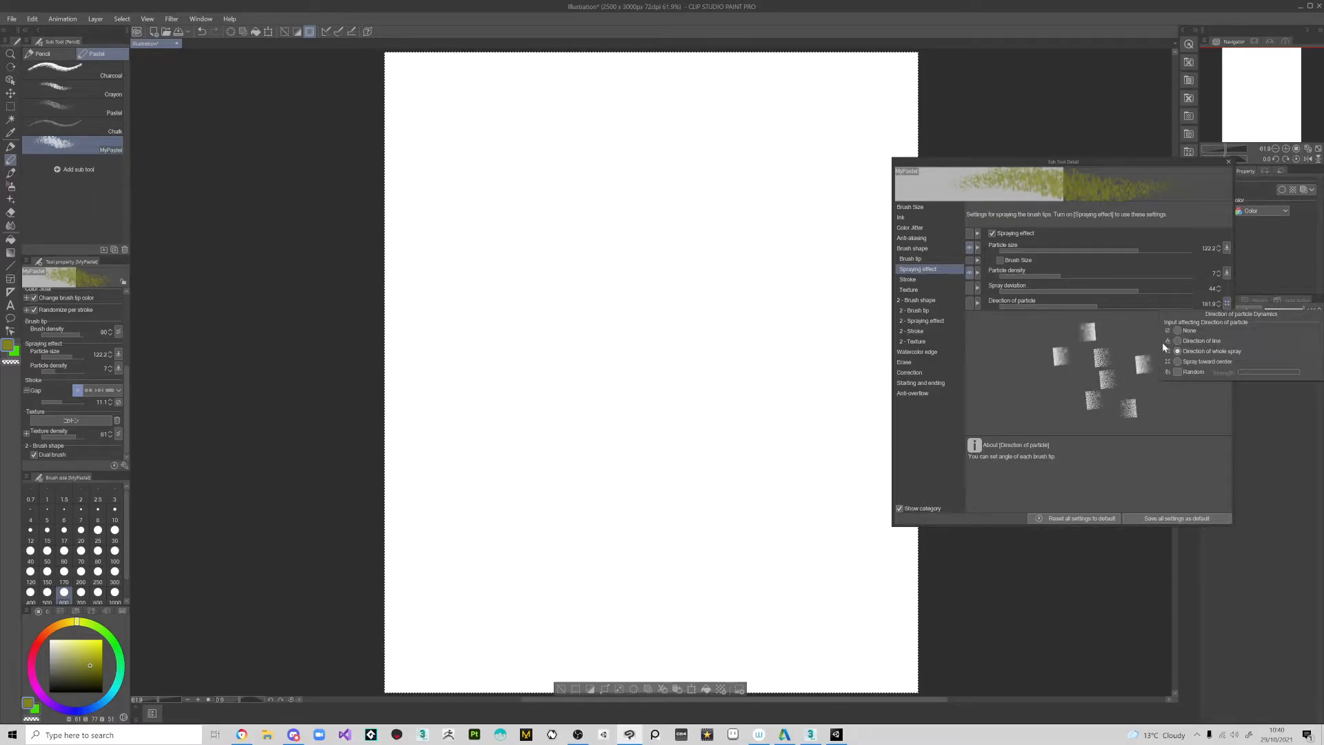
{"action": "key", "text": "bracketleft"}
{"action": "key", "text": "bracketleft"}
{"action": "key", "text": "bracketleft"}
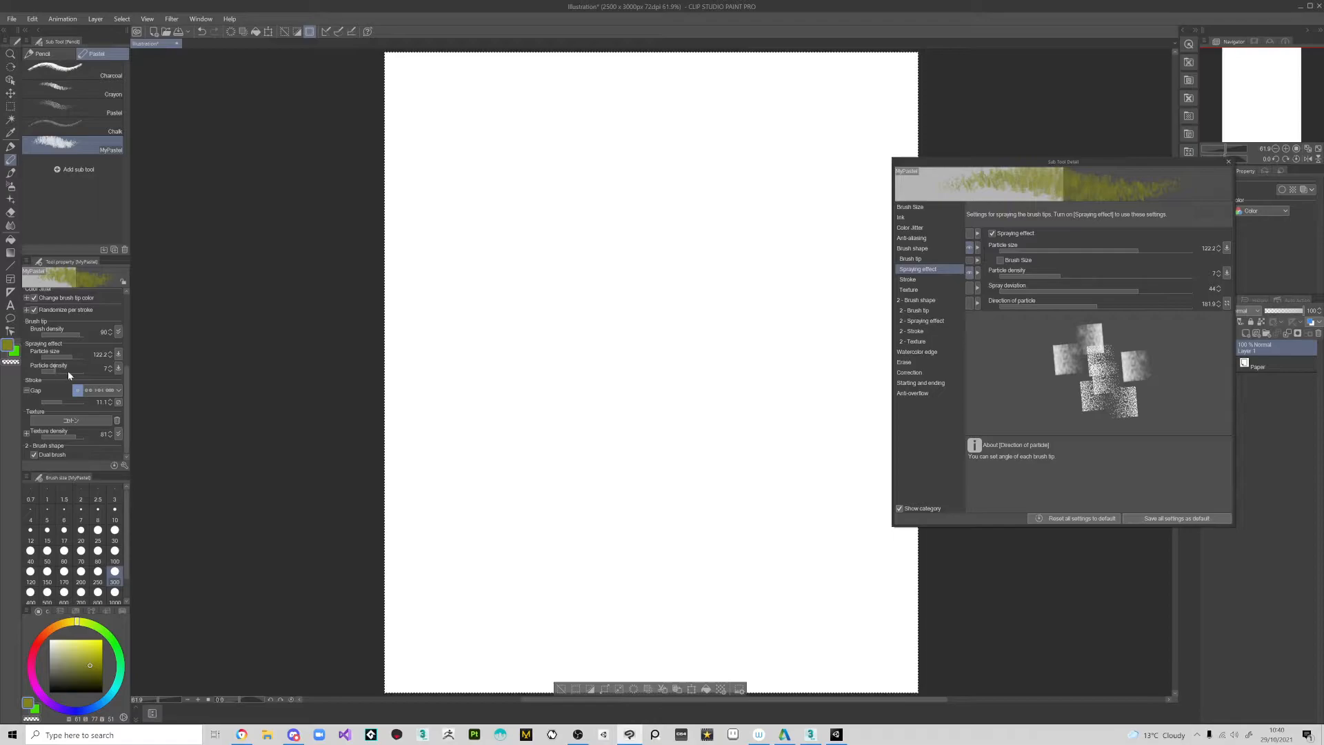
{"action": "mouse_move", "coordinate": [452, 216]}
{"action": "left_mouse_down"}
{"action": "mouse_move", "coordinate": [474, 262]}
{"action": "mouse_move", "coordinate": [448, 432]}
{"action": "left_mouse_up"}
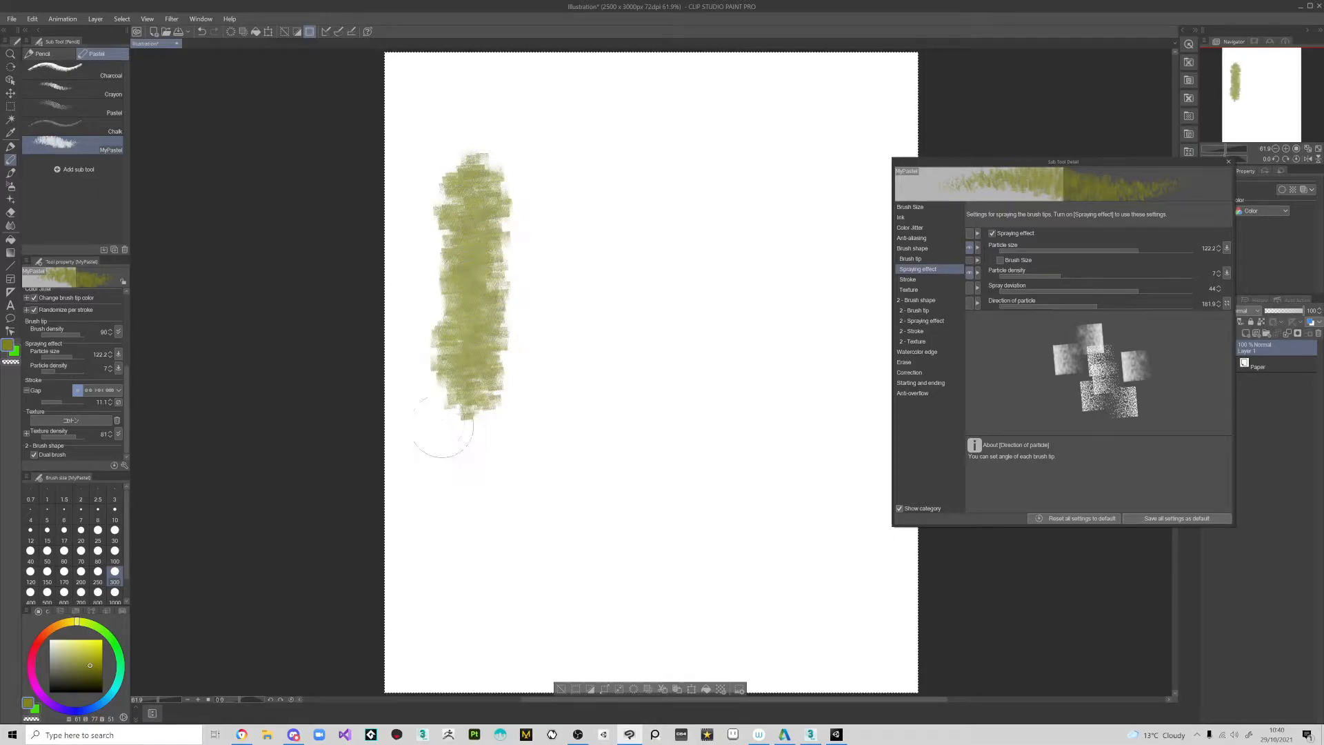
- Set the particle size to 4.3 and the particle density to 11, painting a test stroke after each change
{"action": "left_click_drag", "start_coordinate": [66, 360], "coordinate": [58, 358]}
{"action": "mouse_move", "coordinate": [518, 226]}
{"action": "left_mouse_down"}
{"action": "mouse_move", "coordinate": [542, 175]}
{"action": "mouse_move", "coordinate": [548, 338]}
{"action": "mouse_move", "coordinate": [555, 200]}
{"action": "left_mouse_up"}
{"action": "left_click_drag", "start_coordinate": [52, 371], "coordinate": [60, 371]}
{"action": "mouse_move", "coordinate": [552, 169]}
{"action": "left_mouse_down"}
{"action": "mouse_move", "coordinate": [582, 195]}
{"action": "mouse_move", "coordinate": [606, 153]}
{"action": "mouse_move", "coordinate": [613, 227]}
{"action": "left_mouse_up"}
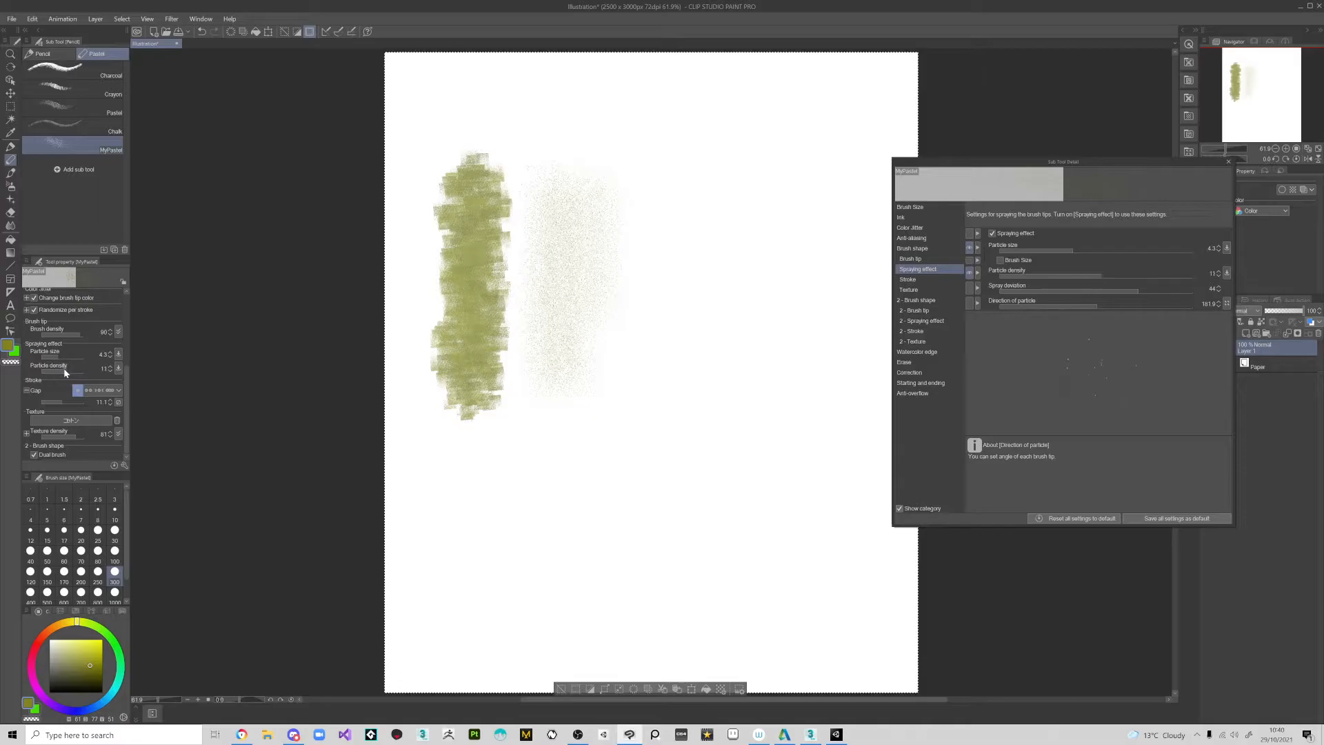
- Increase the brush size to 800 and paint a test stroke beside the fine-grained one
{"action": "key", "text": "bracketright"}
{"action": "key", "text": "bracketright"}
{"action": "key", "text": "bracketright"}
{"action": "key", "text": "bracketright"}
{"action": "key", "text": "bracketright"}
{"action": "mouse_move", "coordinate": [722, 202]}
{"action": "left_mouse_down"}
{"action": "mouse_move", "coordinate": [731, 304]}
{"action": "mouse_move", "coordinate": [727, 249]}
{"action": "mouse_move", "coordinate": [700, 257]}
{"action": "left_mouse_up"}
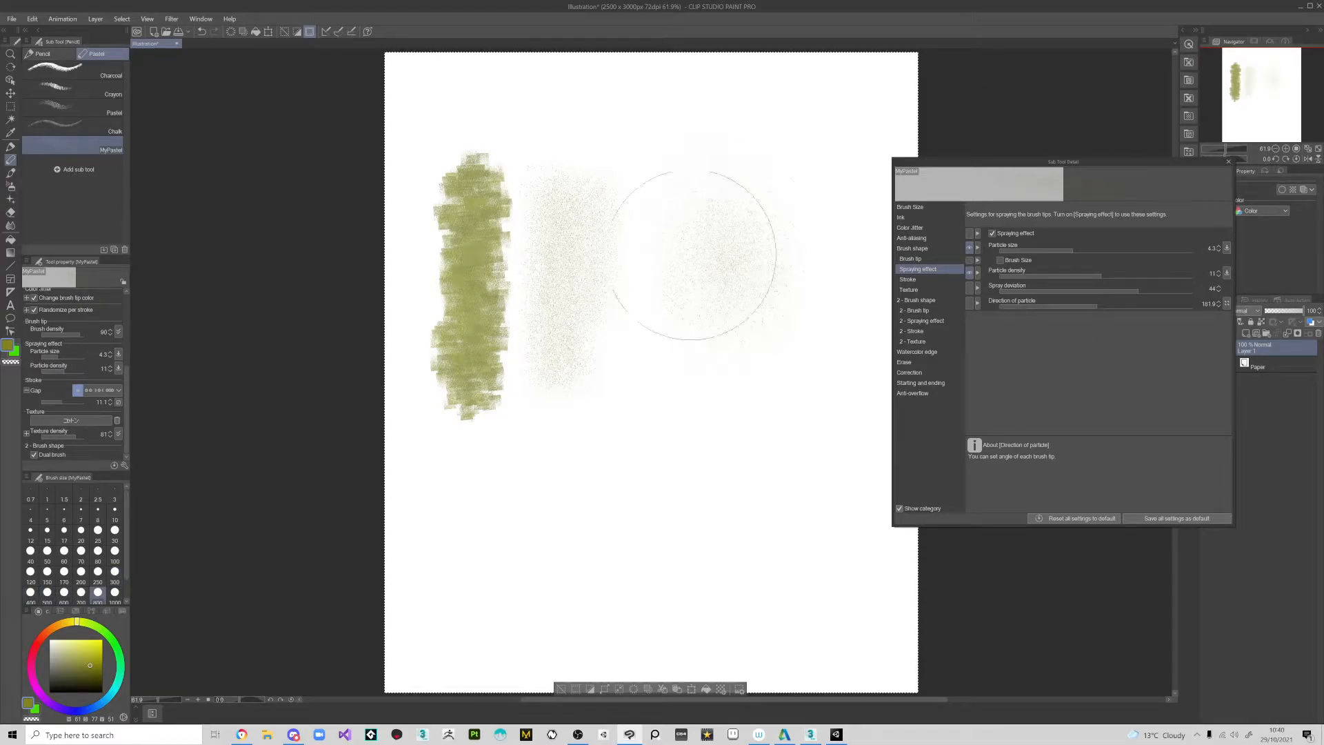
- Try a particle size of about 69, settle on 24.7 with a test stroke for each, and clear the canvas
{"action": "left_click_drag", "start_coordinate": [67, 356], "coordinate": [71, 358]}
{"action": "mouse_move", "coordinate": [701, 192]}
{"action": "left_mouse_down"}
{"action": "mouse_move", "coordinate": [694, 312]}
{"action": "mouse_move", "coordinate": [653, 350]}
{"action": "left_mouse_up"}
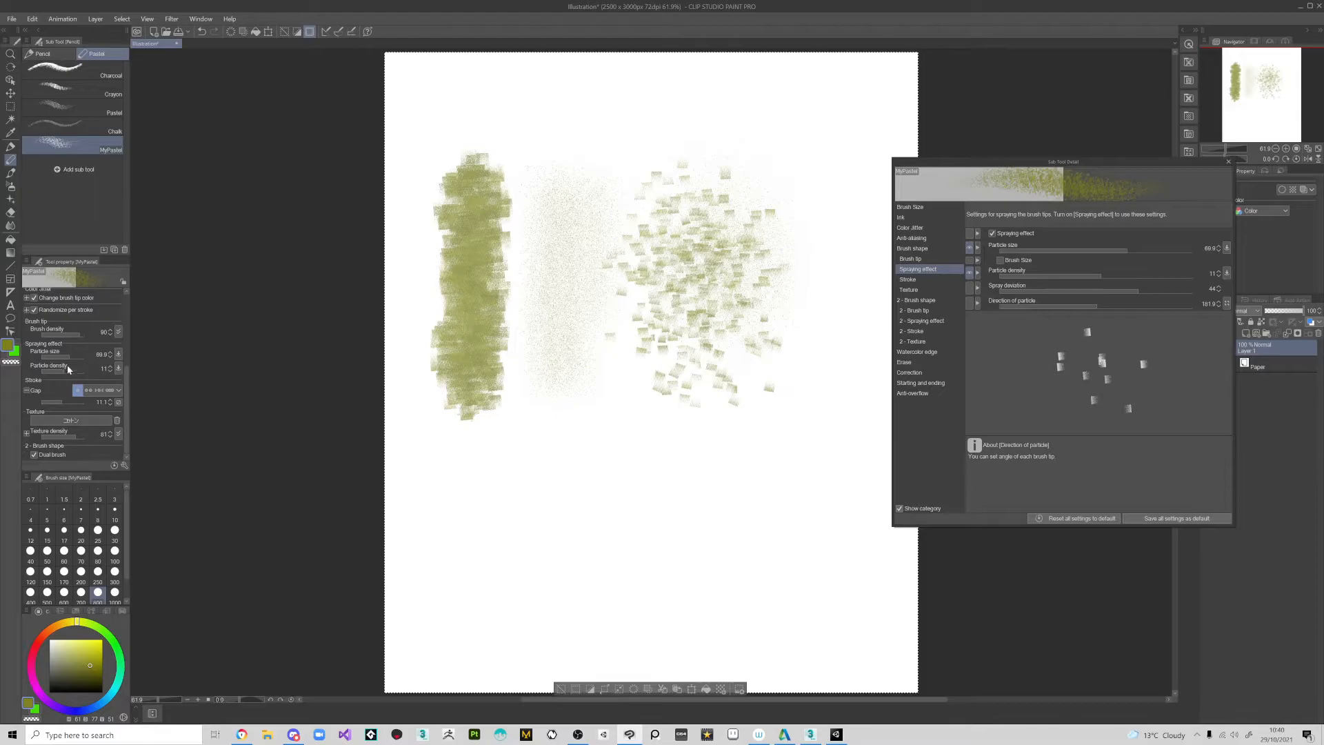
{"action": "left_click_drag", "start_coordinate": [66, 358], "coordinate": [63, 358]}
{"action": "mouse_move", "coordinate": [644, 482]}
{"action": "left_mouse_down"}
{"action": "mouse_move", "coordinate": [627, 467]}
{"action": "mouse_move", "coordinate": [620, 505]}
{"action": "left_mouse_up"}
{"action": "key", "text": "Delete"}
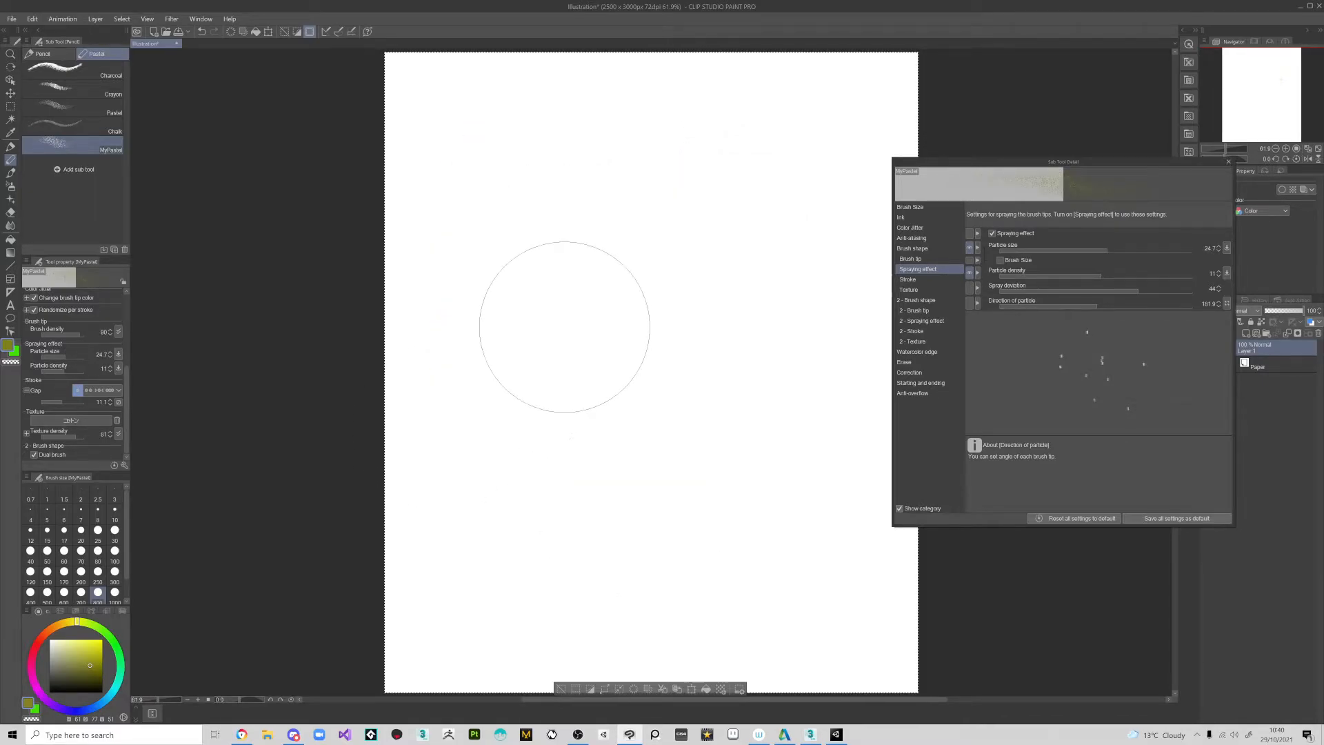
- With the brush size reduced to 400, paint test strokes at brush densities including 20, 11 and 78, and clear the canvas
{"action": "mouse_move", "coordinate": [579, 310]}
{"action": "left_mouse_down"}
{"action": "mouse_move", "coordinate": [583, 200]}
{"action": "mouse_move", "coordinate": [585, 369]}
{"action": "mouse_move", "coordinate": [593, 173]}
{"action": "mouse_move", "coordinate": [717, 406]}
{"action": "left_mouse_up"}
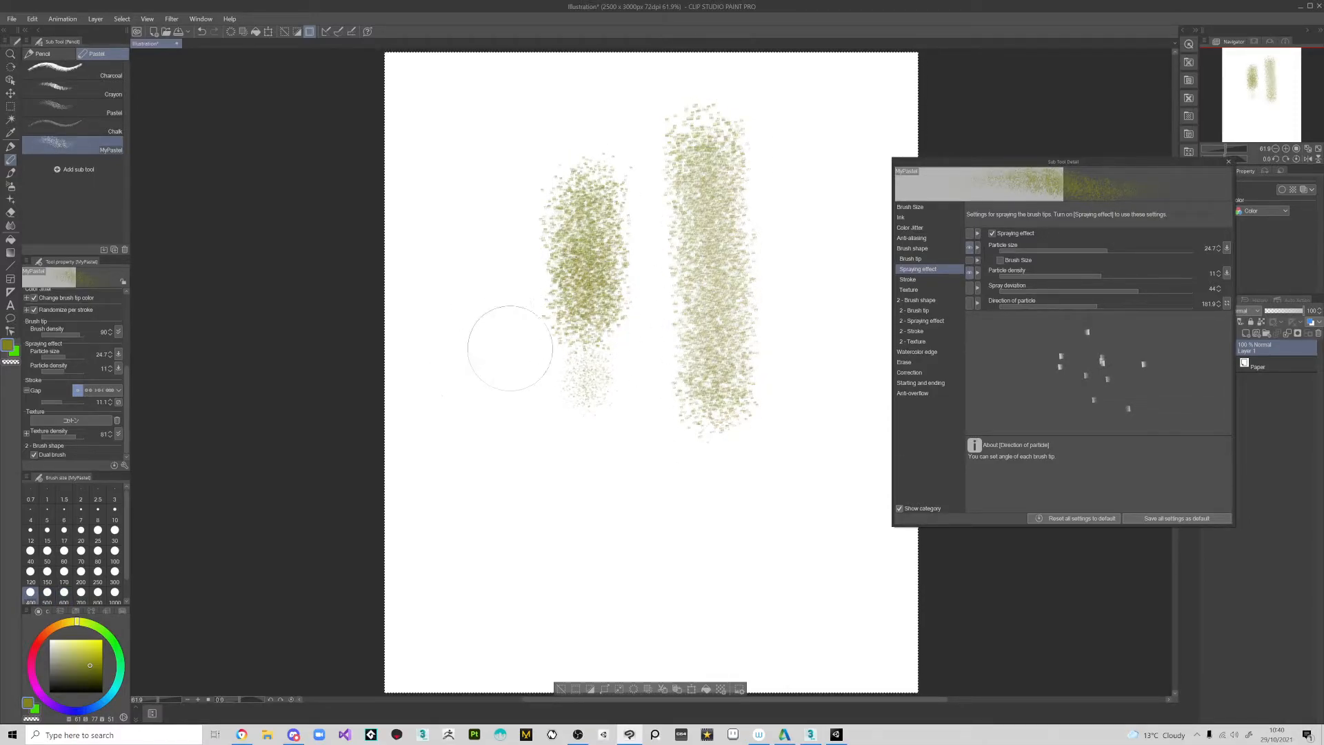
{"action": "left_click_drag", "start_coordinate": [491, 365], "coordinate": [486, 441]}
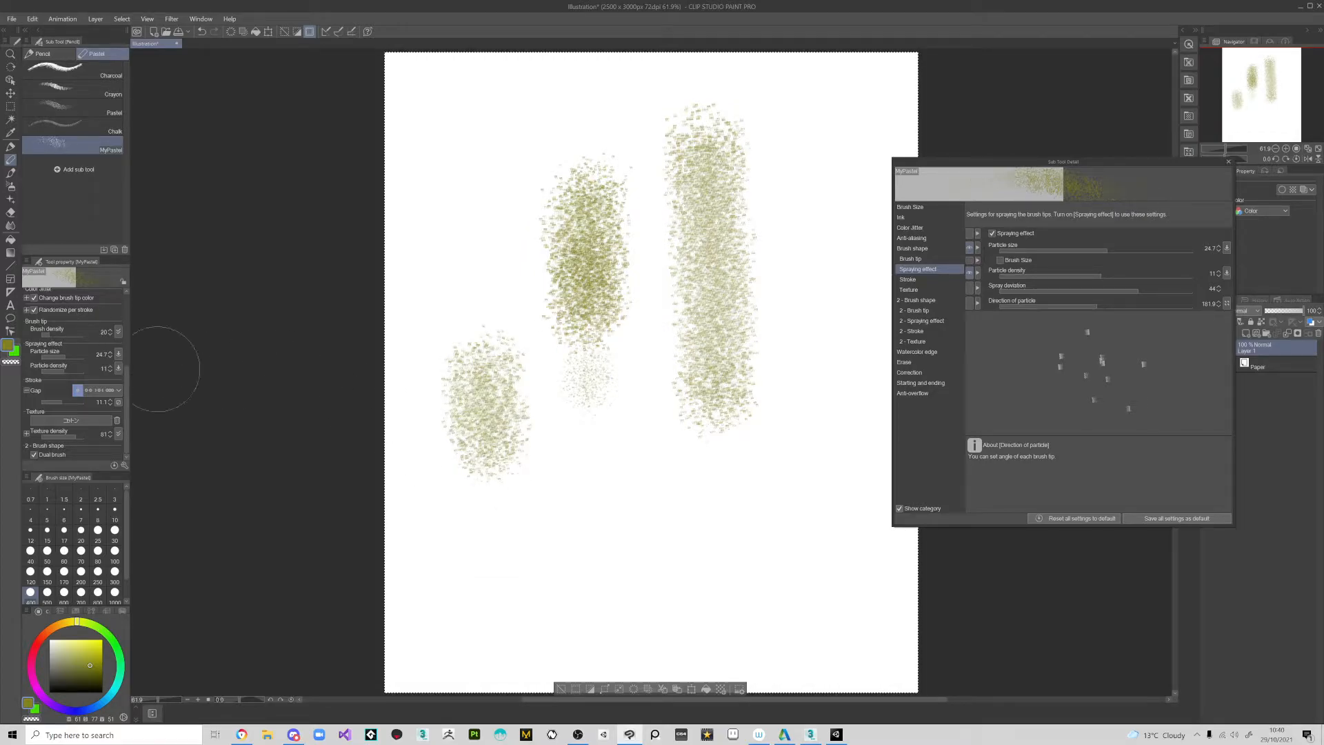
{"action": "left_click_drag", "start_coordinate": [581, 460], "coordinate": [584, 592]}
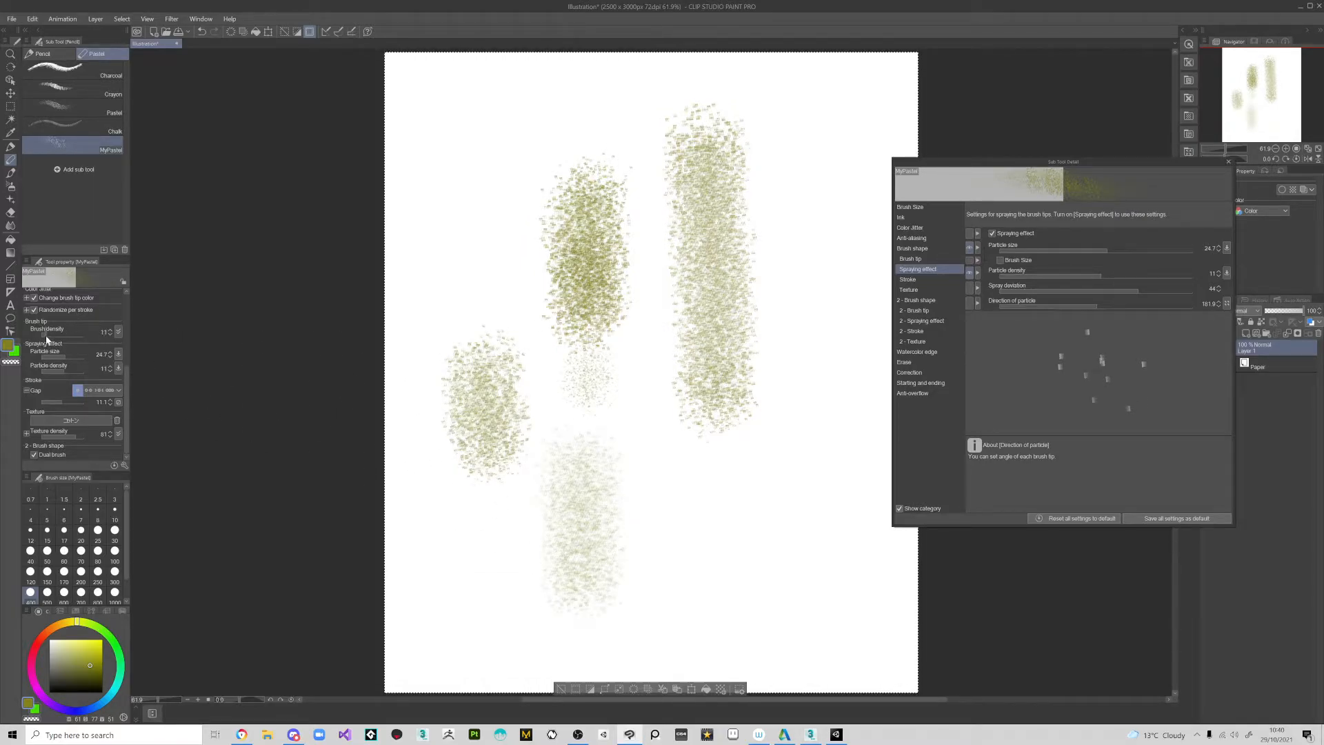
{"action": "mouse_move", "coordinate": [688, 505]}
{"action": "left_mouse_down"}
{"action": "mouse_move", "coordinate": [701, 540]}
{"action": "mouse_move", "coordinate": [792, 360]}
{"action": "mouse_move", "coordinate": [756, 424]}
{"action": "left_mouse_up"}
{"action": "left_click", "coordinate": [74, 333]}
{"action": "mouse_move", "coordinate": [482, 483]}
{"action": "left_mouse_down"}
{"action": "mouse_move", "coordinate": [473, 579]}
{"action": "mouse_move", "coordinate": [461, 330]}
{"action": "left_mouse_up"}
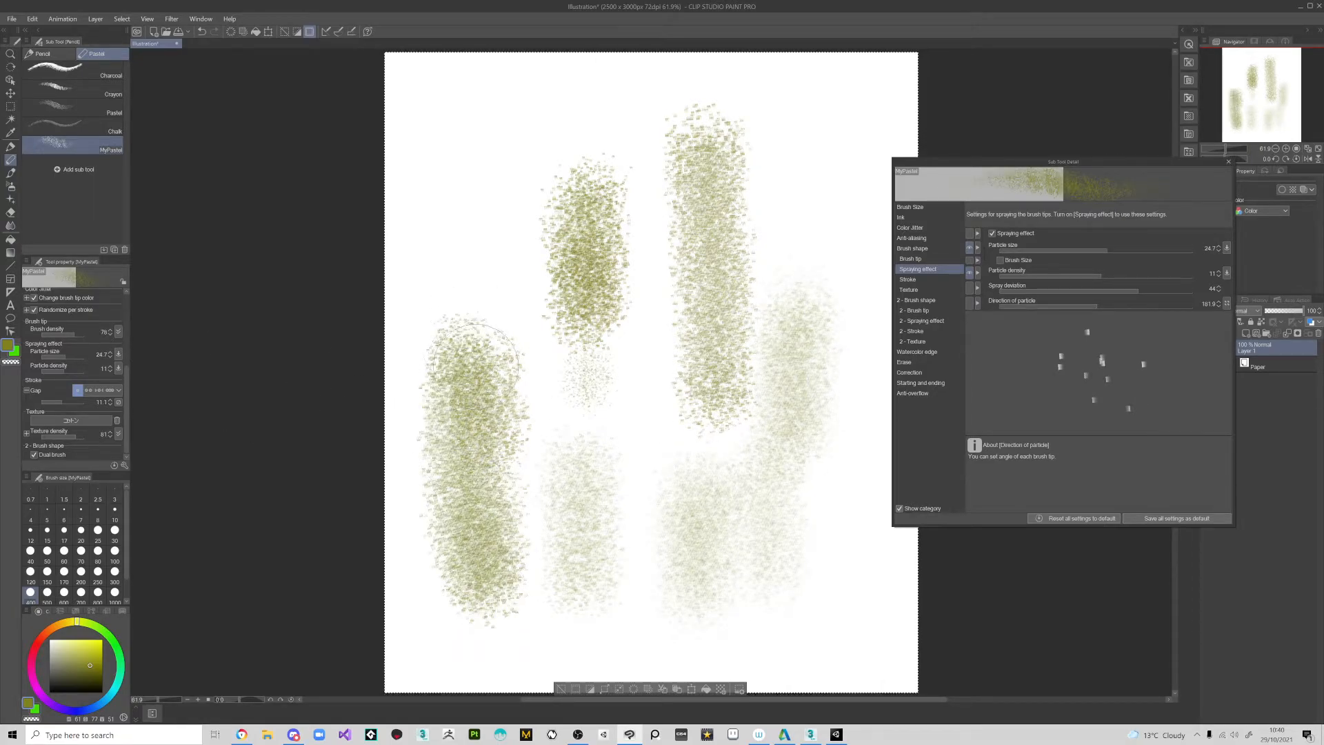
{"action": "key", "text": "Delete"}
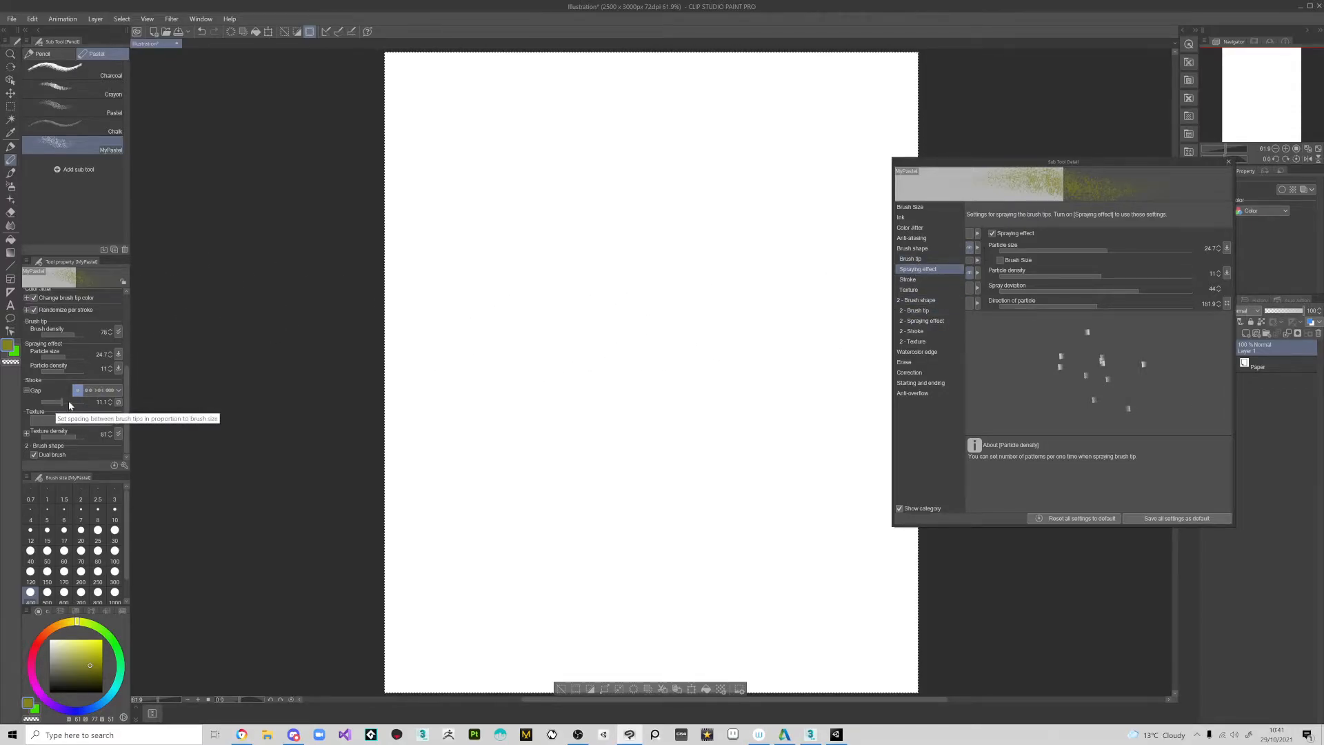
- Widen the stroke gap and set the brush density to 87, painting test strokes before clearing the canvas
{"action": "left_click_drag", "start_coordinate": [69, 402], "coordinate": [77, 403]}
{"action": "mouse_move", "coordinate": [551, 157]}
{"action": "left_mouse_down"}
{"action": "mouse_move", "coordinate": [540, 414]}
{"action": "mouse_move", "coordinate": [561, 163]}
{"action": "mouse_move", "coordinate": [569, 507]}
{"action": "mouse_move", "coordinate": [582, 276]}
{"action": "left_mouse_up"}
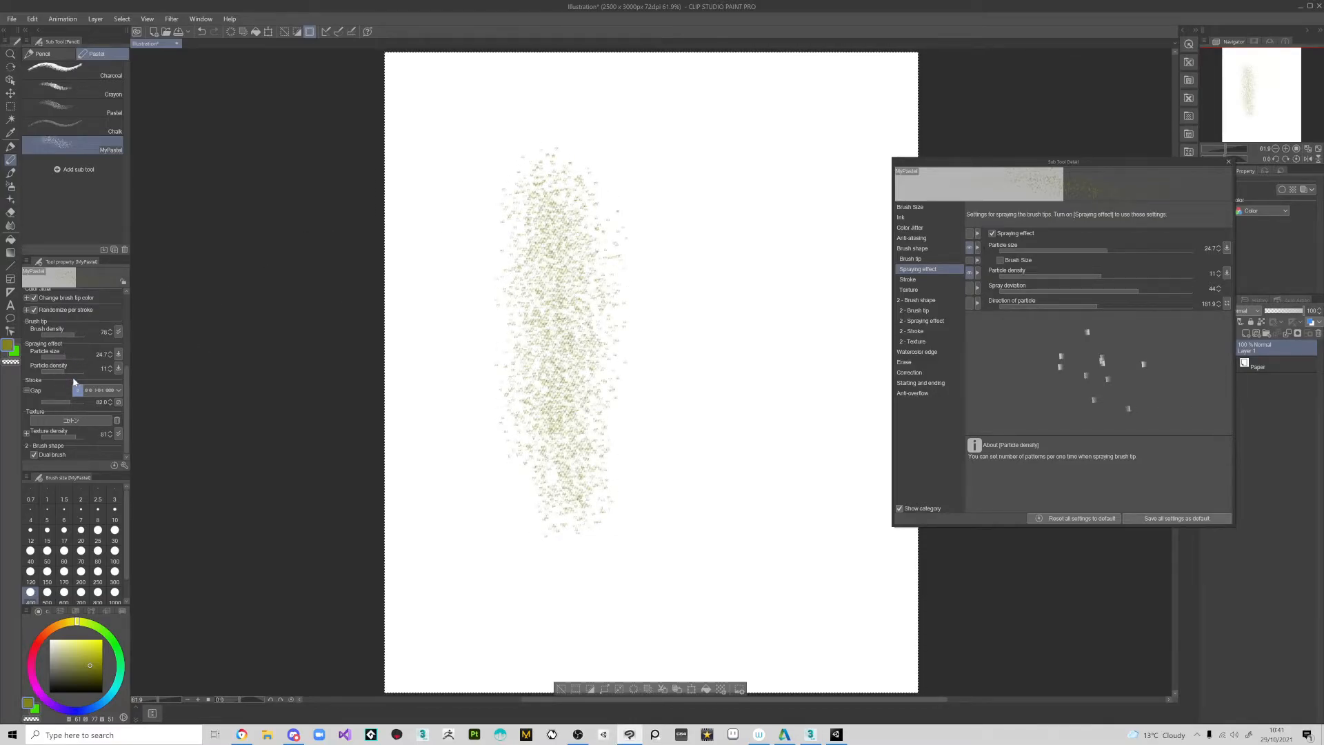
{"action": "mouse_move", "coordinate": [672, 169]}
{"action": "left_mouse_down"}
{"action": "mouse_move", "coordinate": [680, 400]}
{"action": "mouse_move", "coordinate": [689, 207]}
{"action": "mouse_move", "coordinate": [703, 393]}
{"action": "mouse_move", "coordinate": [640, 260]}
{"action": "mouse_move", "coordinate": [586, 331]}
{"action": "left_mouse_up"}
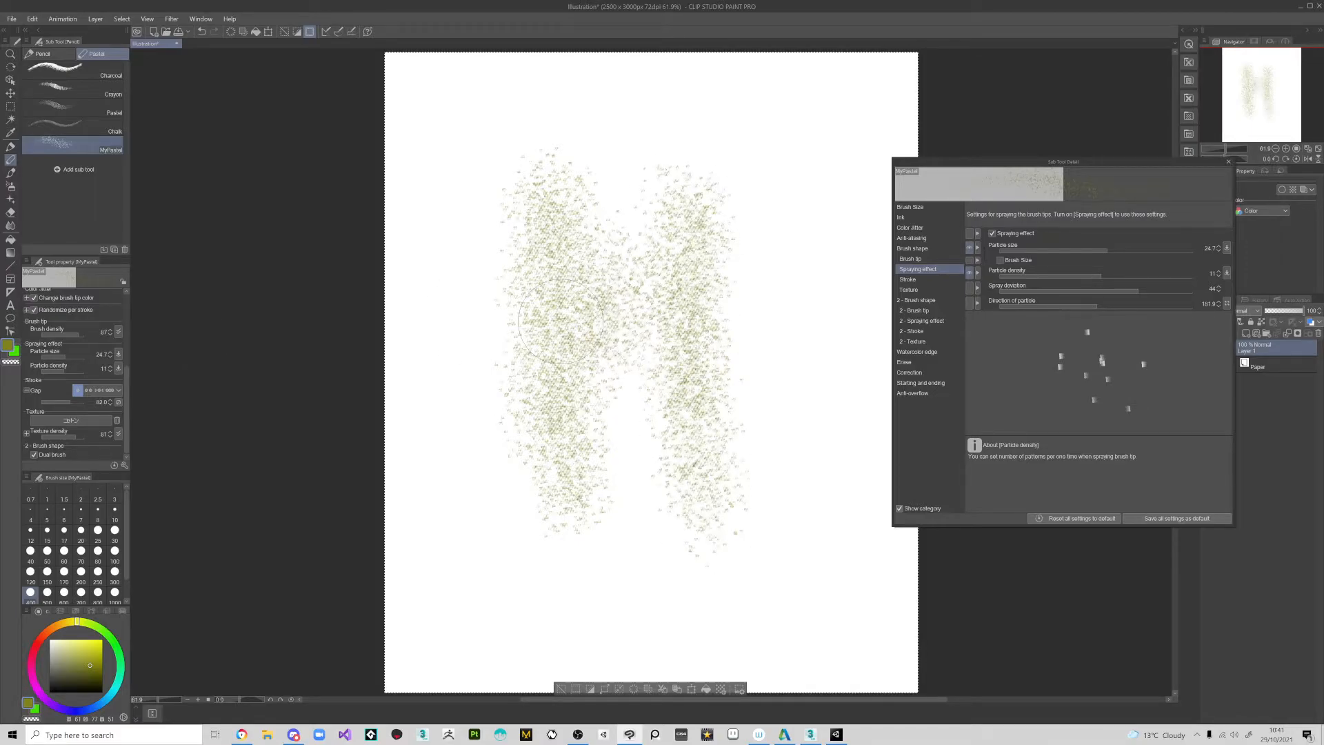
{"action": "key", "text": "Delete"}
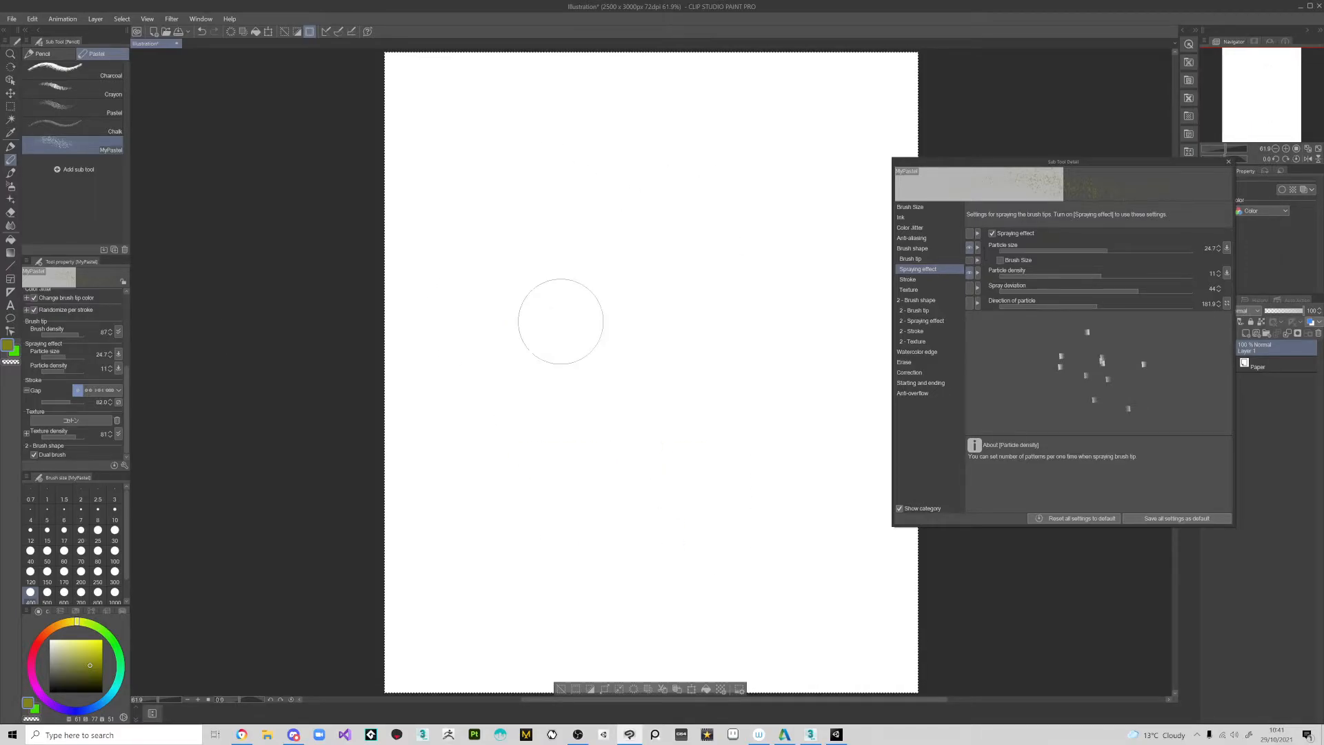
- Set MyPastel's ink opacity to 85
{"action": "left_click", "coordinate": [916, 218]}
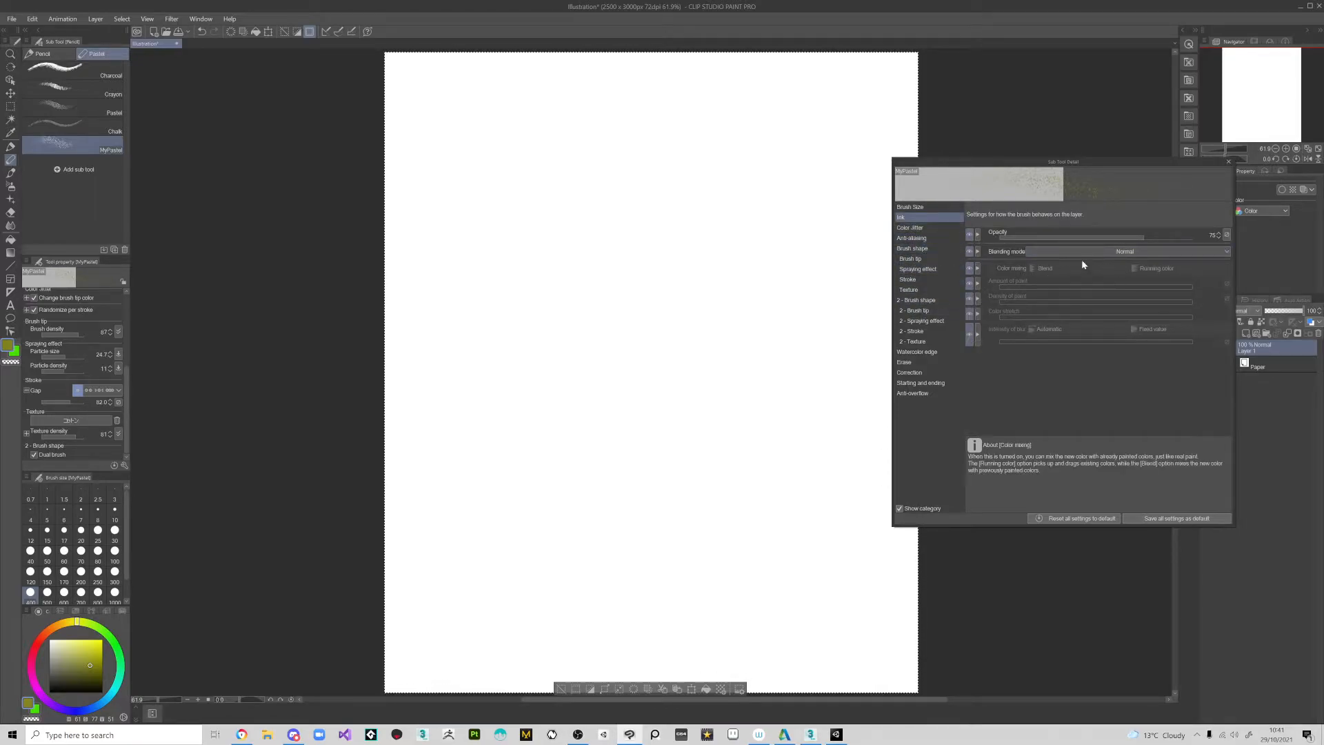
{"action": "left_click_drag", "start_coordinate": [1118, 238], "coordinate": [1016, 229]}
{"action": "left_click_drag", "start_coordinate": [1139, 243], "coordinate": [1164, 237]}
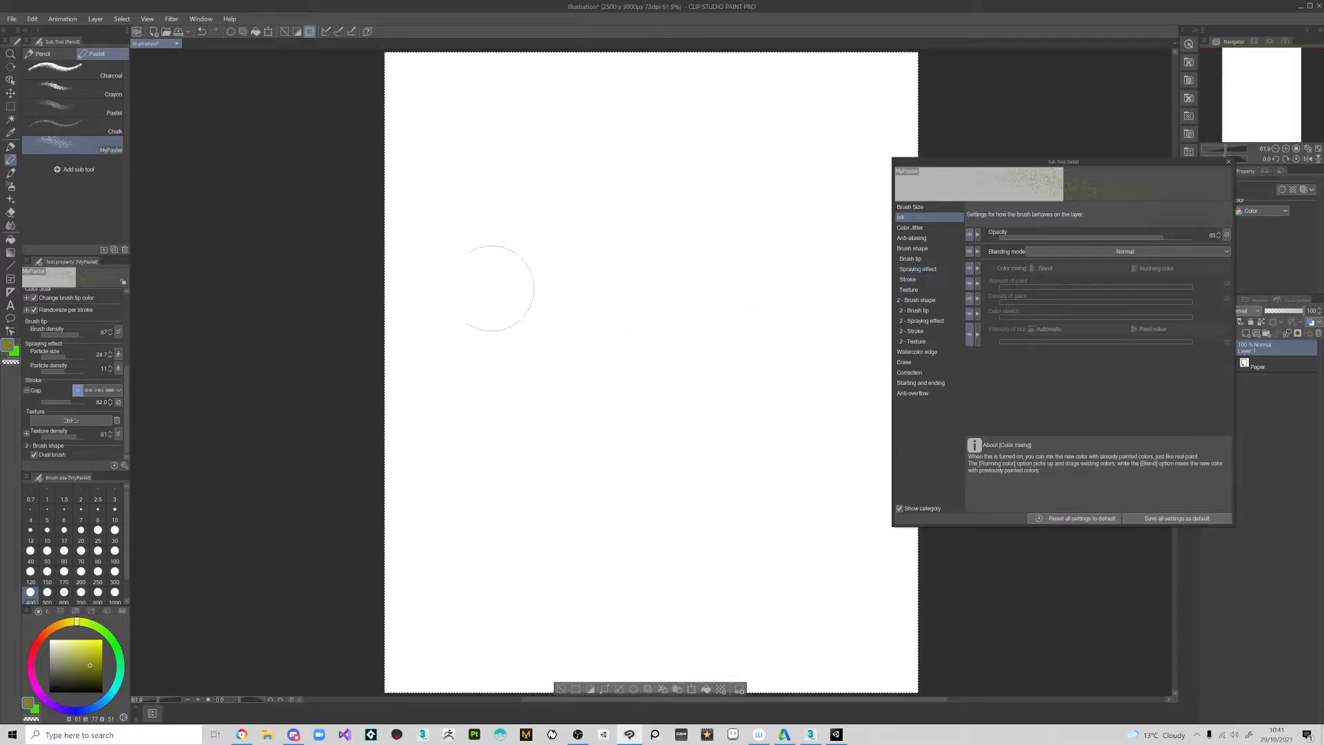
- Compare the Ink settings of the Pastel and MyPastel brushes, including opacity and color mixing
{"action": "left_click", "coordinate": [69, 105]}
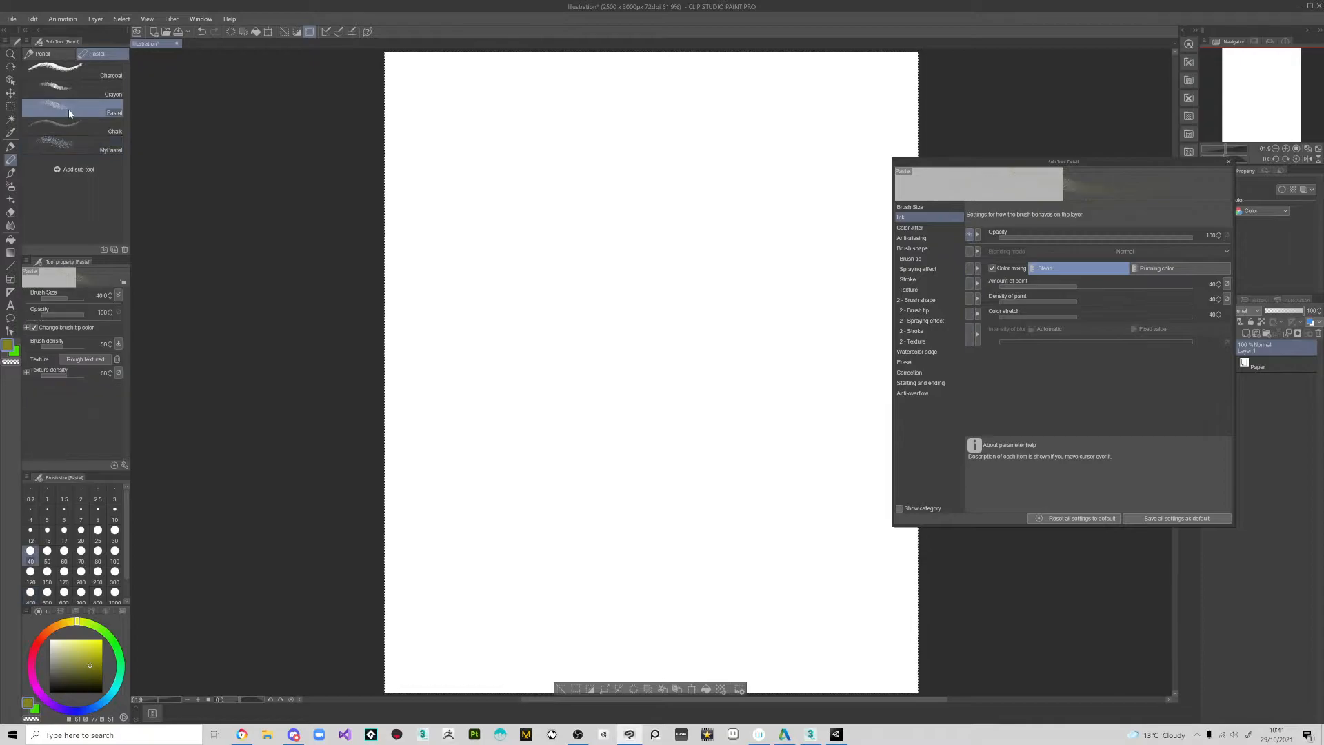
{"action": "left_click", "coordinate": [87, 142]}
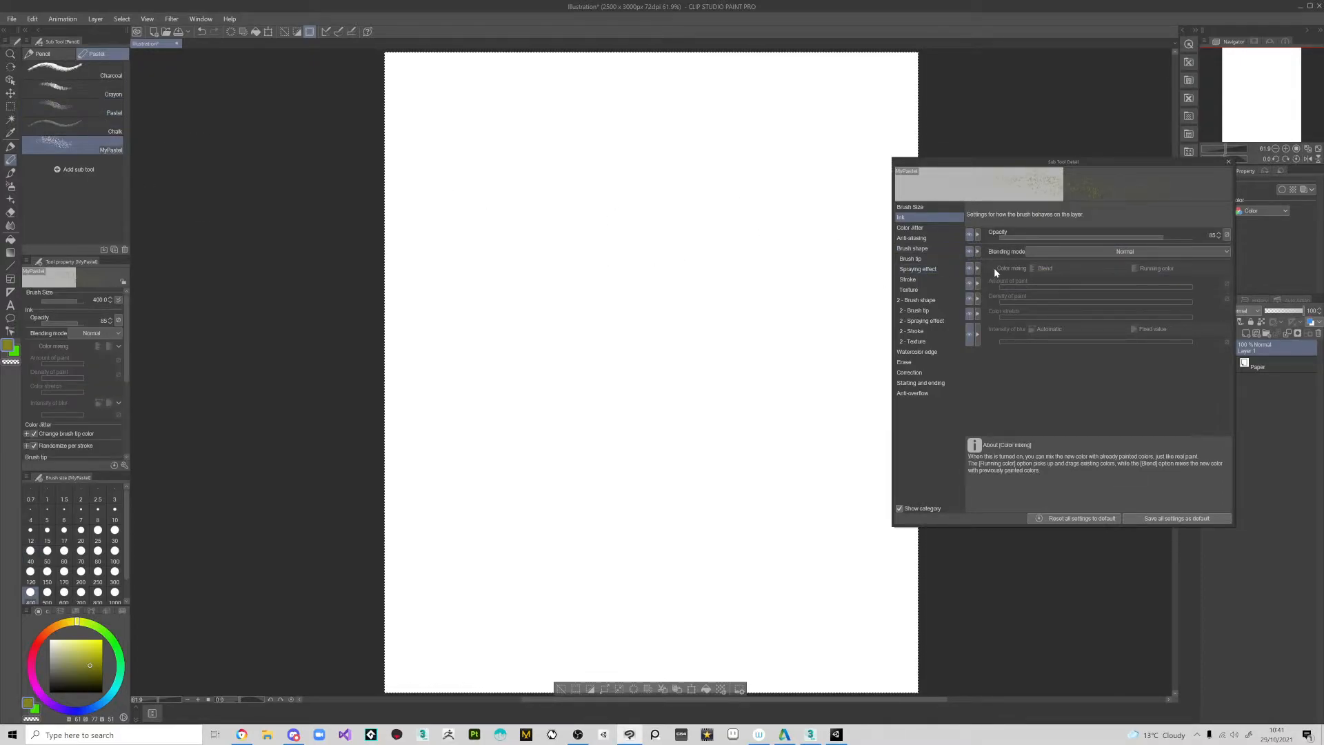
{"action": "left_click", "coordinate": [85, 110]}
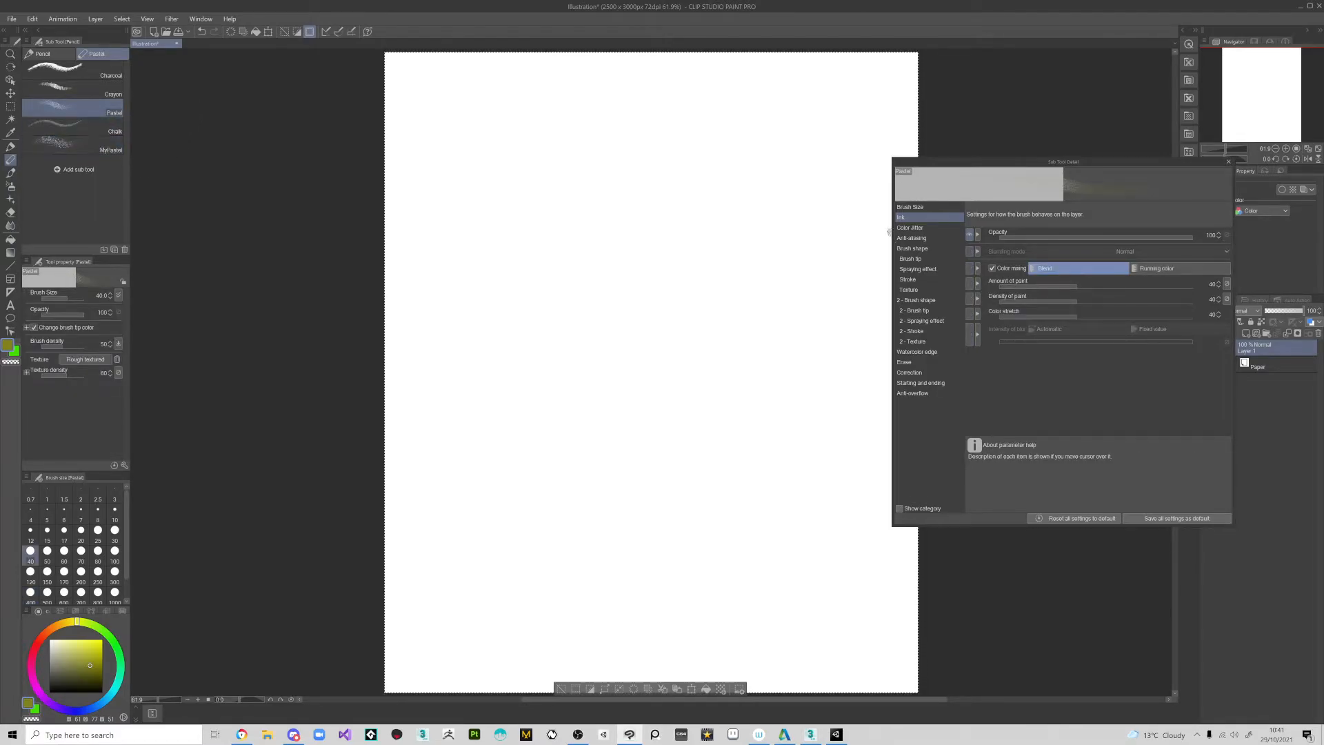
{"action": "left_click", "coordinate": [916, 209]}
{"action": "left_click", "coordinate": [917, 218]}
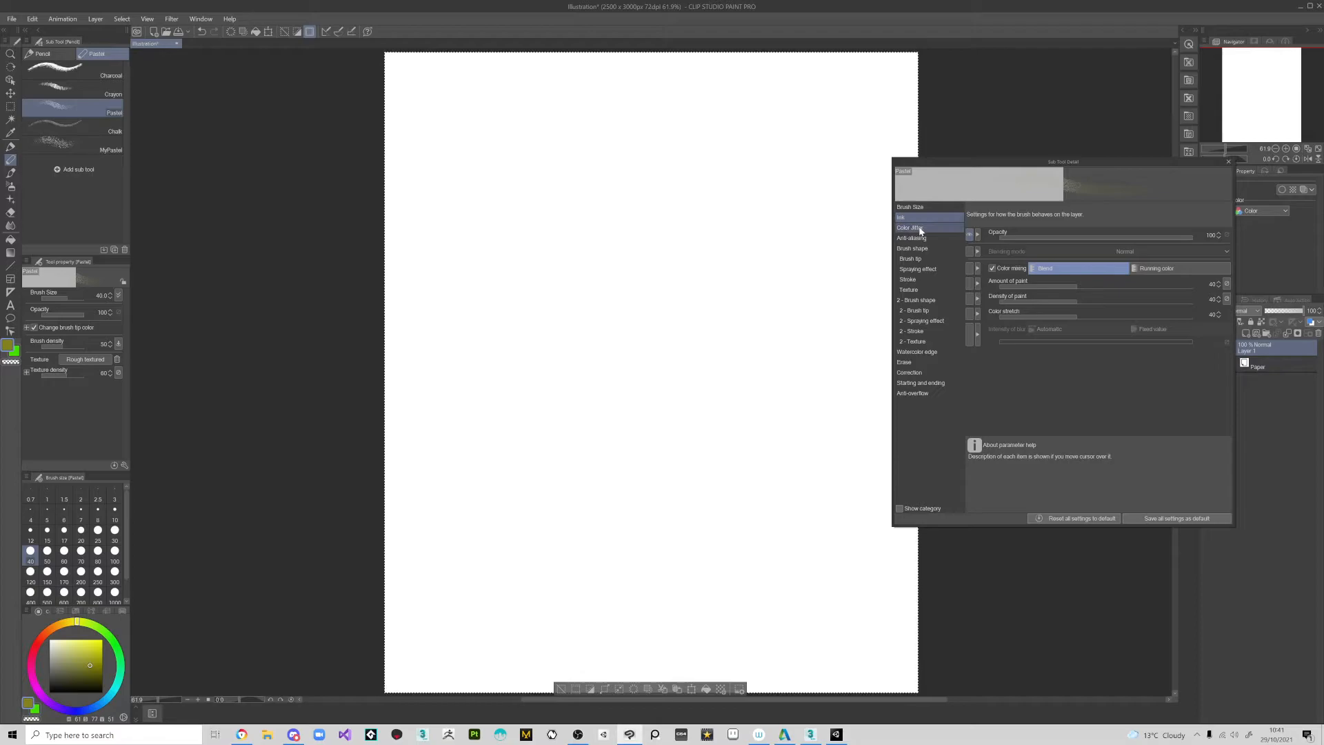
- Compare the Color Jitter and Anti-aliasing settings of the Pastel and MyPastel brushes
{"action": "left_click", "coordinate": [920, 228]}
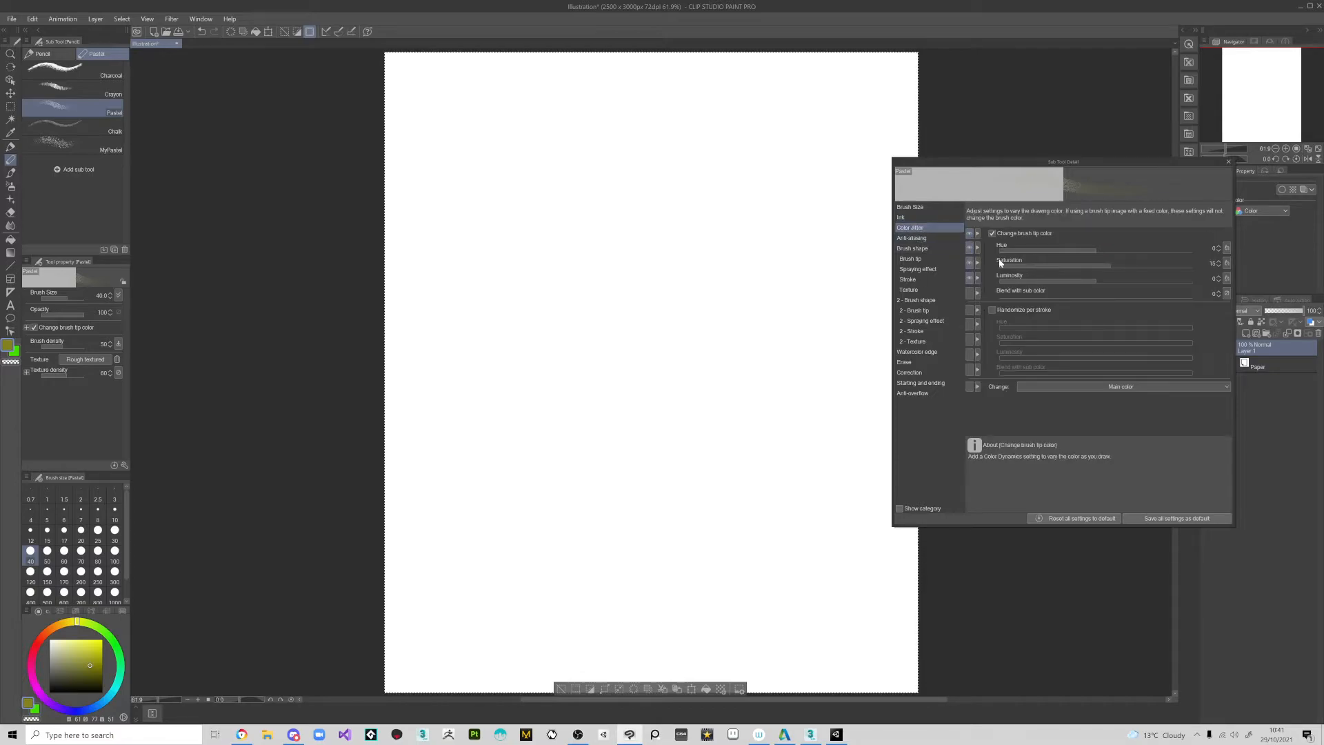
{"action": "left_click", "coordinate": [76, 151]}
{"action": "left_click", "coordinate": [72, 107]}
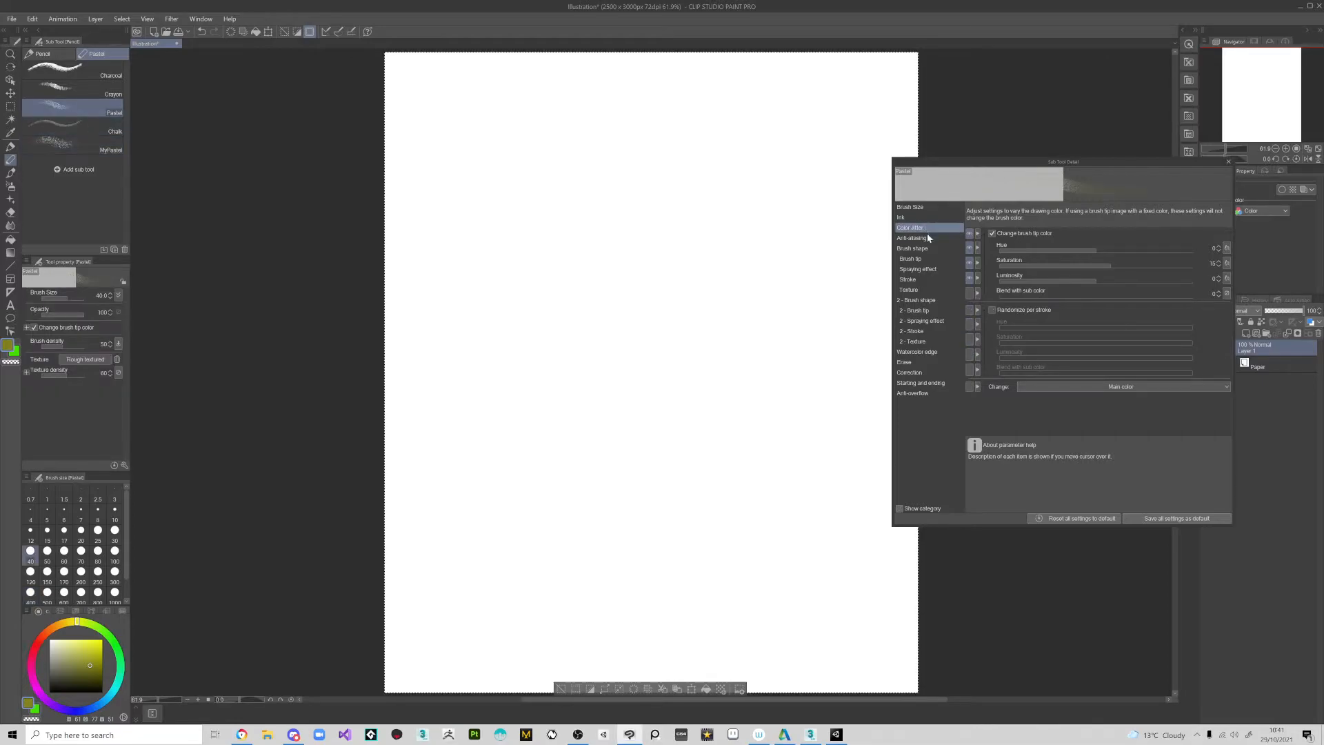
{"action": "left_click", "coordinate": [927, 236]}
{"action": "left_click", "coordinate": [78, 144]}
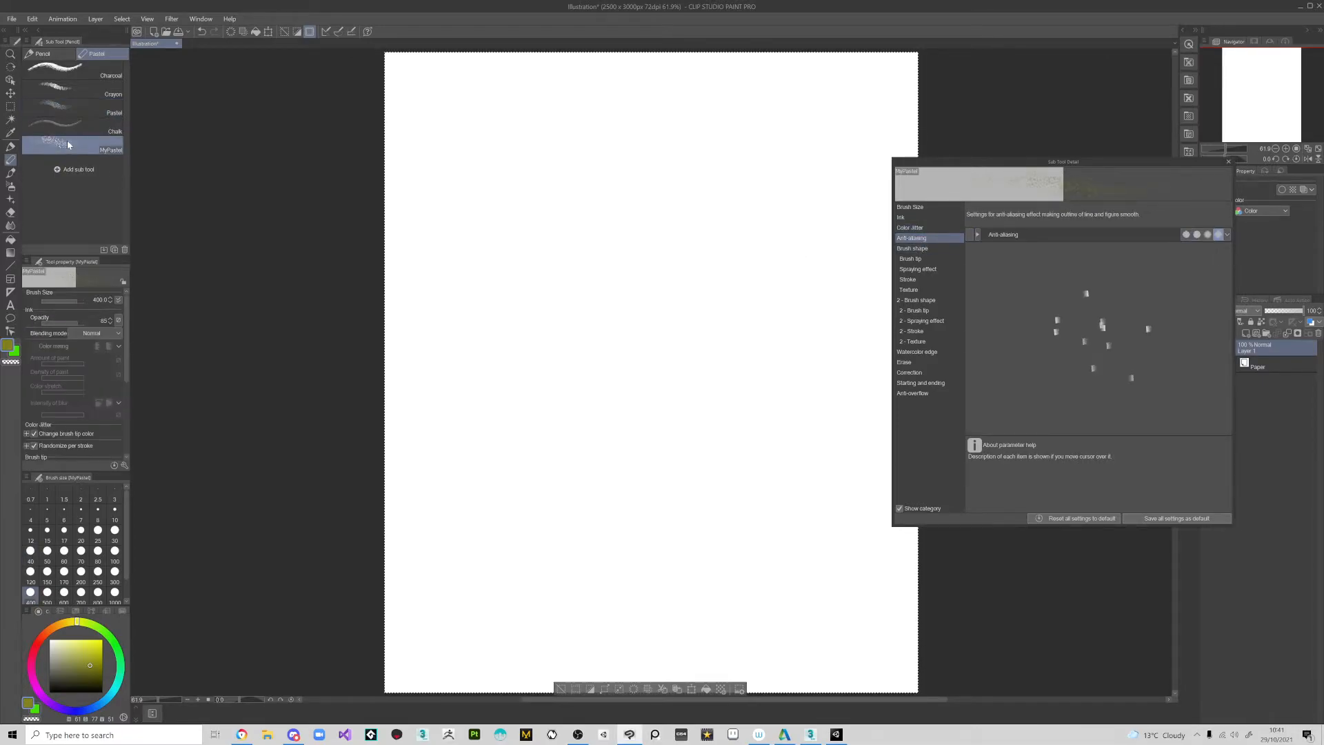
{"action": "left_click", "coordinate": [80, 111]}
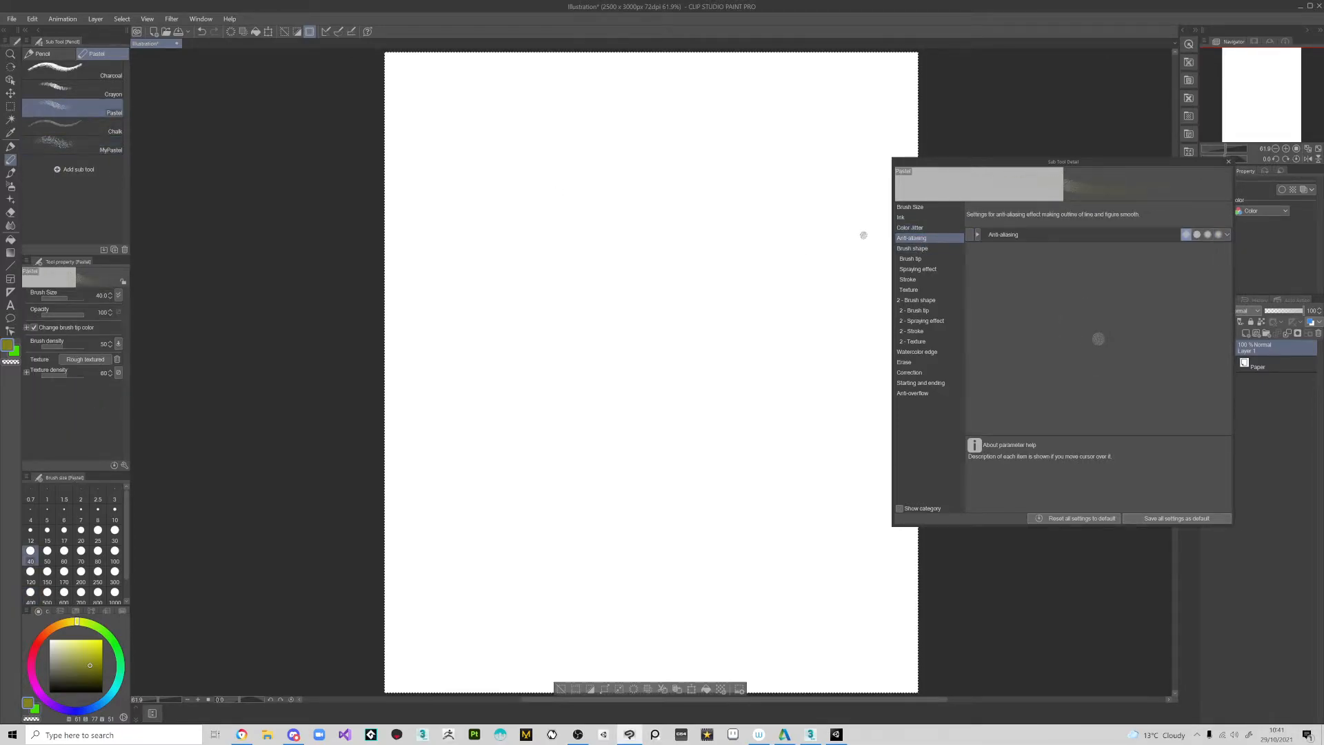
- Compare the Brush shape and Brush tip settings of the Pastel and MyPastel brushes
{"action": "left_click", "coordinate": [930, 249]}
{"action": "left_click", "coordinate": [68, 150]}
{"action": "left_click", "coordinate": [68, 110]}
{"action": "left_click", "coordinate": [79, 142]}
{"action": "left_click", "coordinate": [79, 107]}
{"action": "left_click", "coordinate": [911, 258]}
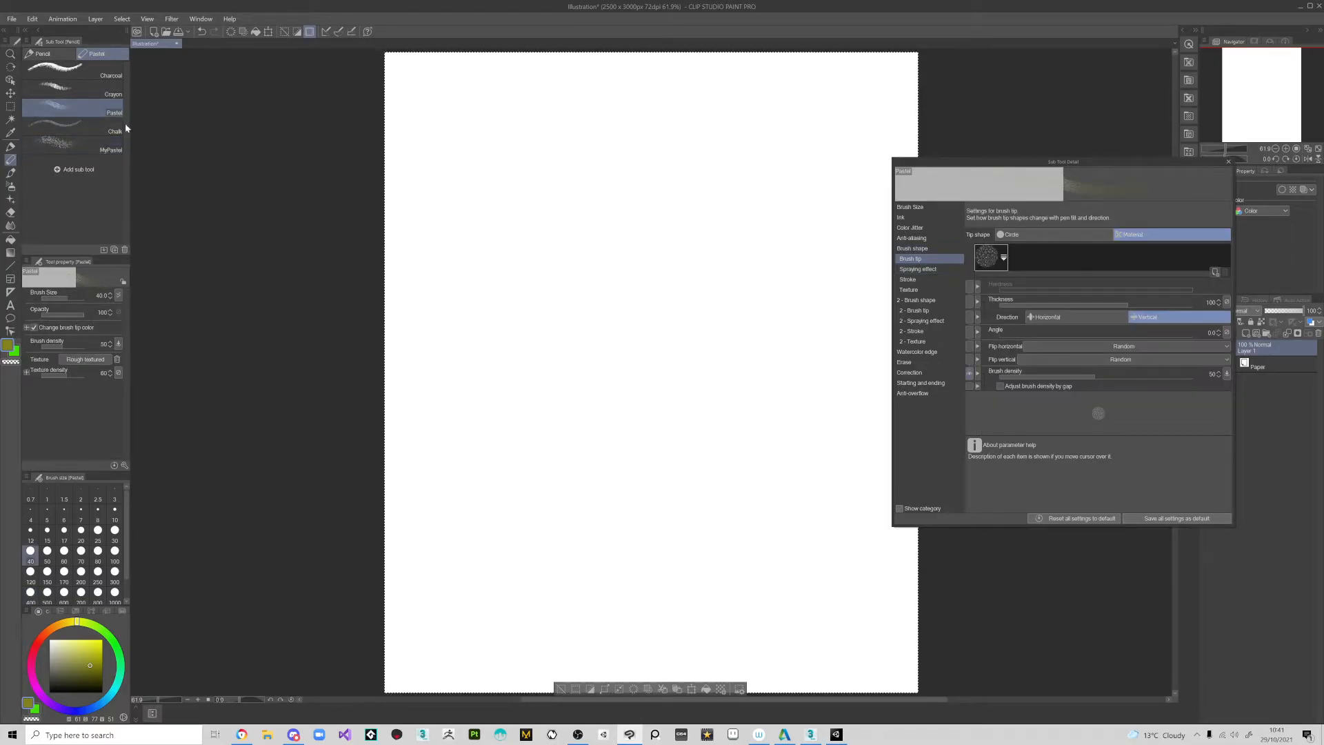
{"action": "left_click", "coordinate": [69, 141]}
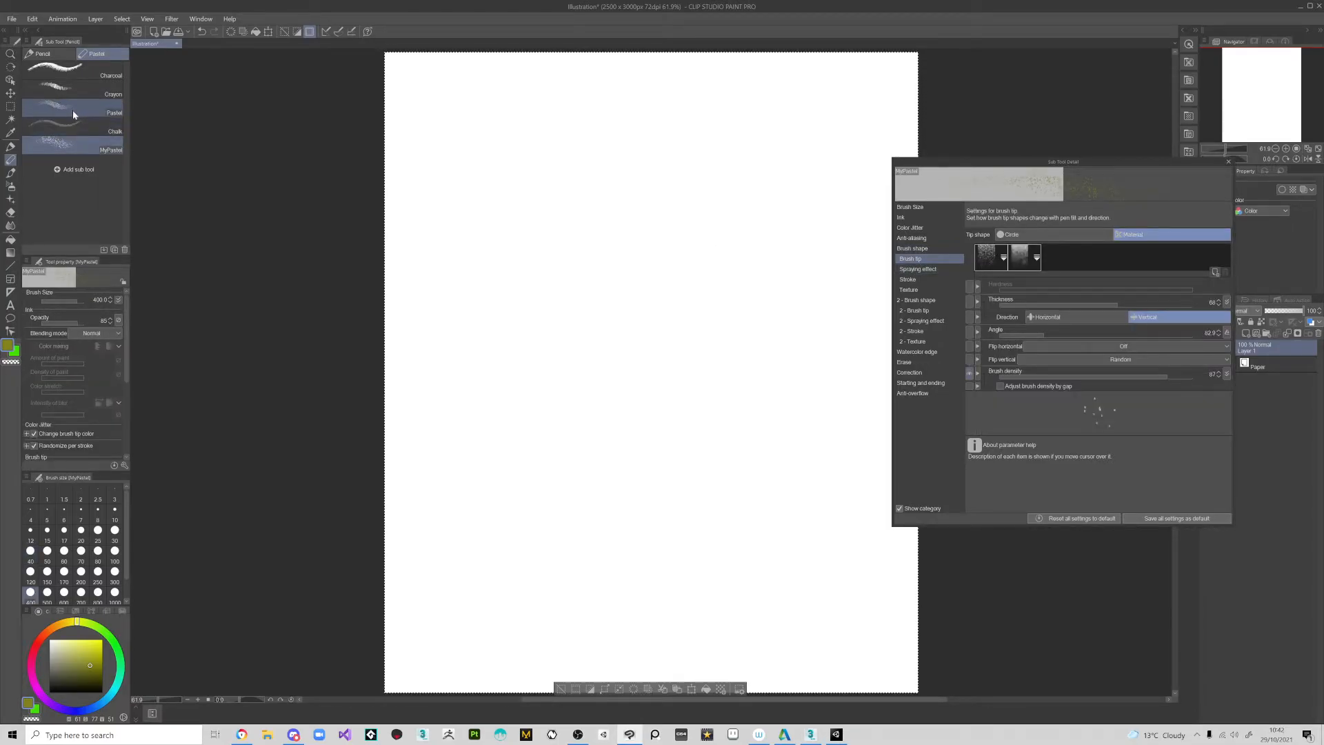
{"action": "left_click", "coordinate": [72, 110]}
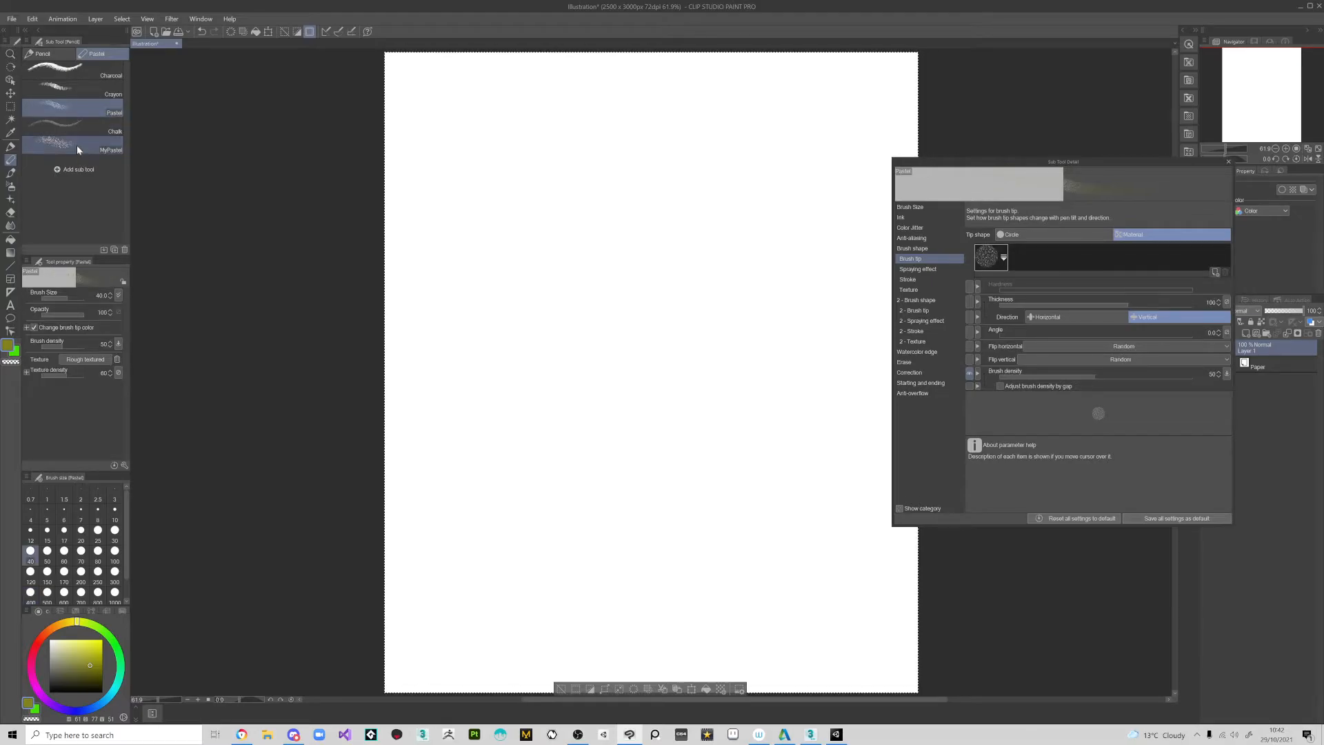
{"action": "left_click", "coordinate": [76, 143]}
{"action": "left_click", "coordinate": [77, 110]}
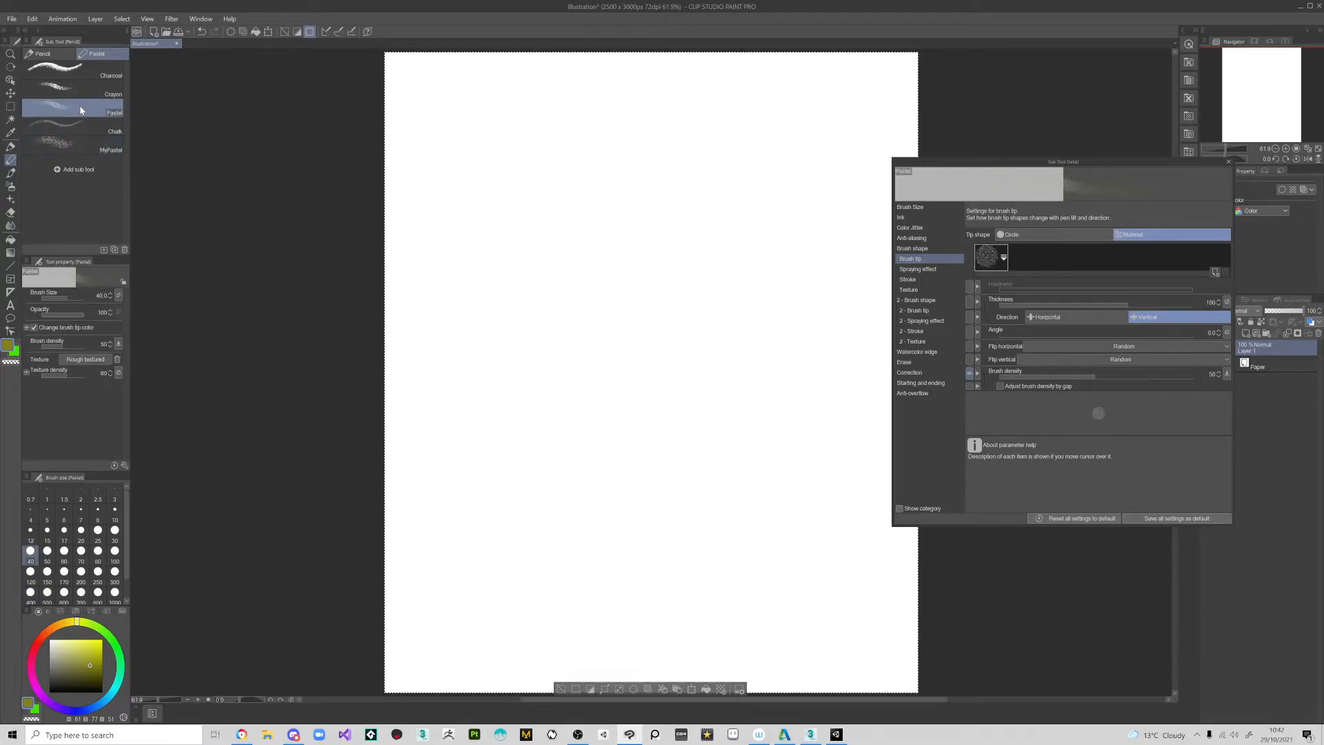
- Duplicate the MyPastel sub tool under the name MyPastel 2
{"action": "left_click", "coordinate": [91, 149]}
{"action": "right_click", "coordinate": [98, 146]}
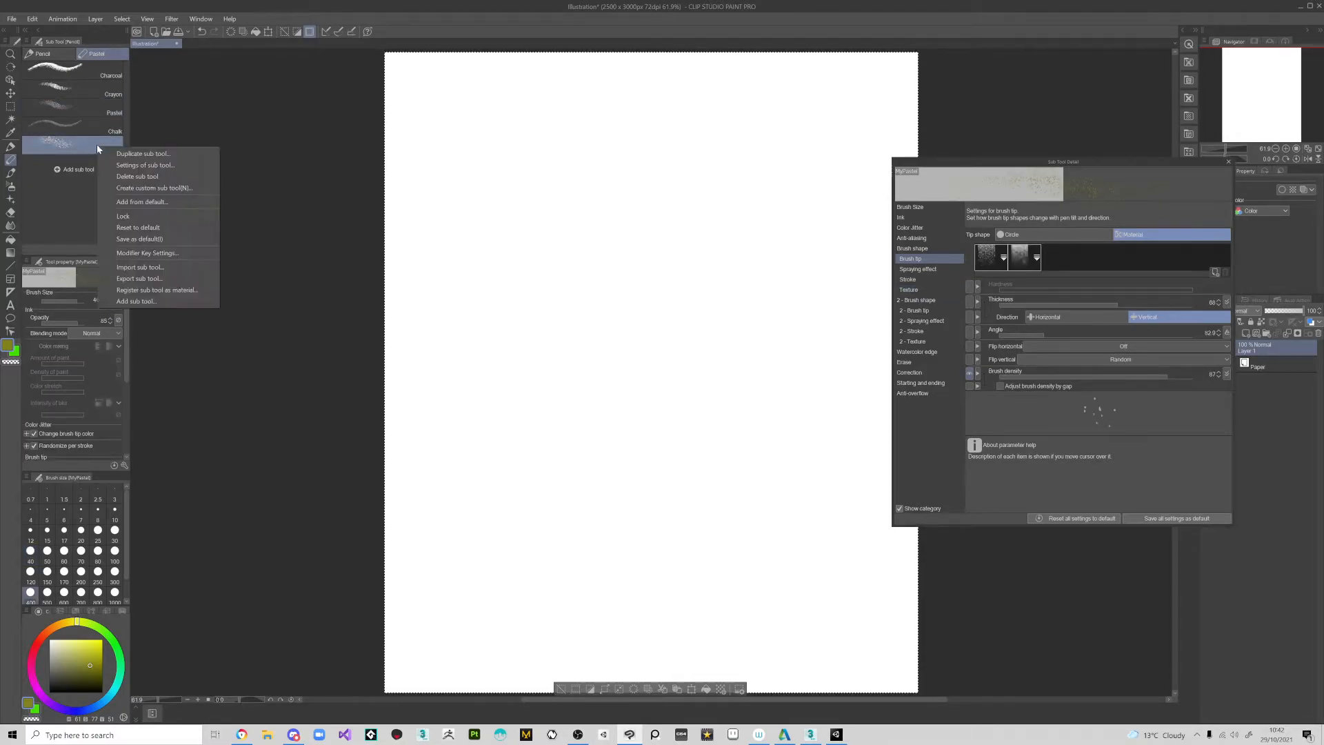
{"action": "left_click", "coordinate": [114, 154]}
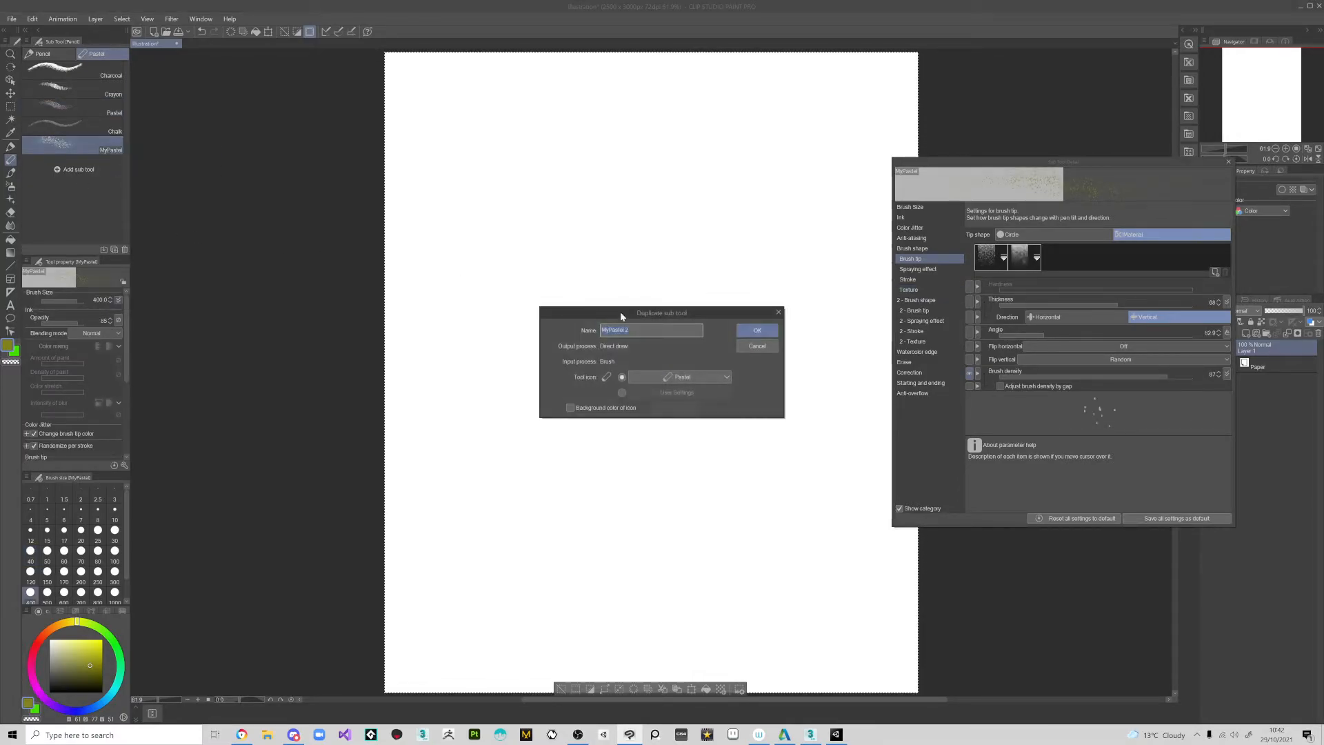
{"action": "left_click", "coordinate": [756, 330]}
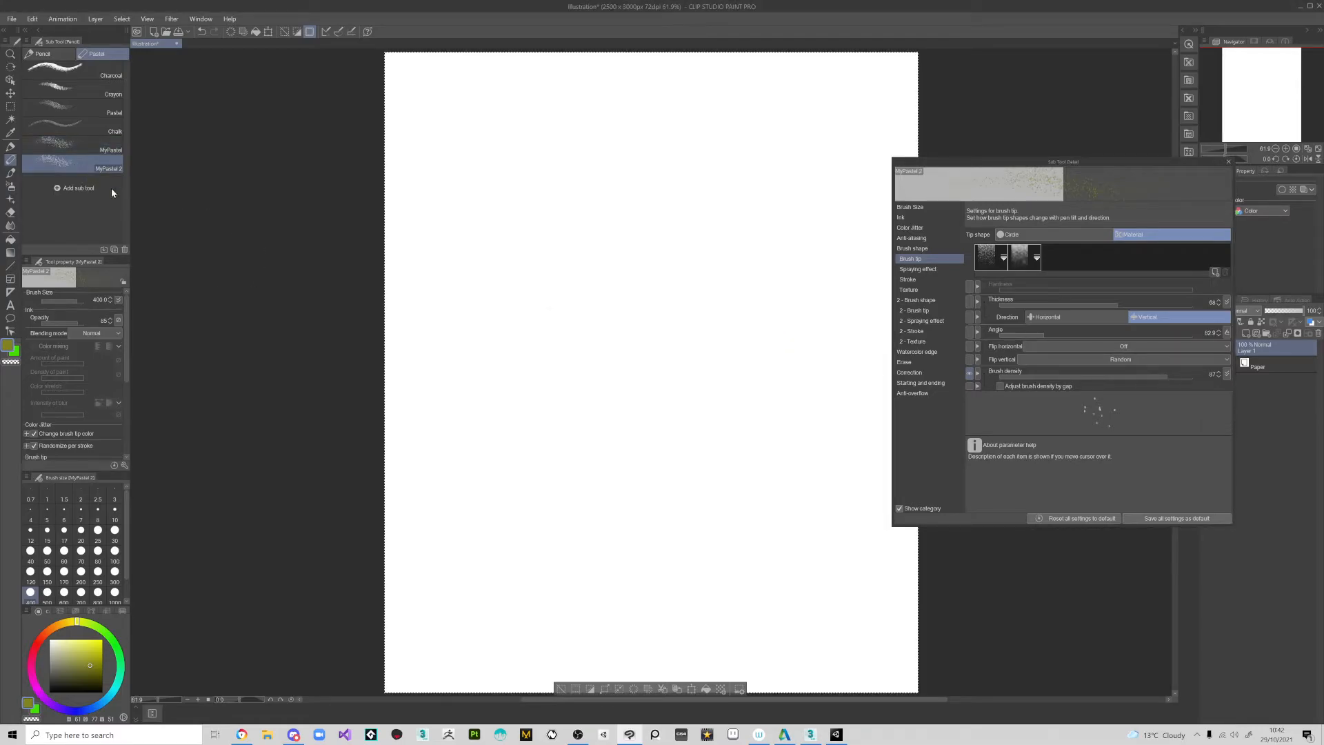
- Delete the second brush tip shape from MyPastel 2
{"action": "left_click", "coordinate": [1026, 258]}
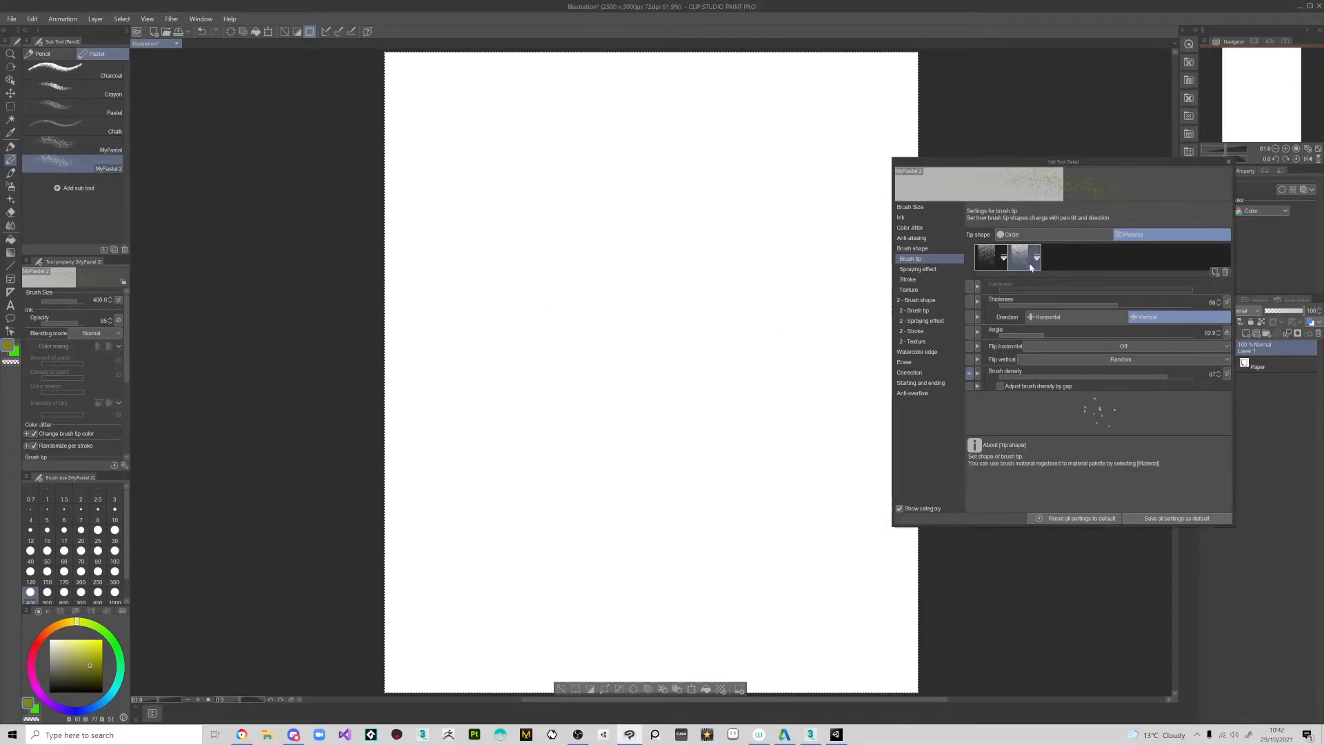
{"action": "left_click", "coordinate": [1226, 273]}
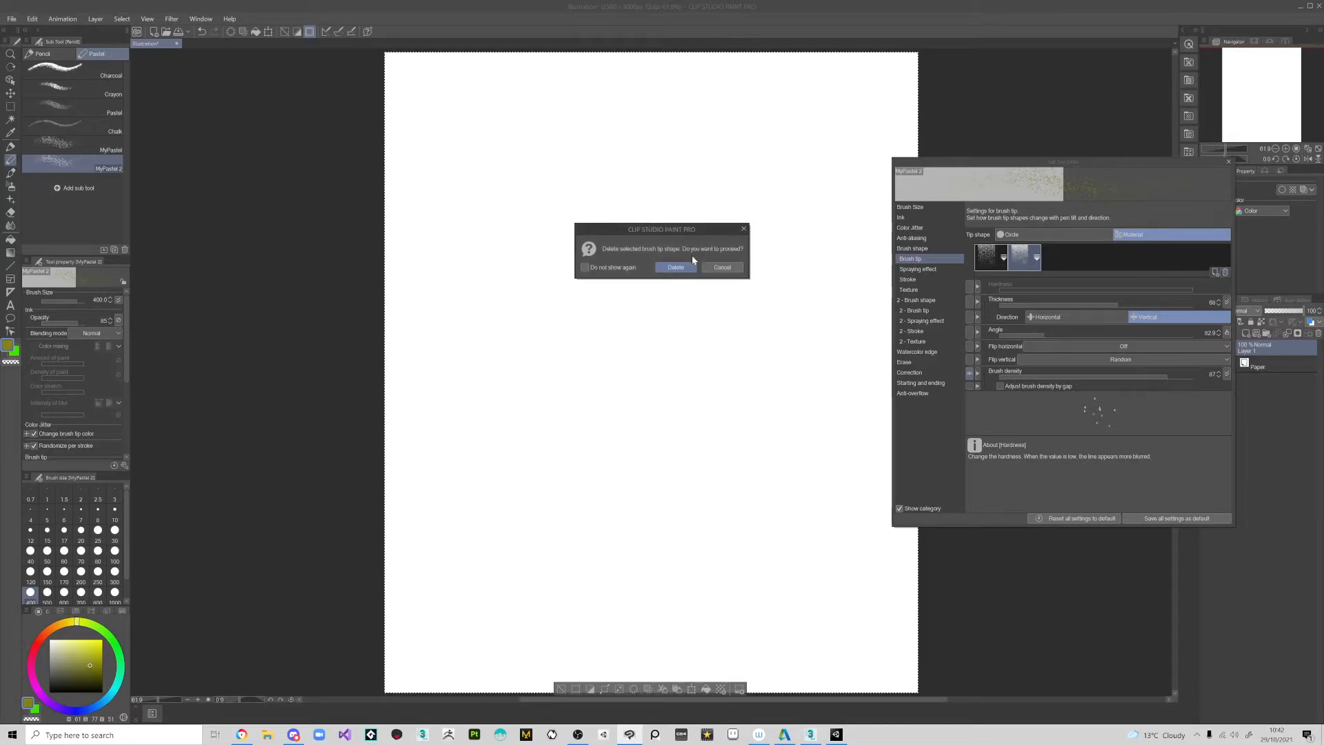
{"action": "left_click", "coordinate": [676, 267]}
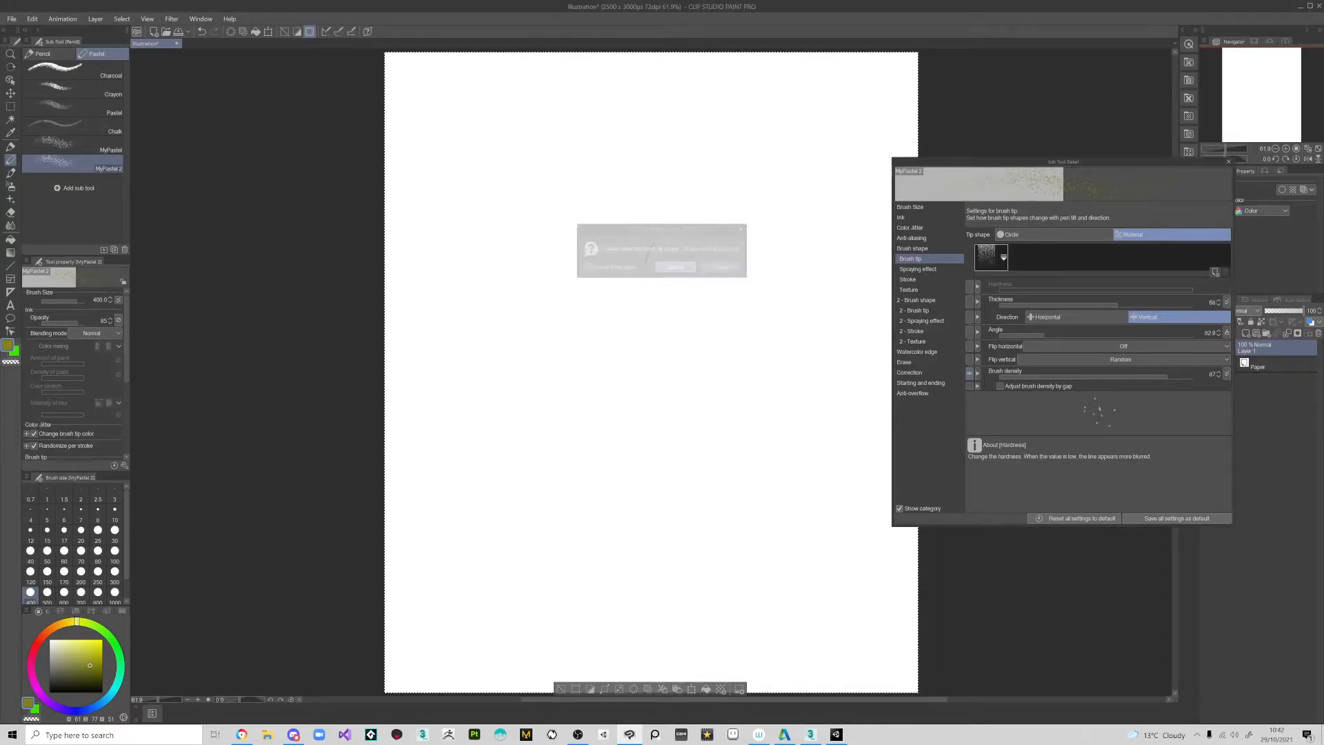
- Compare the Ink settings of MyPastel 2 and Pastel, and check Pastel's Color Jitter settings
{"action": "left_click", "coordinate": [910, 218]}
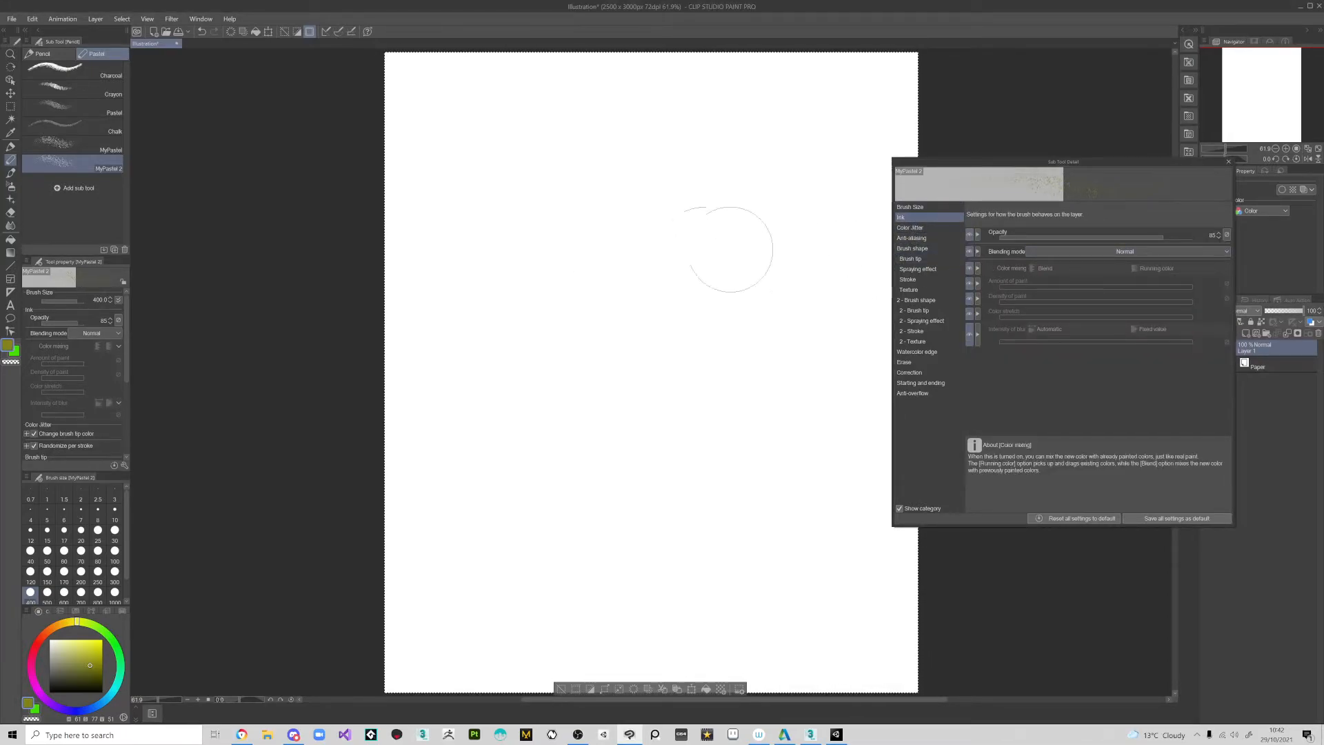
{"action": "left_click", "coordinate": [77, 116]}
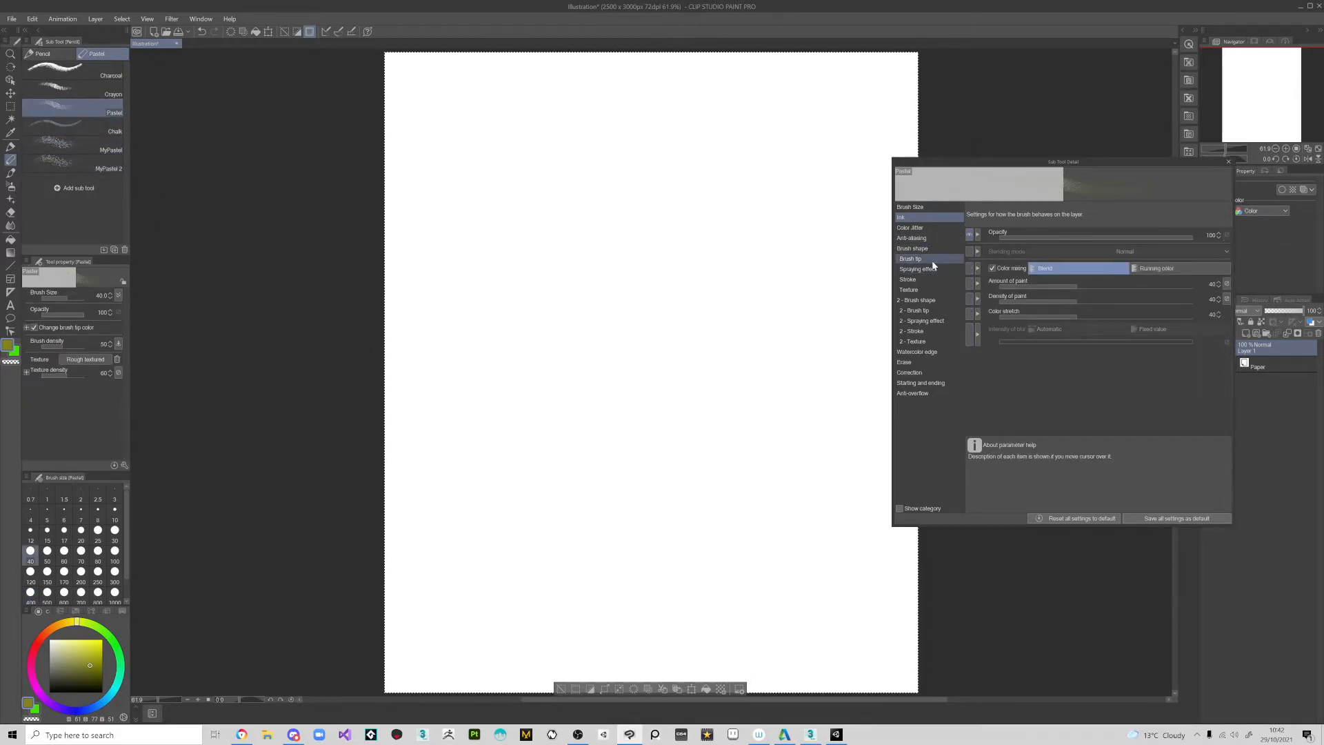
{"action": "left_click", "coordinate": [910, 227]}
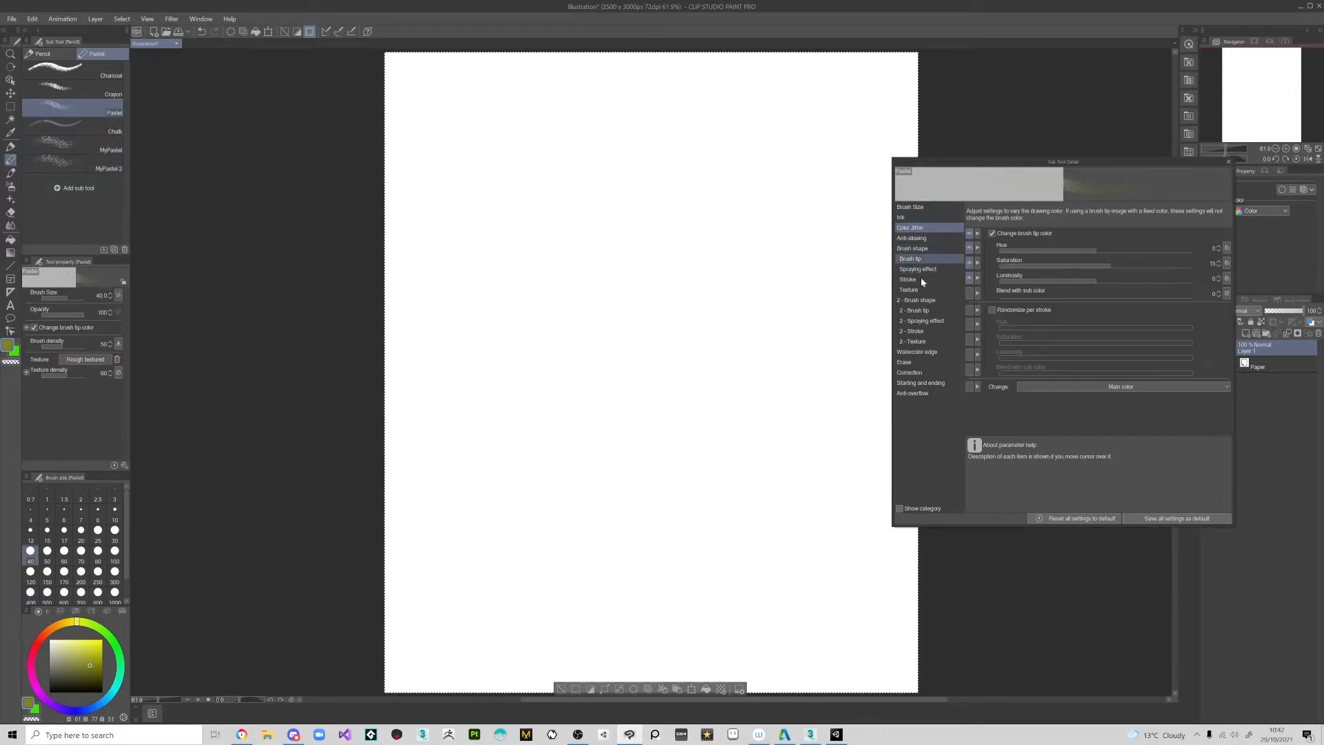
- Review Pastel's remaining settings: Anti-overflow, Starting and ending, Correction, Erase, Watercolor edge, second brush shape and Texture
{"action": "left_click", "coordinate": [923, 395]}
{"action": "left_click", "coordinate": [923, 384]}
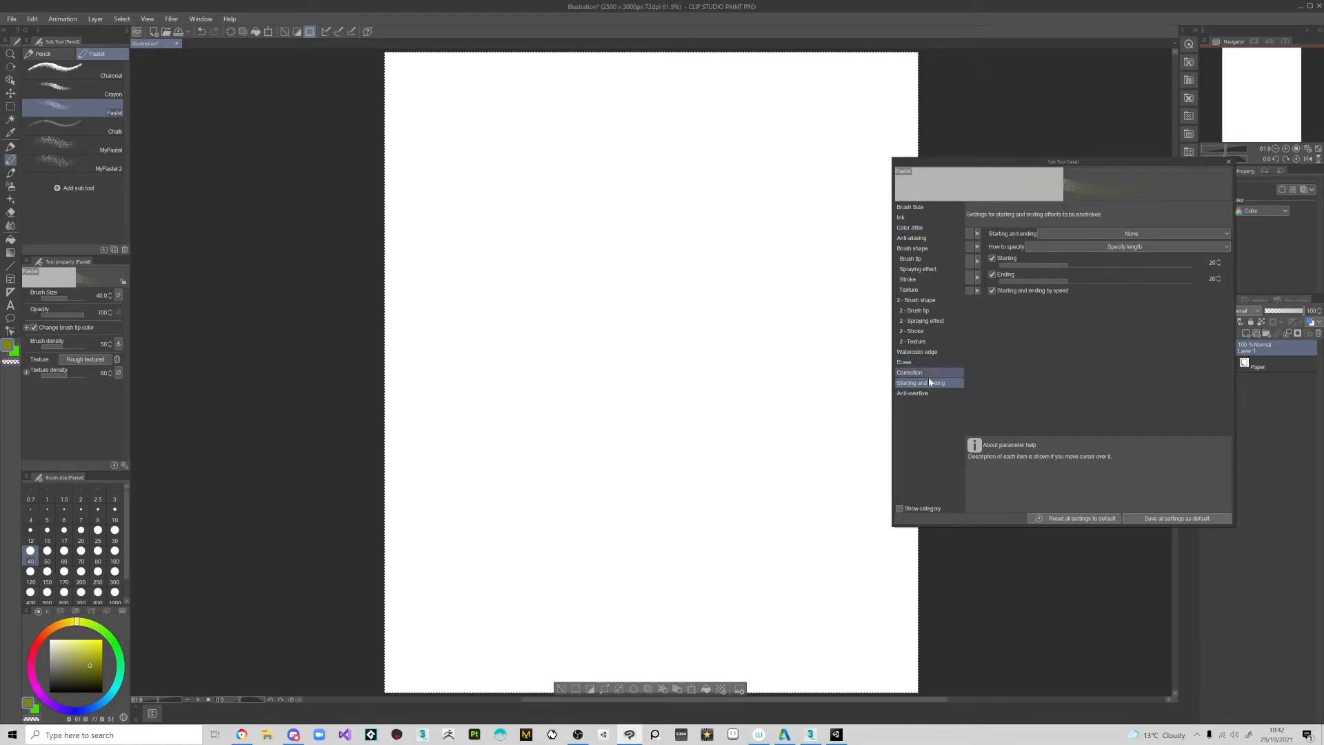
{"action": "left_click", "coordinate": [927, 373]}
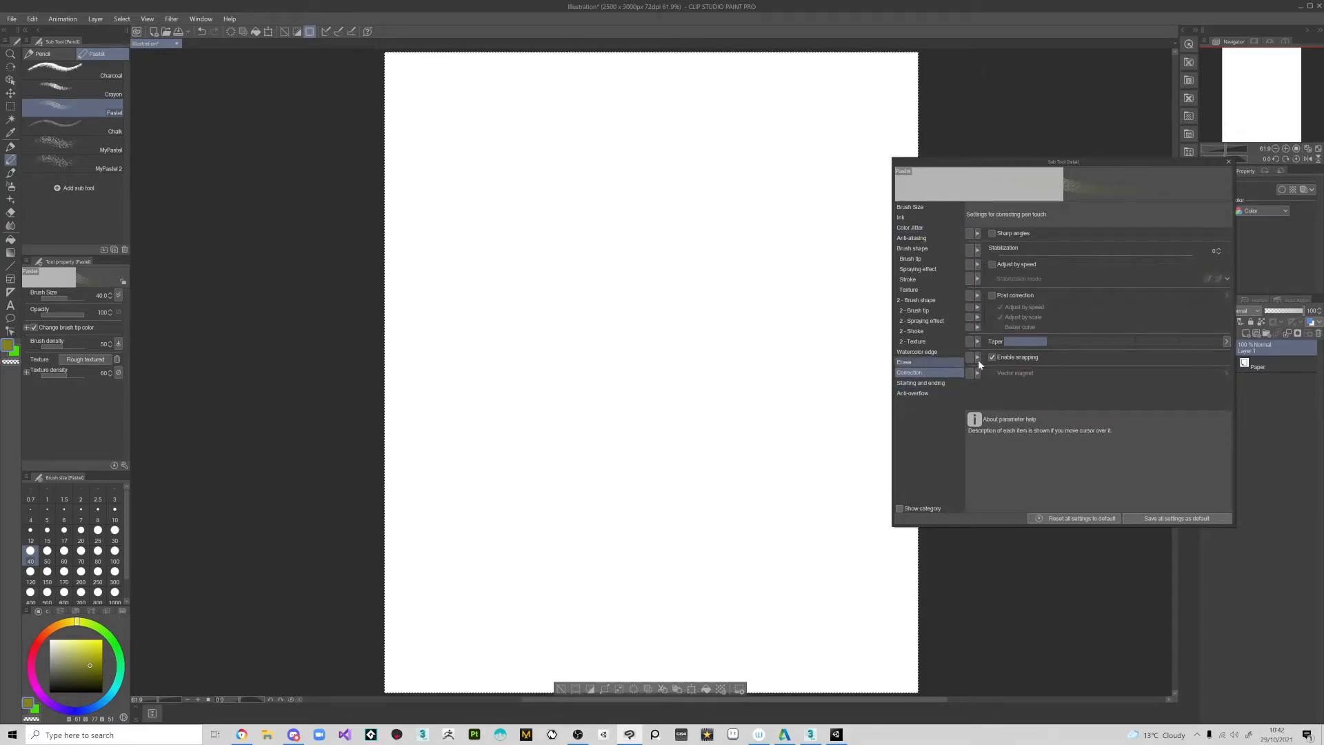
{"action": "left_click", "coordinate": [927, 362]}
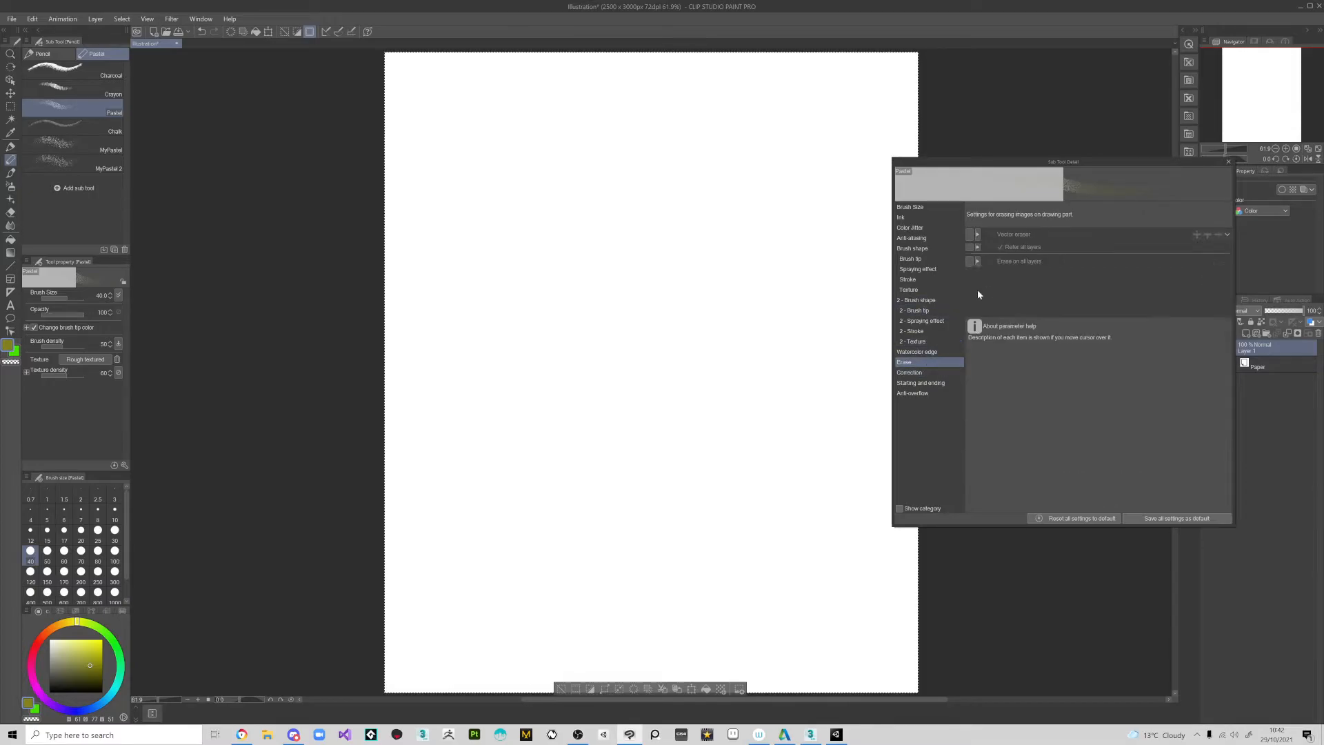
{"action": "left_click", "coordinate": [927, 352]}
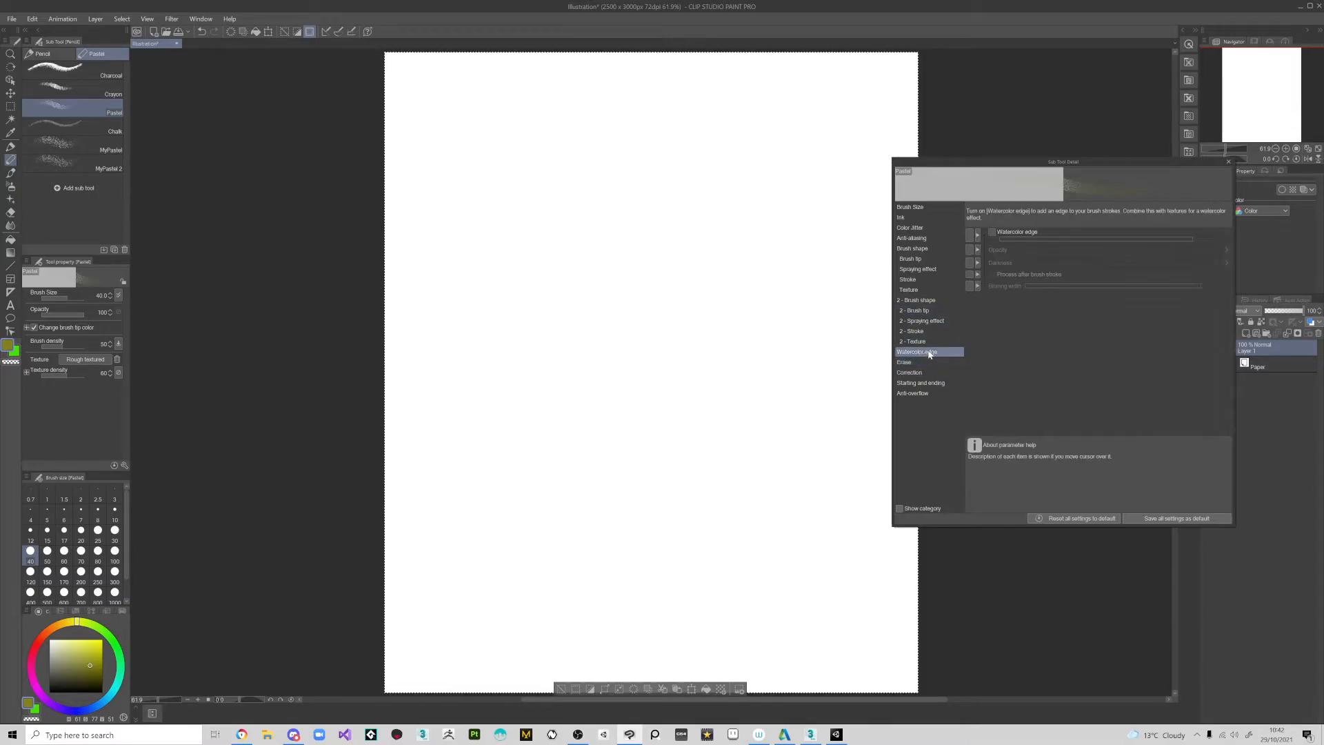
{"action": "left_click", "coordinate": [919, 342]}
{"action": "left_click", "coordinate": [920, 300]}
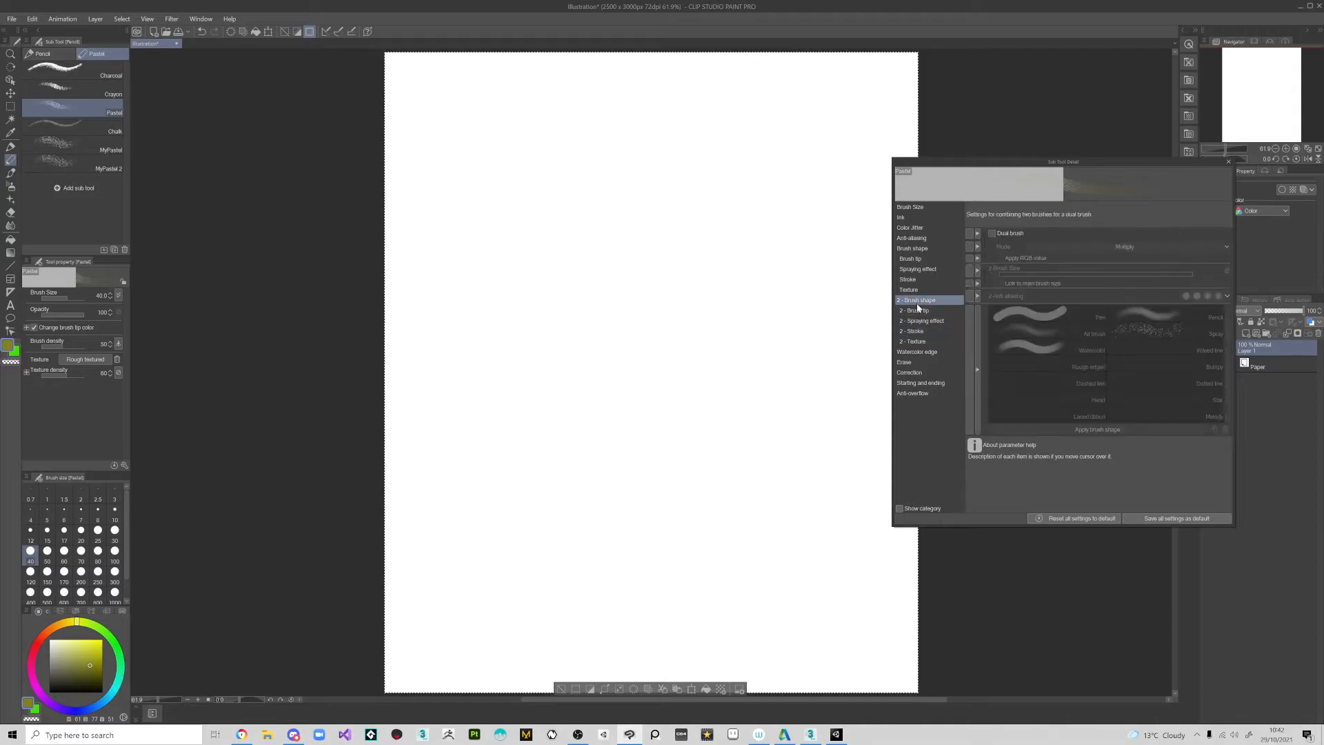
{"action": "left_click", "coordinate": [917, 289]}
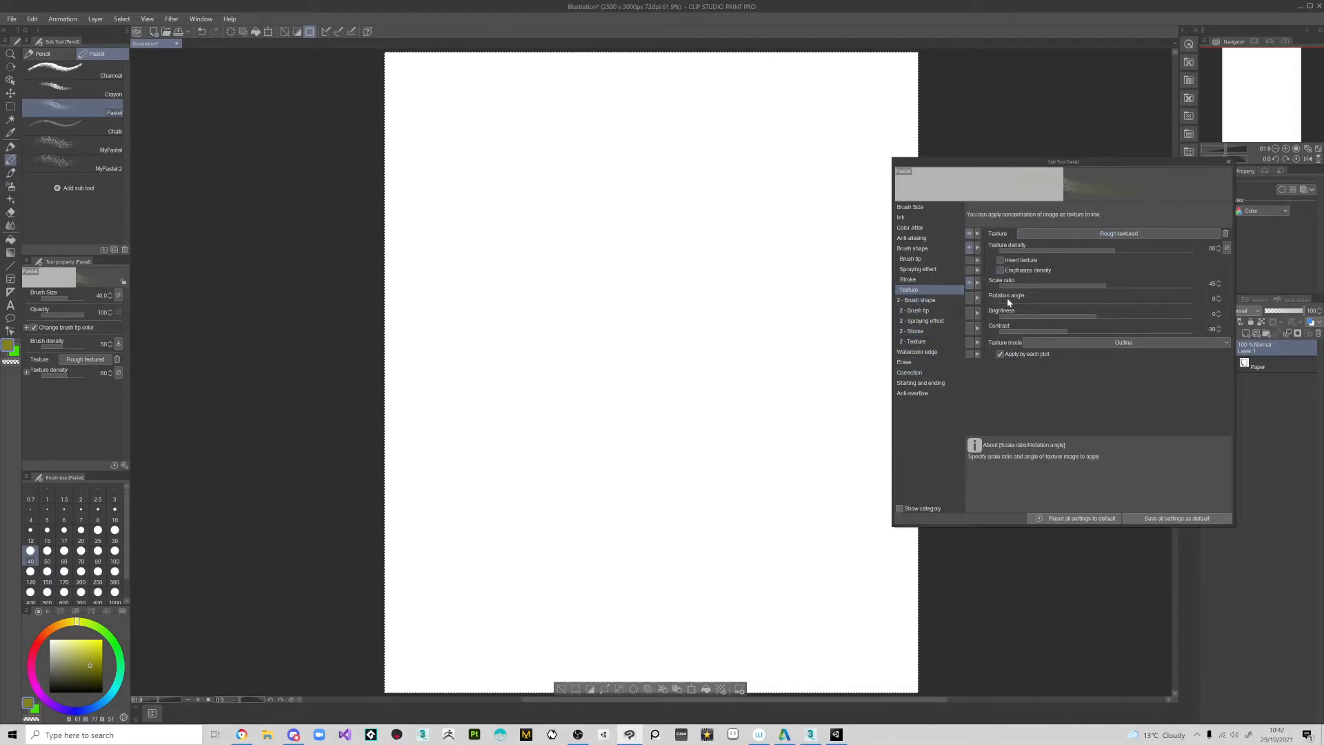
- Turn Invert texture and Emphasize density off and back on in MyPastel's Texture settings to compare the brush preview
{"action": "left_click", "coordinate": [73, 151]}
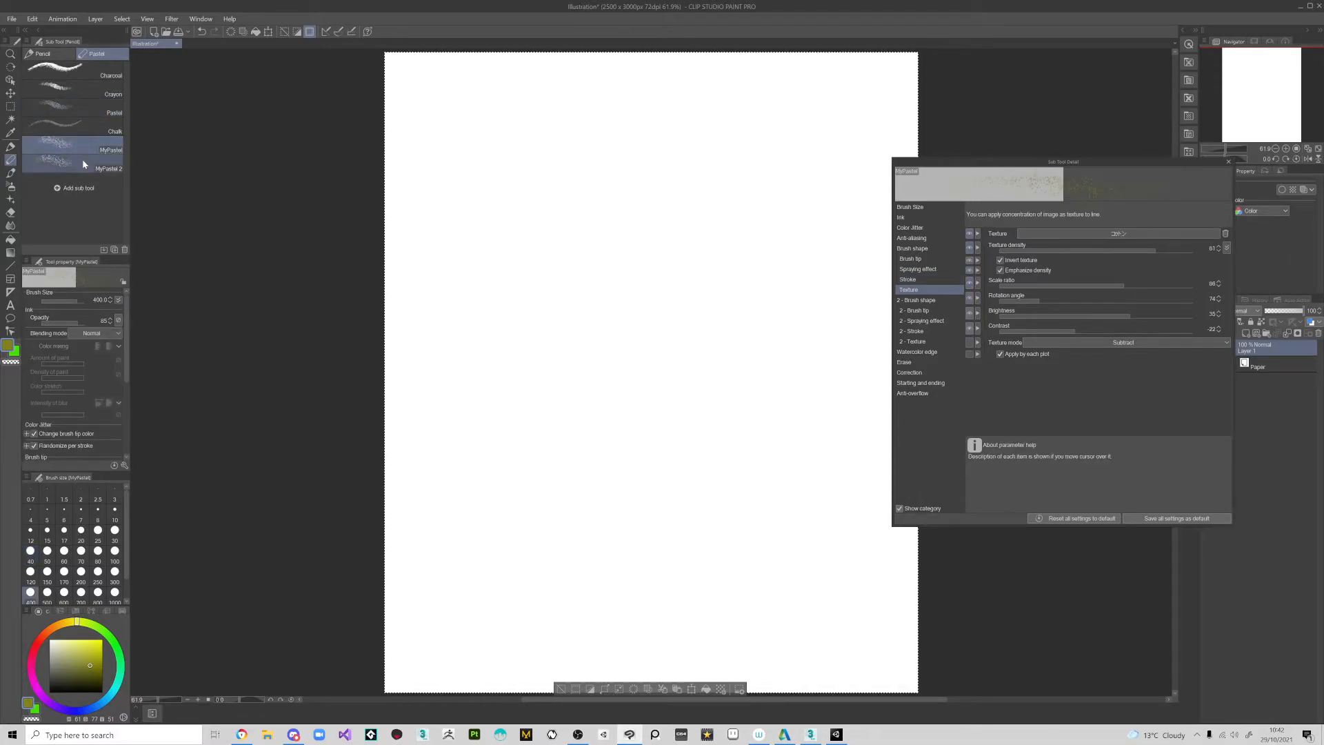
{"action": "left_click", "coordinate": [1000, 261]}
{"action": "left_click", "coordinate": [999, 269]}
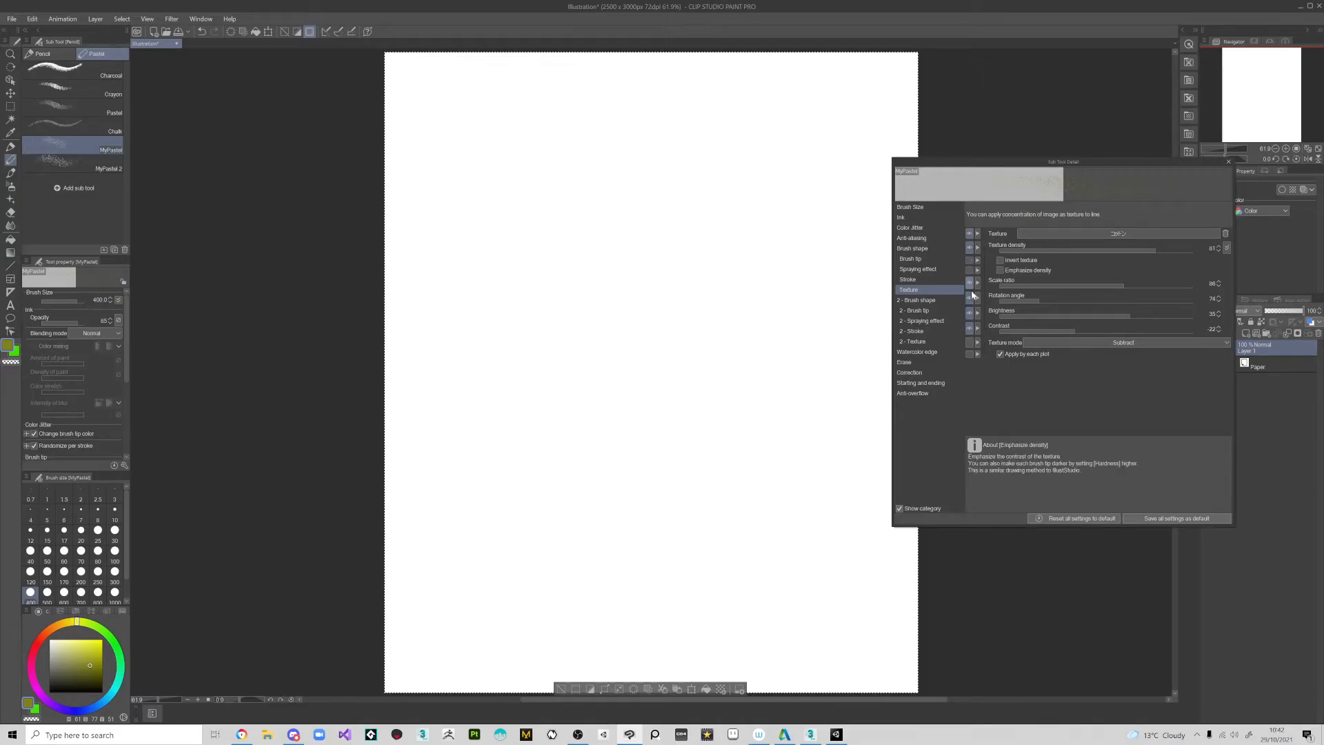
{"action": "left_click", "coordinate": [1000, 260]}
{"action": "left_click", "coordinate": [1000, 270]}
- Compare the Stroke settings of the MyPastel, Pastel, MyPastel 2 and Chalk brushes
{"action": "left_click", "coordinate": [924, 279]}
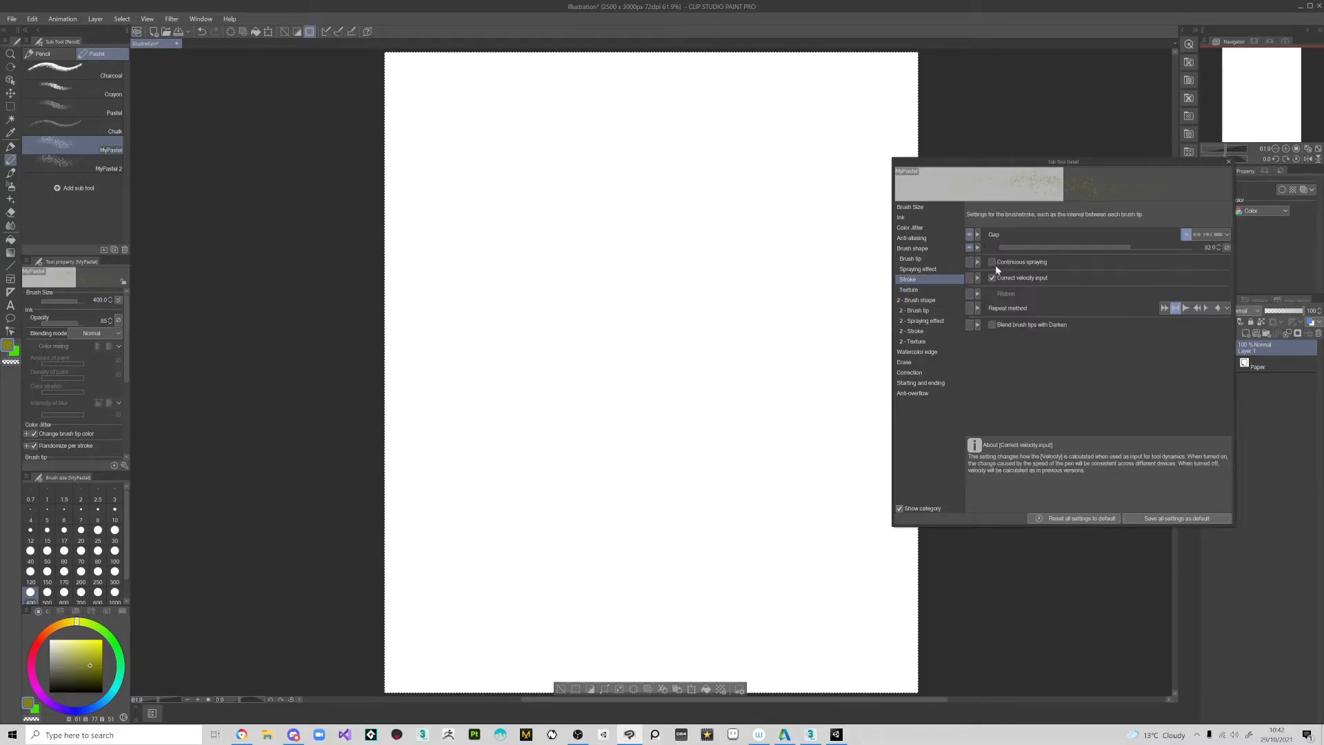
{"action": "left_click", "coordinate": [90, 110]}
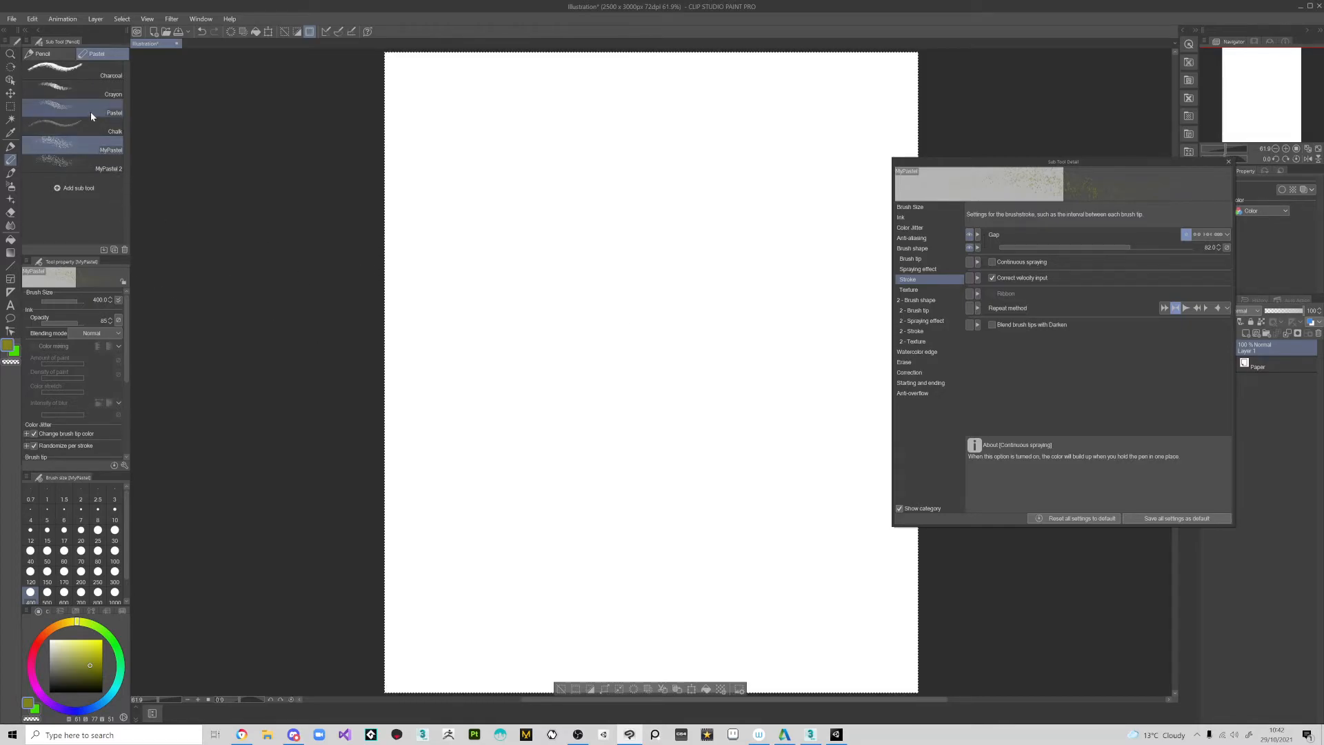
{"action": "left_click", "coordinate": [89, 155]}
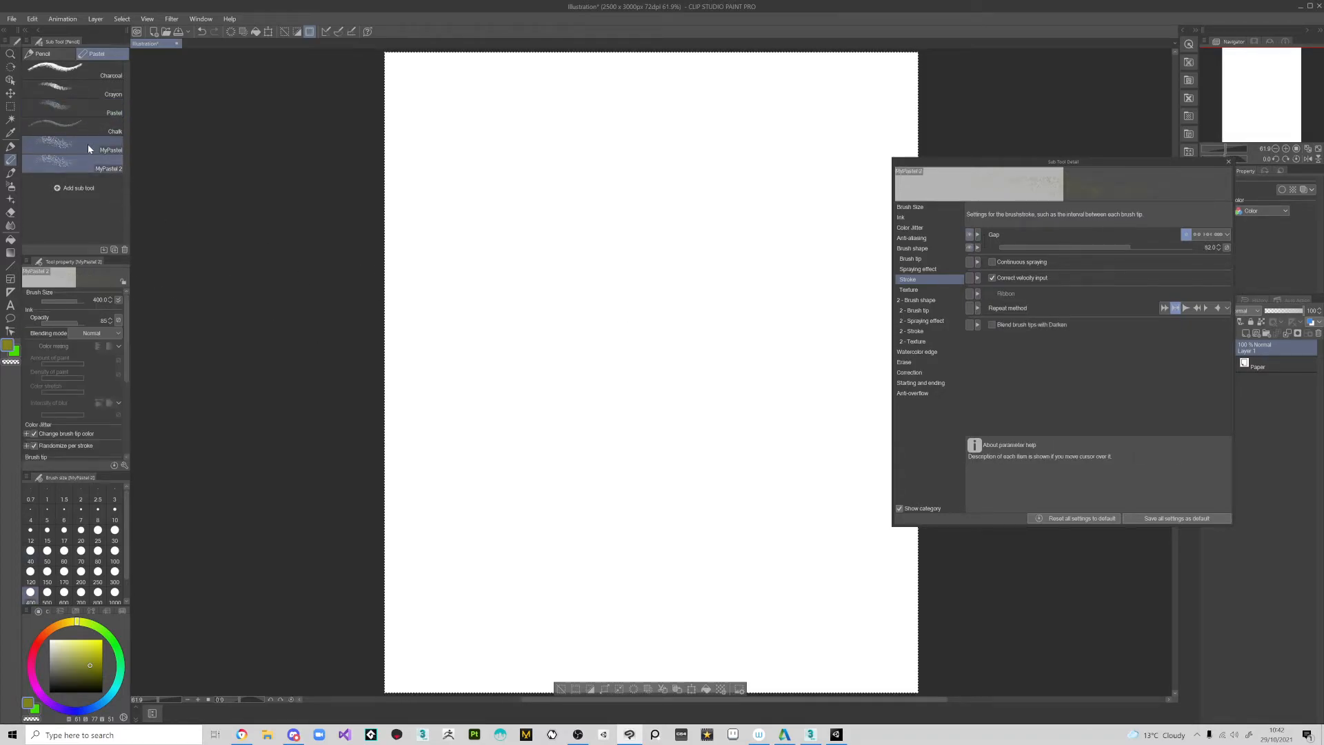
{"action": "left_click", "coordinate": [84, 129]}
{"action": "left_click", "coordinate": [86, 146]}
{"action": "left_click", "coordinate": [85, 124]}
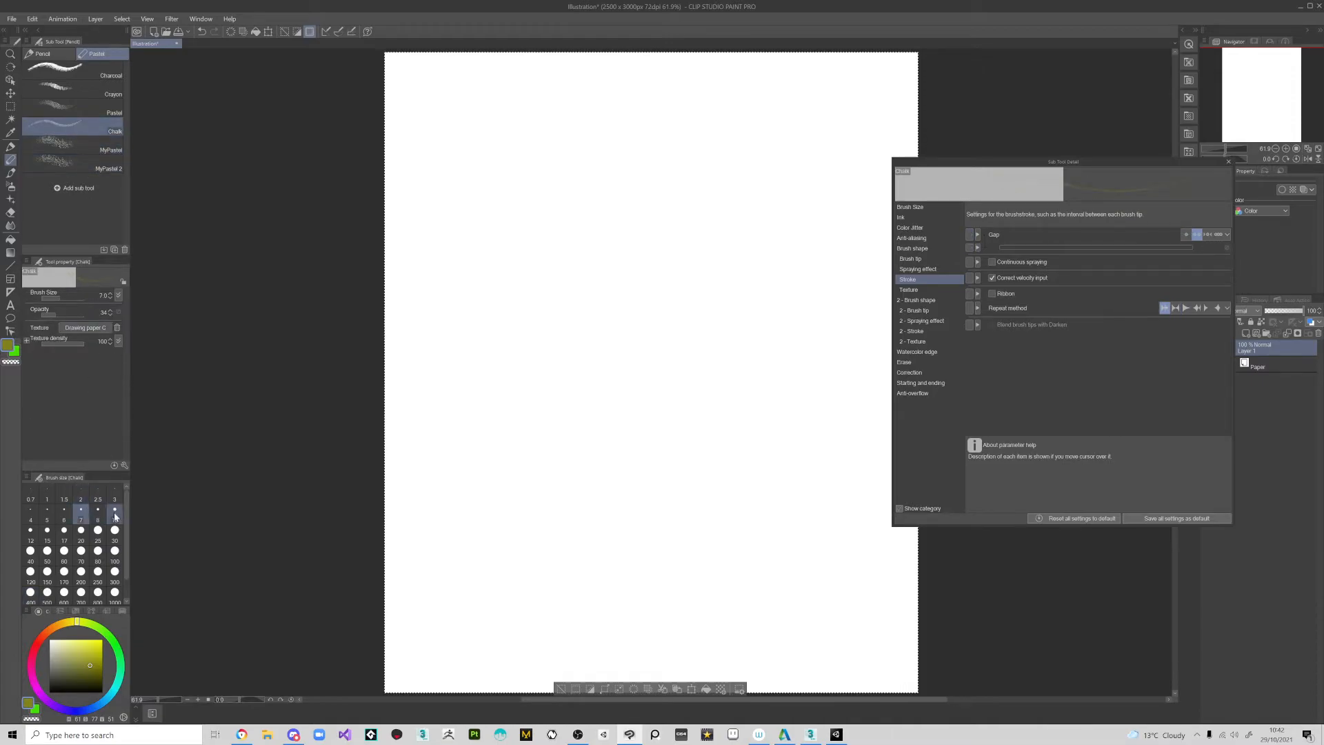
{"action": "left_click_drag", "start_coordinate": [129, 515], "coordinate": [131, 535]}
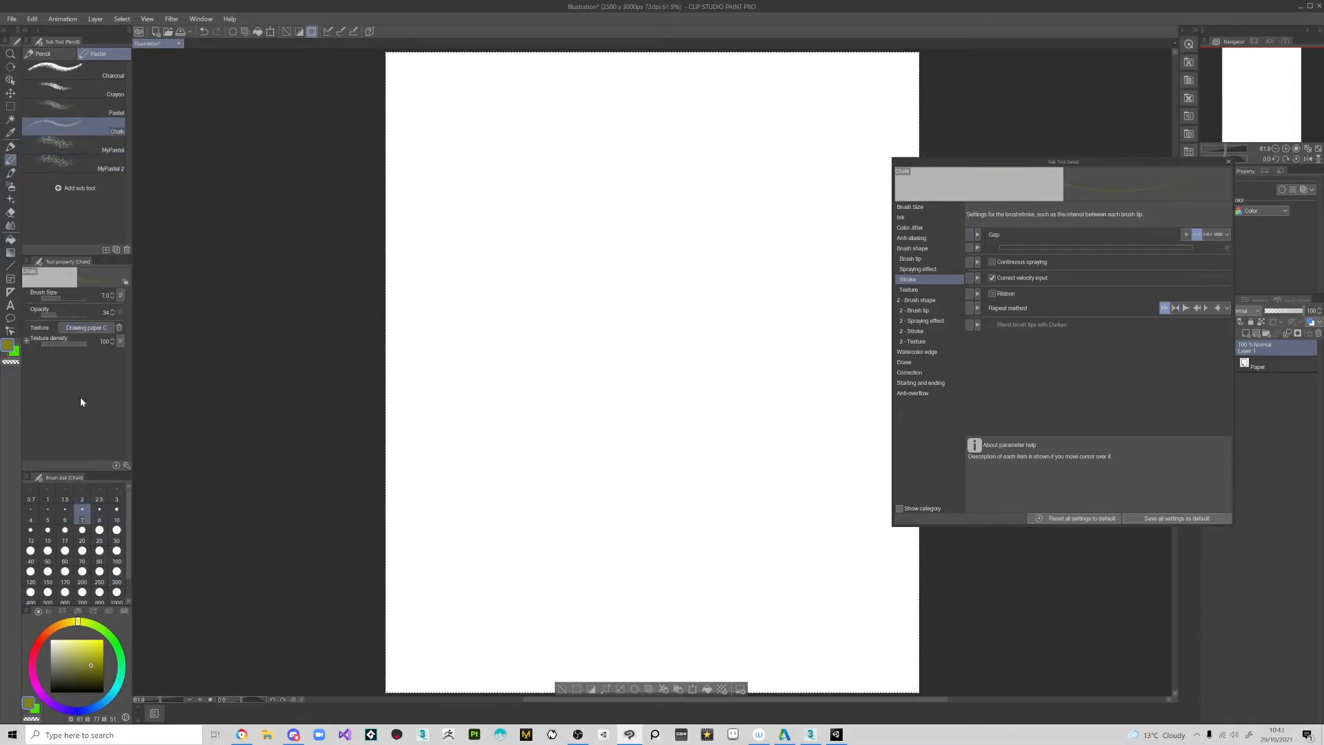
{"action": "left_click", "coordinate": [68, 158]}
{"action": "left_click", "coordinate": [65, 131]}
{"action": "left_click", "coordinate": [69, 159]}
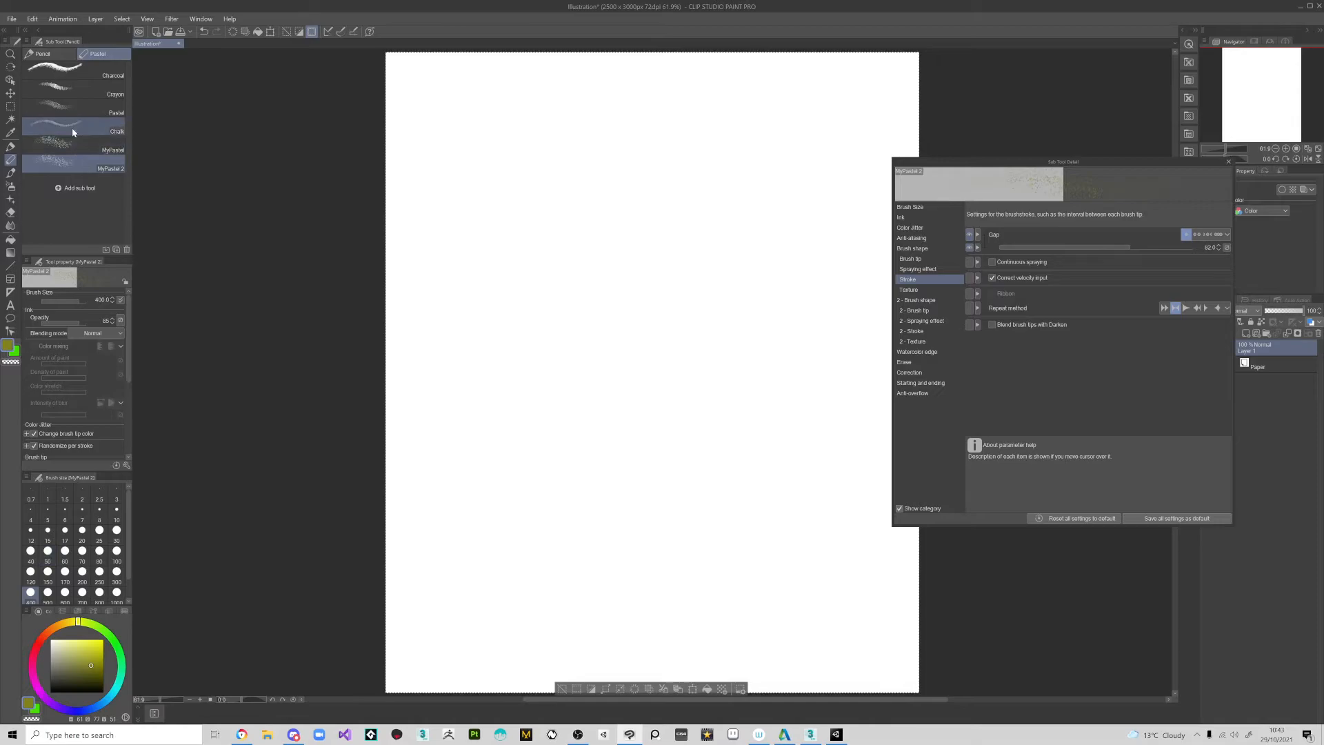
{"action": "left_click", "coordinate": [73, 131]}
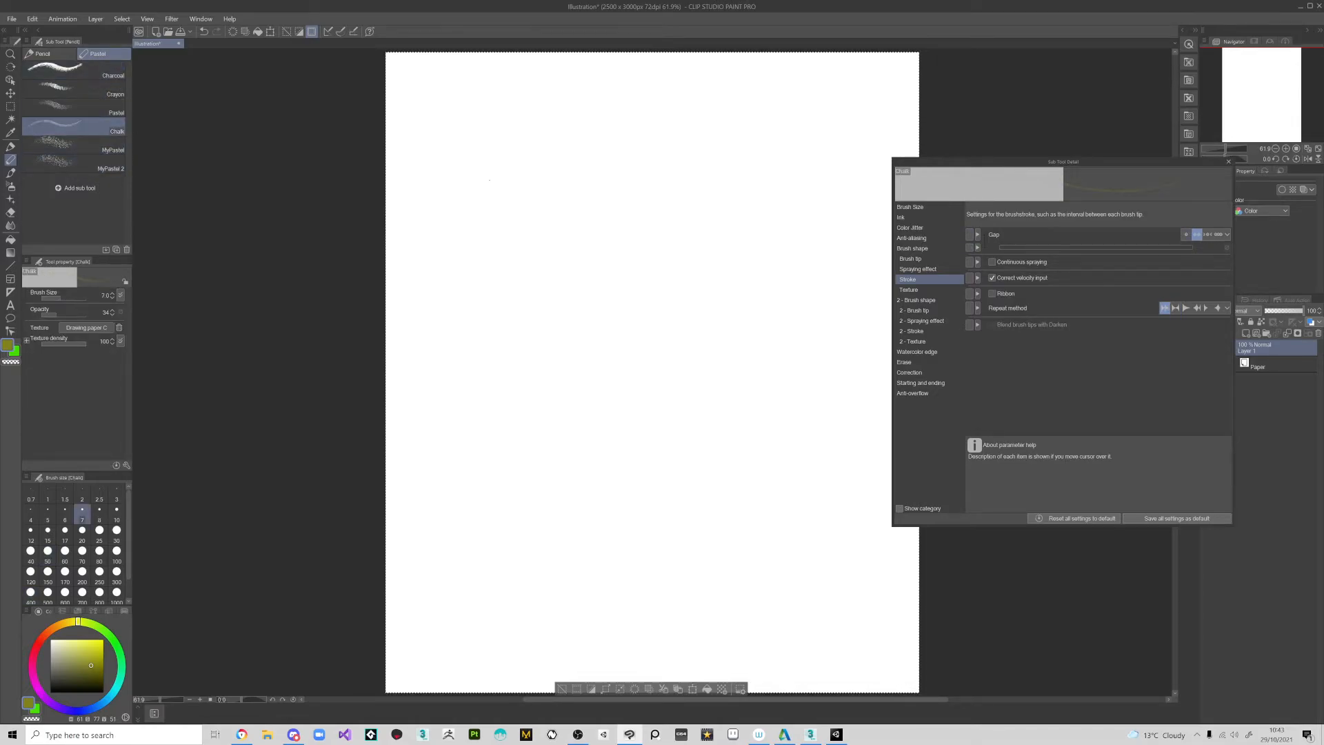
- Paint olive test strokes with MyPastel at brush sizes 400 and 170, and clear them from the layer
{"action": "left_click", "coordinate": [60, 147]}
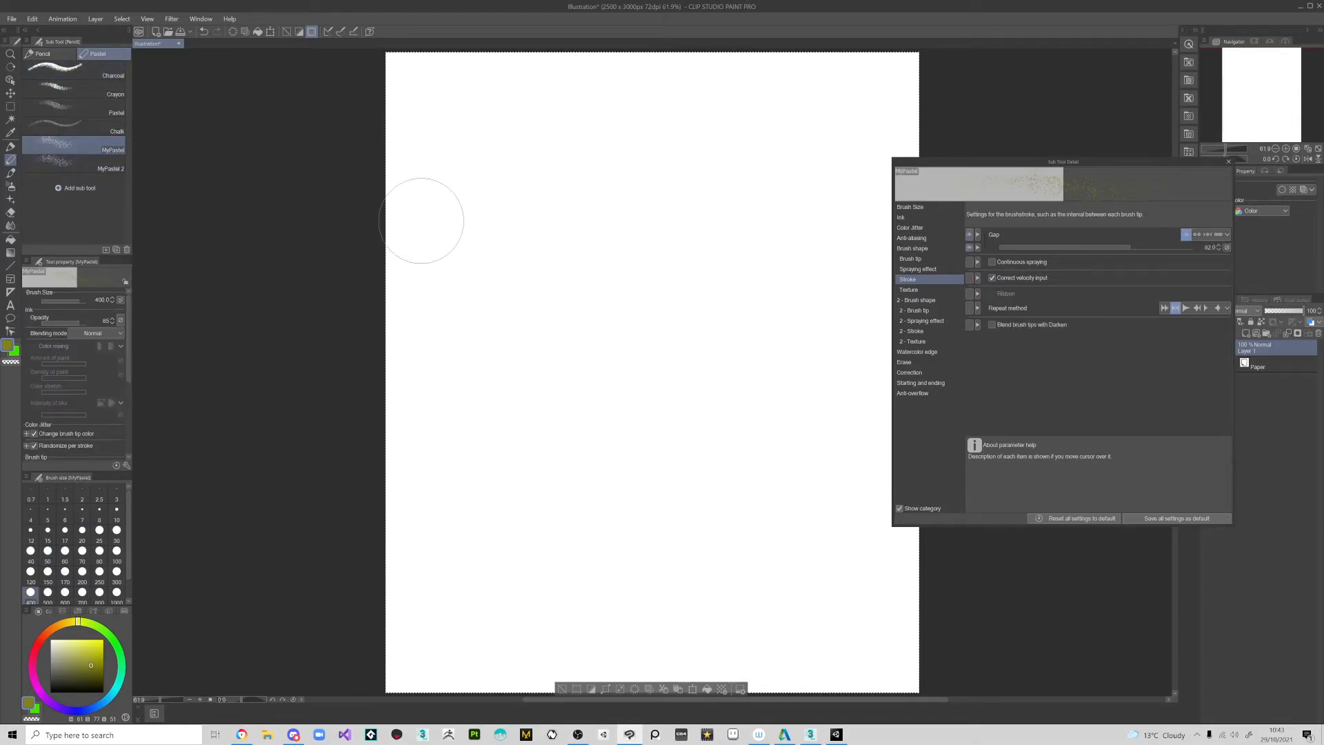
{"action": "mouse_move", "coordinate": [579, 201]}
{"action": "left_mouse_down"}
{"action": "mouse_move", "coordinate": [654, 330]}
{"action": "mouse_move", "coordinate": [597, 455]}
{"action": "left_mouse_up"}
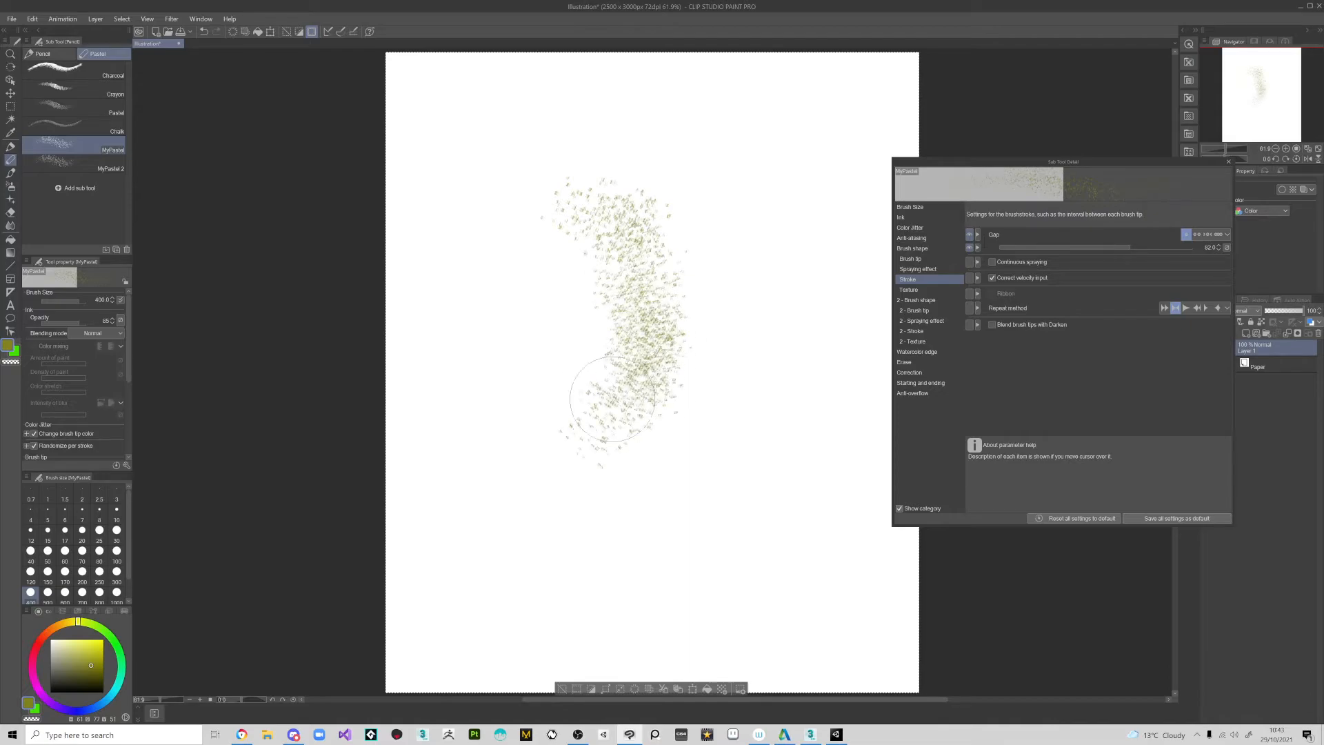
{"action": "key", "text": "bracketleft"}
{"action": "key", "text": "bracketleft"}
{"action": "key", "text": "bracketleft"}
{"action": "key", "text": "bracketleft"}
{"action": "mouse_move", "coordinate": [617, 258]}
{"action": "left_mouse_down"}
{"action": "mouse_move", "coordinate": [626, 331]}
{"action": "mouse_move", "coordinate": [534, 479]}
{"action": "mouse_move", "coordinate": [536, 511]}
{"action": "left_mouse_up"}
{"action": "mouse_move", "coordinate": [558, 586]}
{"action": "left_mouse_down"}
{"action": "mouse_move", "coordinate": [496, 431]}
{"action": "mouse_move", "coordinate": [487, 318]}
{"action": "mouse_move", "coordinate": [495, 336]}
{"action": "mouse_move", "coordinate": [512, 181]}
{"action": "mouse_move", "coordinate": [548, 557]}
{"action": "left_mouse_up"}
{"action": "mouse_move", "coordinate": [547, 557]}
{"action": "left_mouse_down"}
{"action": "mouse_move", "coordinate": [517, 386]}
{"action": "mouse_move", "coordinate": [543, 500]}
{"action": "left_mouse_up"}
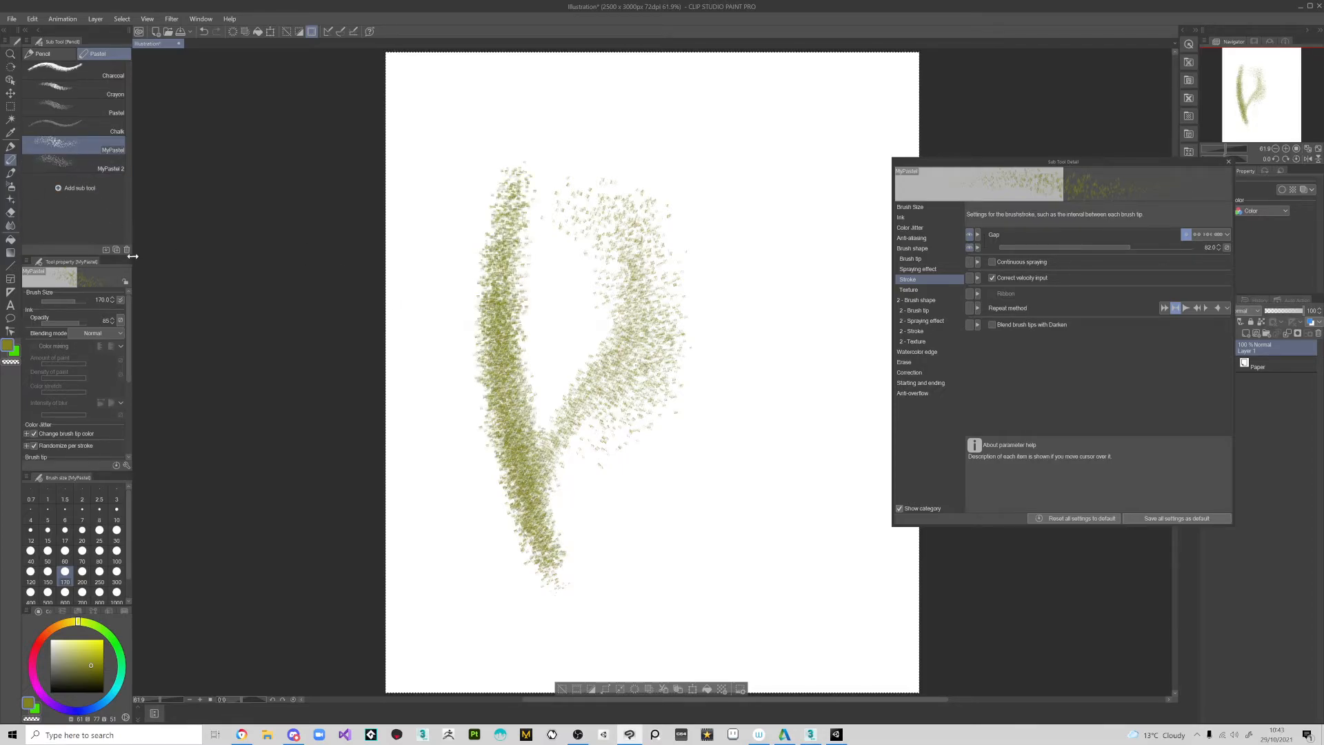
{"action": "mouse_move", "coordinate": [689, 345]}
{"action": "left_mouse_down"}
{"action": "mouse_move", "coordinate": [703, 251]}
{"action": "mouse_move", "coordinate": [734, 324]}
{"action": "mouse_move", "coordinate": [674, 448]}
{"action": "mouse_move", "coordinate": [717, 460]}
{"action": "left_mouse_up"}
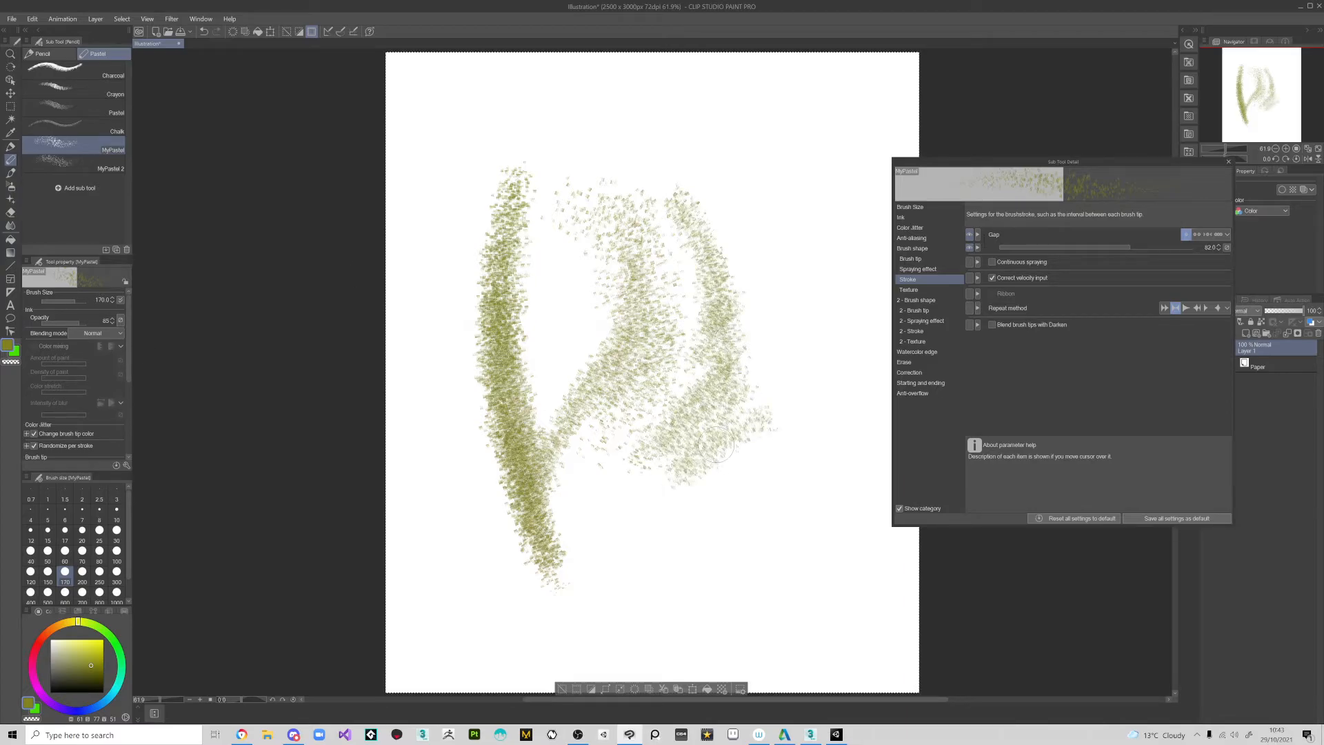
{"action": "key", "text": "Delete"}
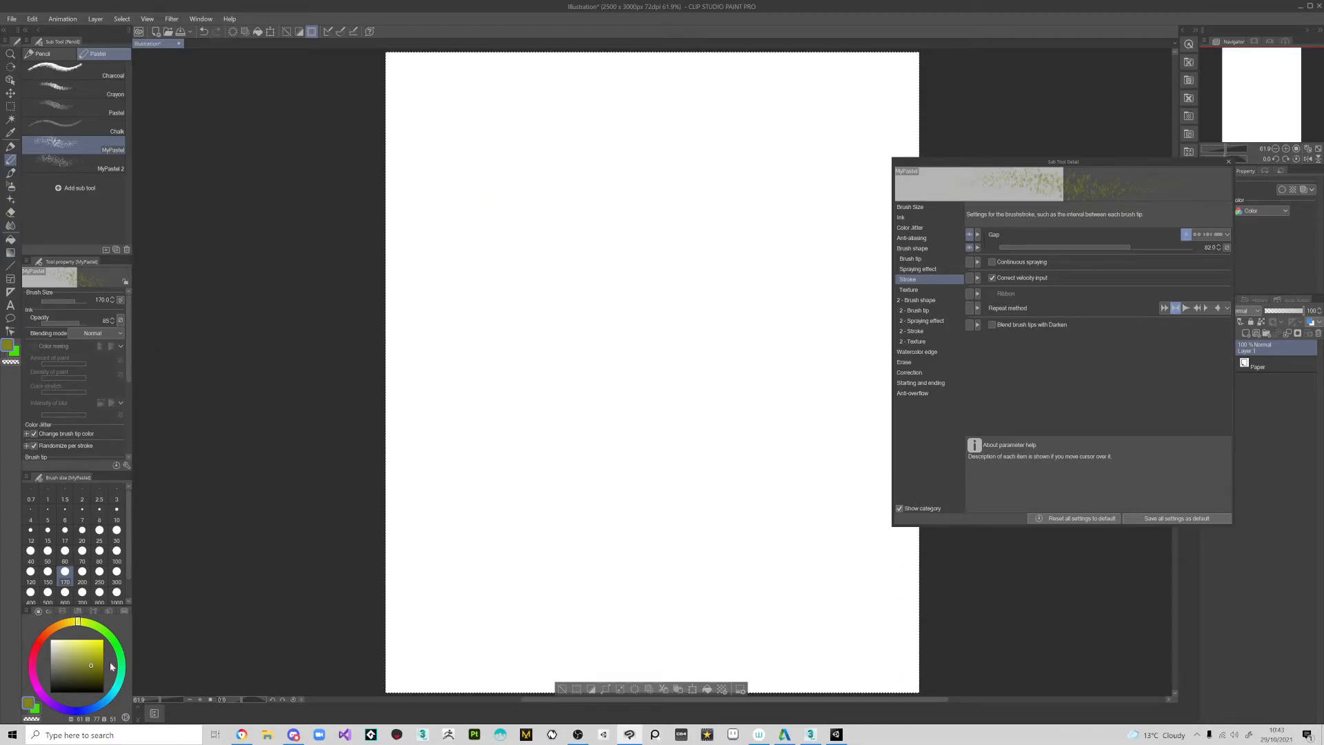
- Close the brush settings and draw a long near-black curve down the canvas with MyPastel at brush size 20
{"action": "left_click", "coordinate": [57, 681]}
{"action": "key", "text": "bracketleft"}
{"action": "key", "text": "bracketleft"}
{"action": "key", "text": "bracketleft"}
{"action": "key", "text": "bracketleft"}
{"action": "key", "text": "bracketleft"}
{"action": "key", "text": "bracketleft"}
{"action": "key", "text": "bracketleft"}
{"action": "key", "text": "bracketleft"}
{"action": "key", "text": "bracketleft"}
{"action": "key", "text": "bracketleft"}
{"action": "key", "text": "bracketleft"}
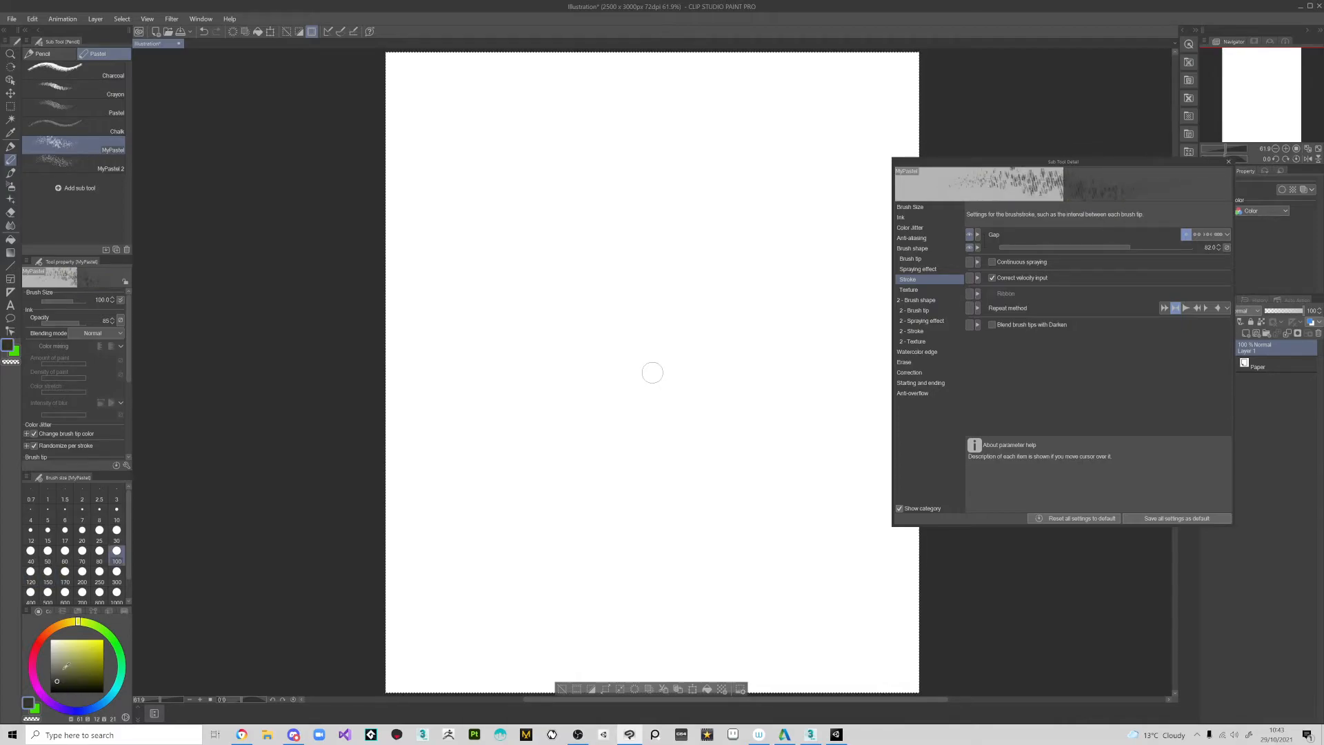
{"action": "left_click", "coordinate": [1228, 163]}
{"action": "mouse_move", "coordinate": [546, 143]}
{"action": "left_mouse_down"}
{"action": "mouse_move", "coordinate": [549, 281]}
{"action": "mouse_move", "coordinate": [571, 346]}
{"action": "left_mouse_up"}
{"action": "left_click_drag", "start_coordinate": [543, 229], "coordinate": [583, 367]}
{"action": "left_click_drag", "start_coordinate": [550, 267], "coordinate": [598, 415]}
{"action": "left_click_drag", "start_coordinate": [576, 333], "coordinate": [599, 486]}
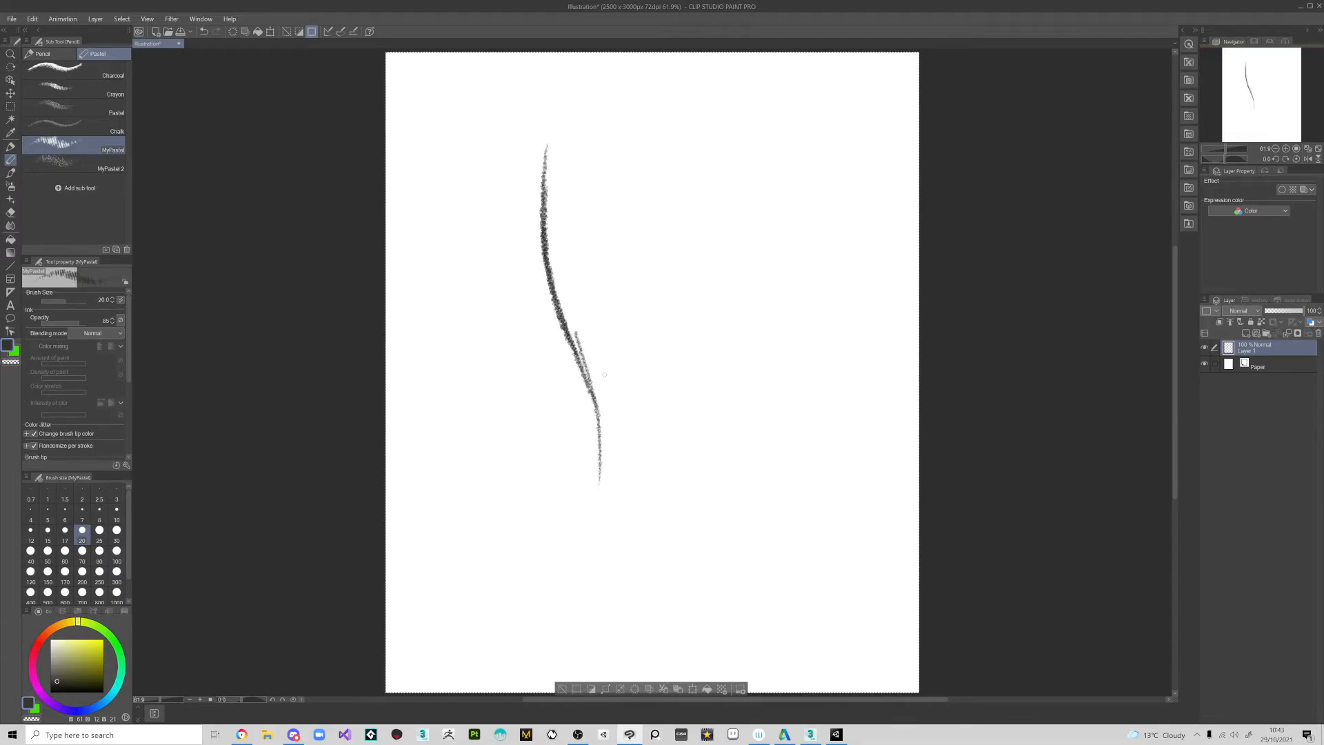
- Draw thin arched strokes and downward curves beside the long curve with MyPastel at brush size 15
{"action": "key", "text": "bracketleft"}
{"action": "key", "text": "bracketleft"}
{"action": "mouse_move", "coordinate": [578, 360]}
{"action": "left_mouse_down"}
{"action": "mouse_move", "coordinate": [571, 279]}
{"action": "mouse_move", "coordinate": [598, 240]}
{"action": "mouse_move", "coordinate": [686, 203]}
{"action": "left_mouse_up"}
{"action": "mouse_move", "coordinate": [602, 235]}
{"action": "left_mouse_down"}
{"action": "mouse_move", "coordinate": [688, 271]}
{"action": "mouse_move", "coordinate": [664, 324]}
{"action": "left_mouse_up"}
{"action": "left_click_drag", "start_coordinate": [646, 311], "coordinate": [698, 434]}
{"action": "left_click_drag", "start_coordinate": [700, 402], "coordinate": [735, 409]}
- Shade the area between the long curve and the arches with mid-grey, mostly vertical hatching strokes
{"action": "left_click", "coordinate": [57, 664]}
{"action": "mouse_move", "coordinate": [593, 304]}
{"action": "left_mouse_down"}
{"action": "mouse_move", "coordinate": [586, 379]}
{"action": "mouse_move", "coordinate": [579, 362]}
{"action": "left_mouse_up"}
{"action": "left_click_drag", "start_coordinate": [584, 272], "coordinate": [589, 359]}
{"action": "left_click_drag", "start_coordinate": [606, 303], "coordinate": [590, 359]}
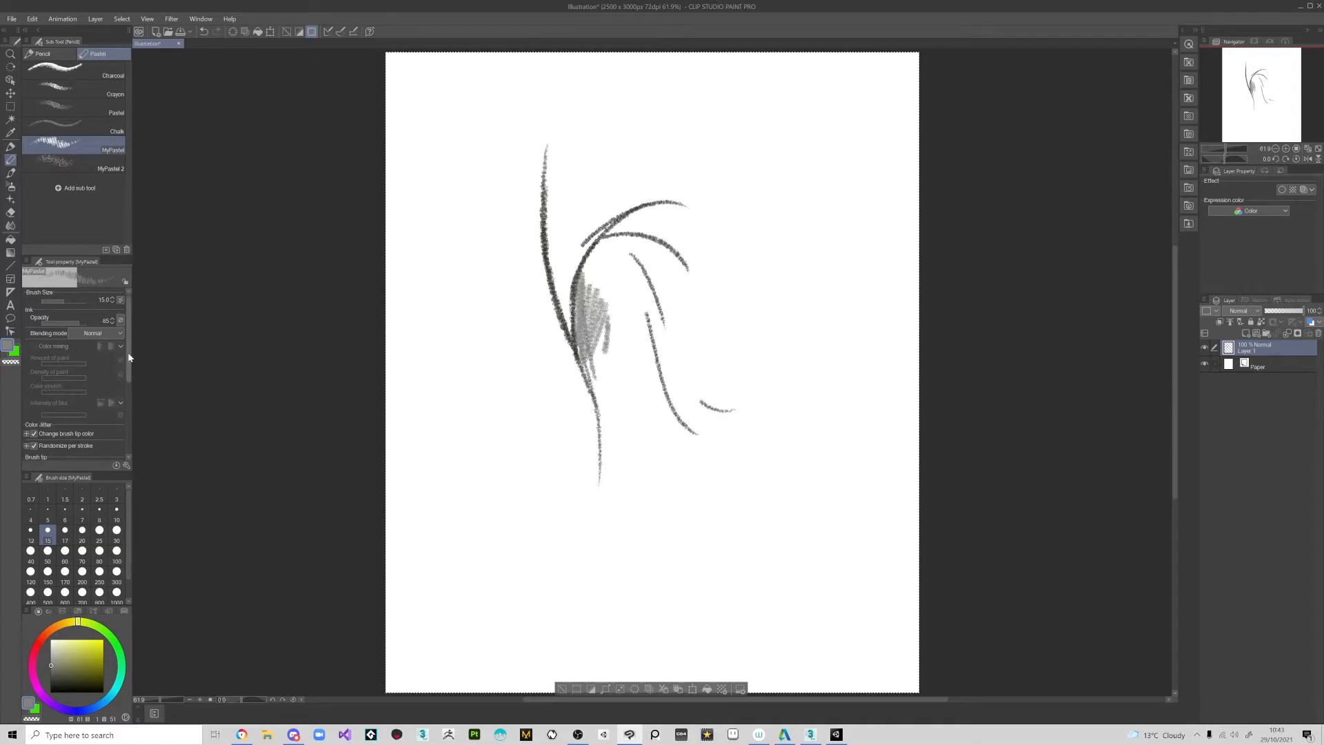
{"action": "scroll", "coordinate": [131, 383], "scroll_direction": "down", "scroll_amount": 2}
{"action": "scroll", "coordinate": [131, 418], "scroll_direction": "down", "scroll_amount": 2}
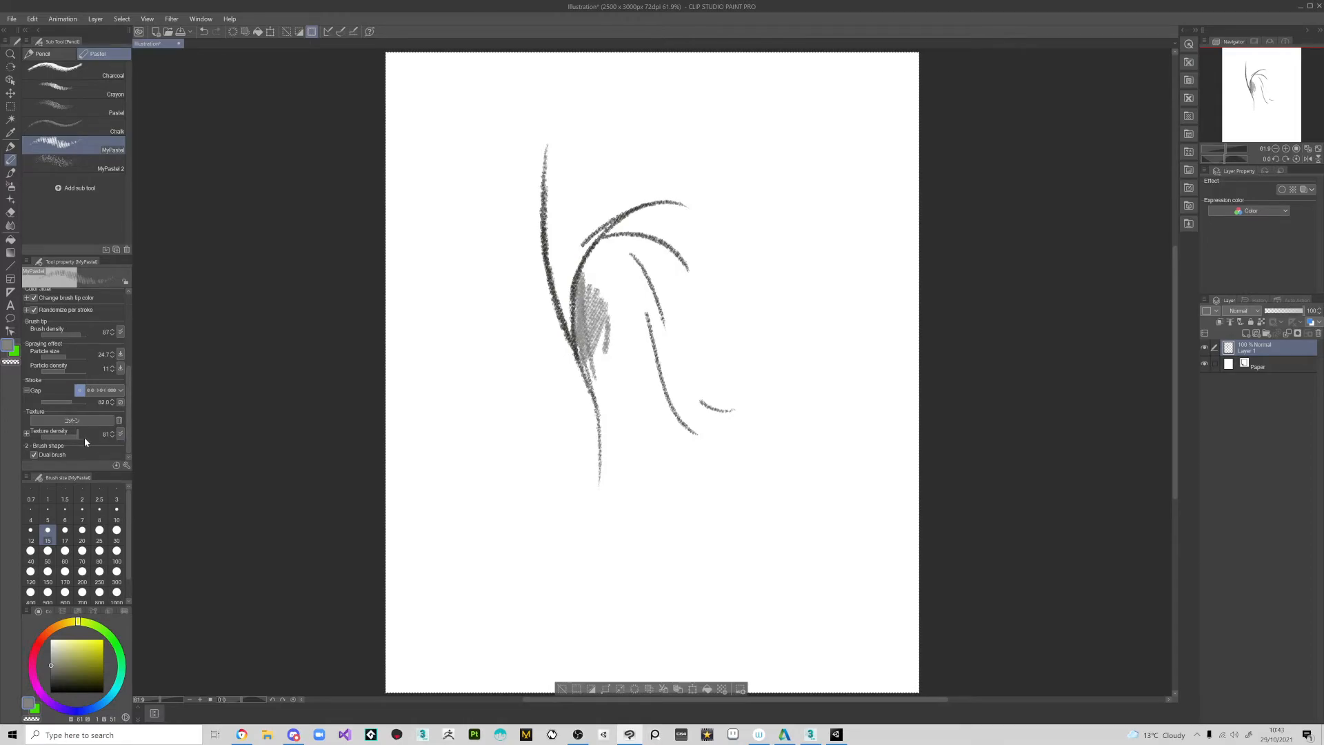
{"action": "left_click_drag", "start_coordinate": [572, 284], "coordinate": [600, 406]}
{"action": "left_click_drag", "start_coordinate": [591, 340], "coordinate": [625, 444]}
{"action": "left_click_drag", "start_coordinate": [614, 361], "coordinate": [634, 460]}
{"action": "left_click_drag", "start_coordinate": [603, 326], "coordinate": [618, 425]}
{"action": "left_click_drag", "start_coordinate": [598, 356], "coordinate": [606, 390]}
- Set MyPastel's texture density to 25, scale ratio to 279 and rotation angle to 174 with Invert texture off, testing the texture in hatched strokes
{"action": "left_click", "coordinate": [53, 438]}
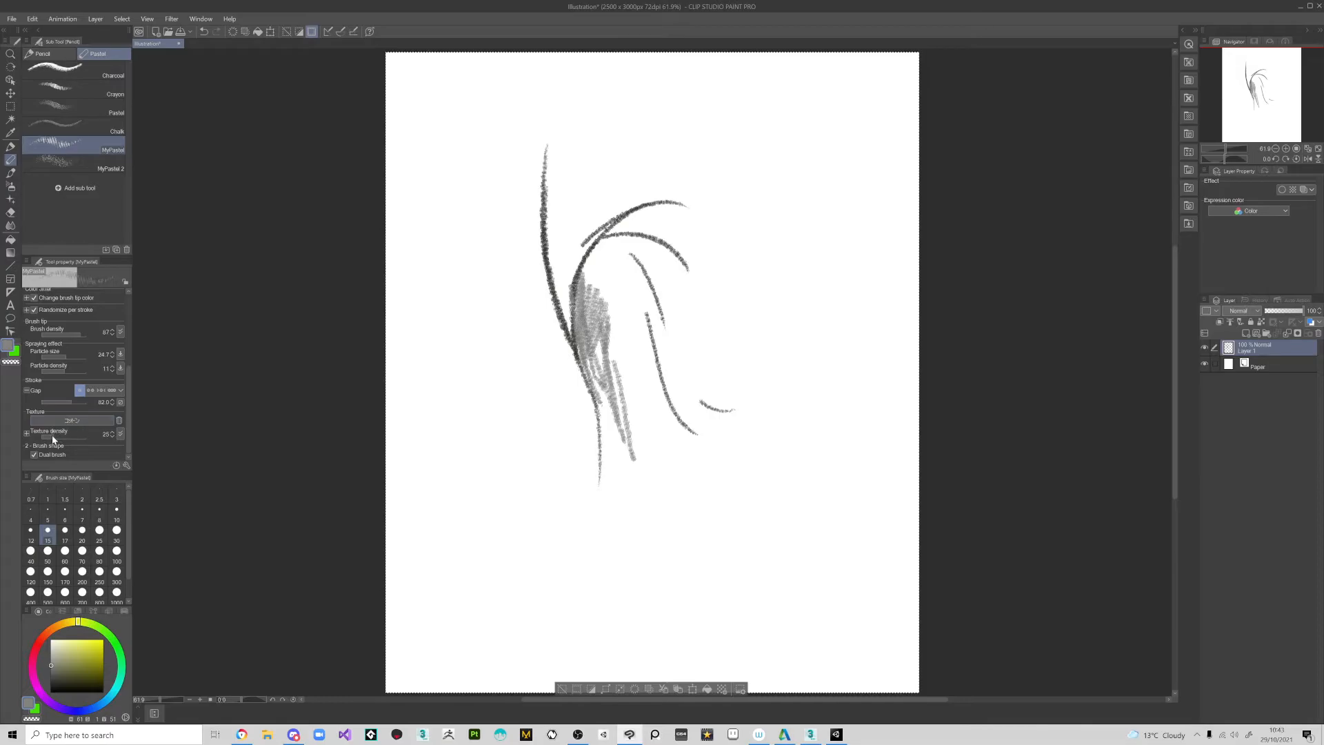
{"action": "mouse_move", "coordinate": [645, 295]}
{"action": "left_mouse_down"}
{"action": "mouse_move", "coordinate": [630, 338]}
{"action": "mouse_move", "coordinate": [613, 341]}
{"action": "mouse_move", "coordinate": [609, 324]}
{"action": "left_mouse_up"}
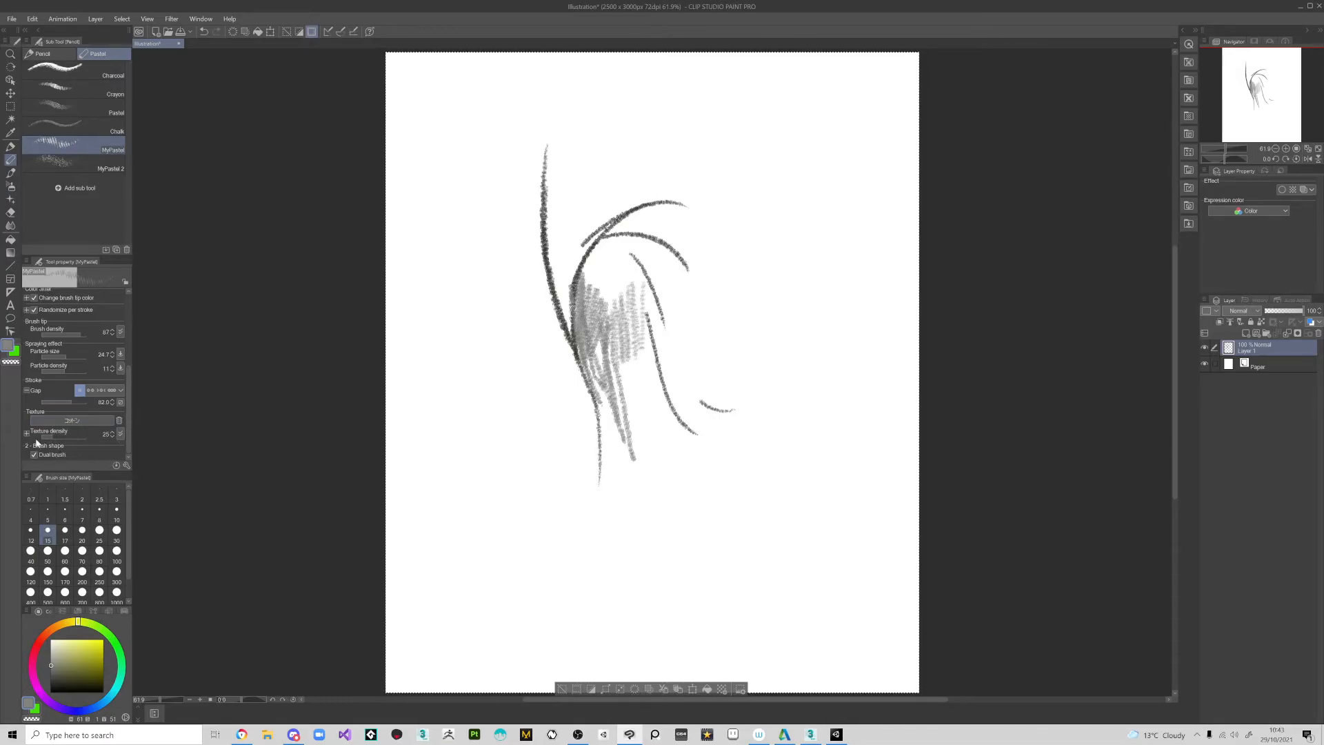
{"action": "left_click", "coordinate": [27, 434]}
{"action": "scroll", "coordinate": [76, 408], "scroll_direction": "down", "scroll_amount": 1}
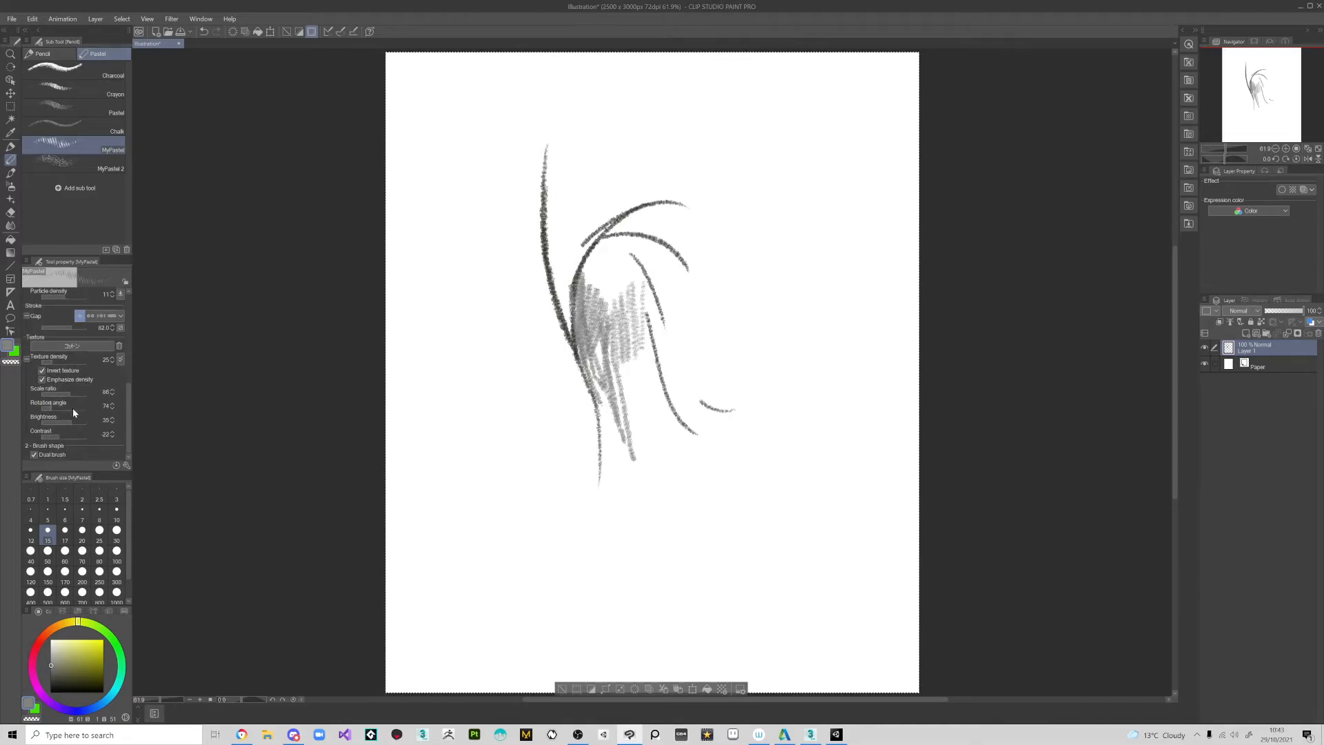
{"action": "mouse_move", "coordinate": [546, 305]}
{"action": "left_mouse_down"}
{"action": "mouse_move", "coordinate": [538, 362]}
{"action": "mouse_move", "coordinate": [525, 344]}
{"action": "mouse_move", "coordinate": [517, 365]}
{"action": "left_mouse_up"}
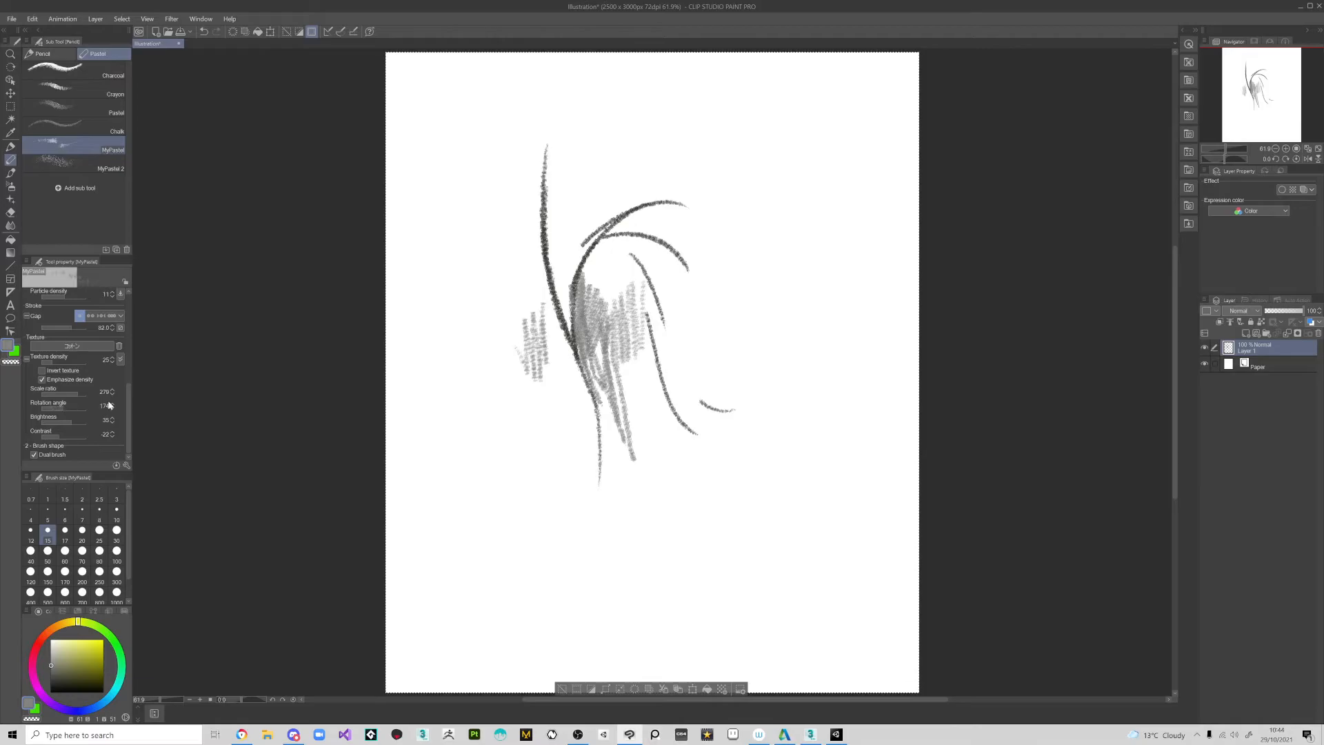
{"action": "left_click_drag", "start_coordinate": [597, 310], "coordinate": [560, 463]}
- Paint a broad grey textured patch to the lower left of the curves with MyPastel at brush size 170
{"action": "key", "text": "bracketright"}
{"action": "key", "text": "bracketright"}
{"action": "key", "text": "bracketright"}
{"action": "key", "text": "bracketright"}
{"action": "key", "text": "bracketright"}
{"action": "key", "text": "bracketright"}
{"action": "key", "text": "bracketright"}
{"action": "key", "text": "bracketright"}
{"action": "key", "text": "bracketright"}
{"action": "key", "text": "bracketright"}
{"action": "key", "text": "bracketright"}
{"action": "key", "text": "bracketright"}
{"action": "key", "text": "bracketright"}
{"action": "mouse_move", "coordinate": [504, 404]}
{"action": "left_mouse_down"}
{"action": "mouse_move", "coordinate": [538, 481]}
{"action": "mouse_move", "coordinate": [535, 433]}
{"action": "mouse_move", "coordinate": [540, 457]}
{"action": "mouse_move", "coordinate": [537, 440]}
{"action": "mouse_move", "coordinate": [512, 441]}
{"action": "mouse_move", "coordinate": [512, 473]}
{"action": "mouse_move", "coordinate": [486, 420]}
{"action": "left_mouse_up"}
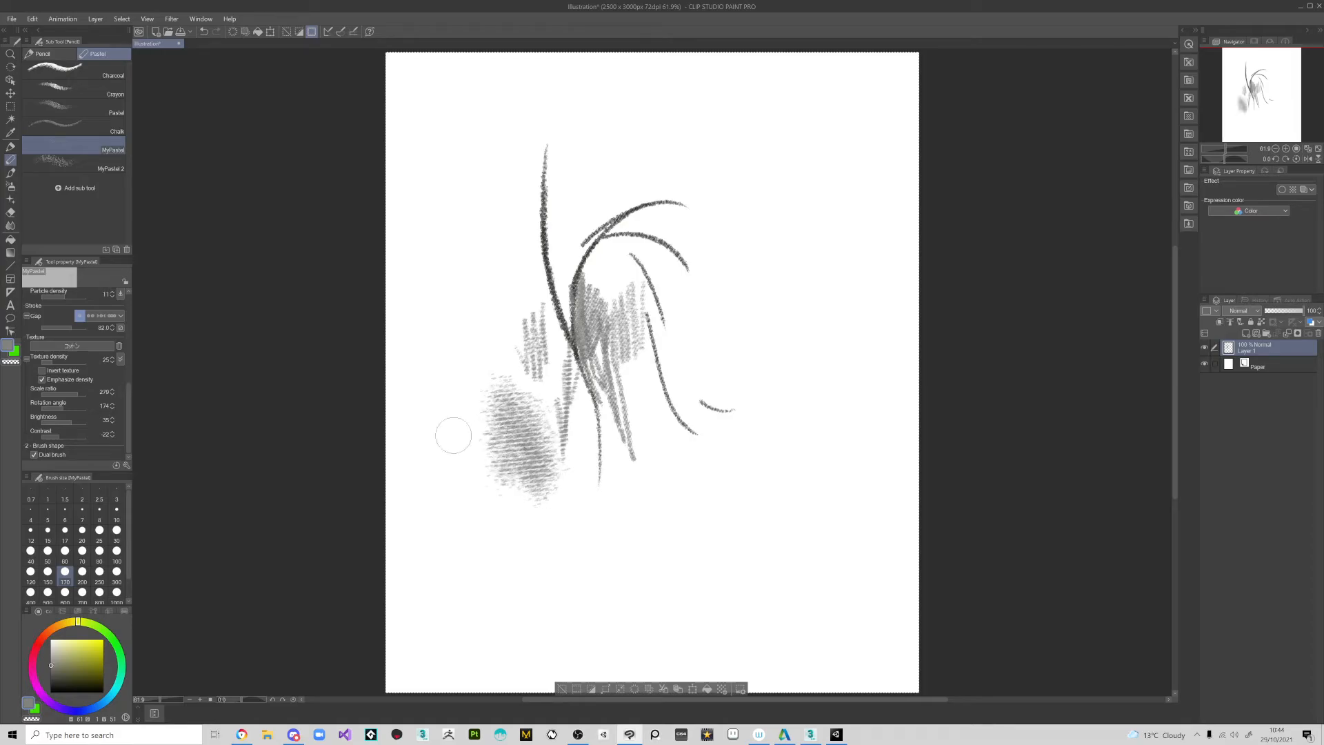
- Set the texture's rotation angle to 118 and contrast to 62, adjust its brightness, and extend the grey patch, darkening its centre with dark olive
{"action": "left_click", "coordinate": [68, 423]}
{"action": "mouse_move", "coordinate": [503, 478]}
{"action": "left_mouse_down"}
{"action": "mouse_move", "coordinate": [523, 504]}
{"action": "mouse_move", "coordinate": [478, 506]}
{"action": "mouse_move", "coordinate": [558, 422]}
{"action": "mouse_move", "coordinate": [541, 490]}
{"action": "left_mouse_up"}
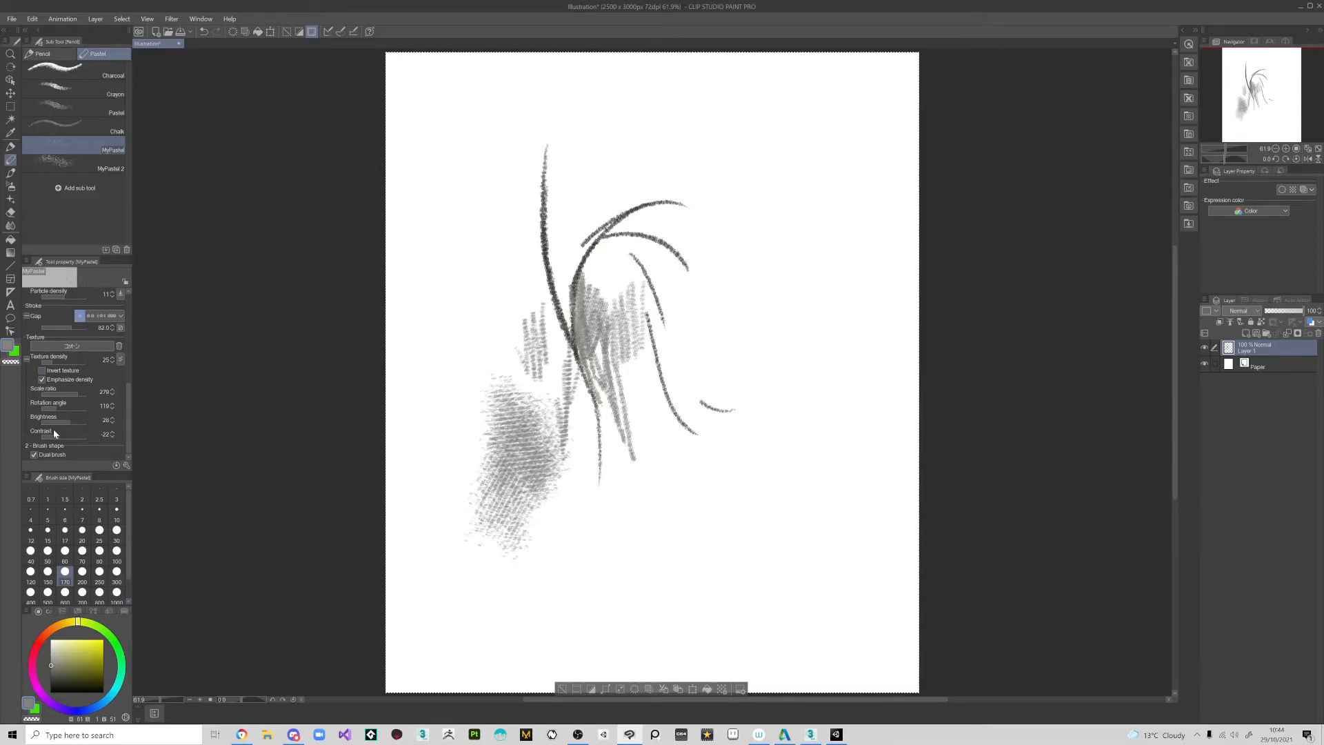
{"action": "left_click_drag", "start_coordinate": [560, 436], "coordinate": [483, 434]}
{"action": "left_click", "coordinate": [69, 668]}
{"action": "mouse_move", "coordinate": [544, 483]}
{"action": "left_mouse_down"}
{"action": "mouse_move", "coordinate": [493, 476]}
{"action": "mouse_move", "coordinate": [535, 435]}
{"action": "left_mouse_up"}
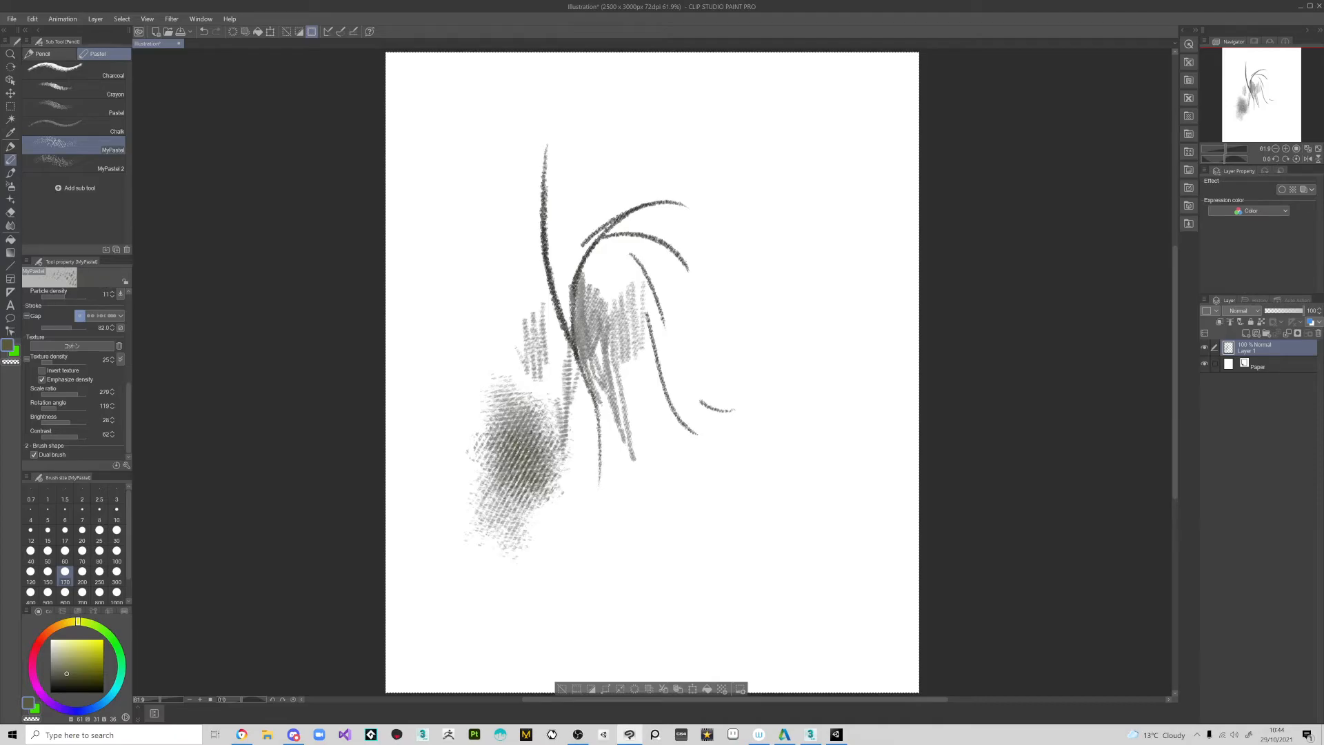
- Paint a dark olive patch in the canvas's upper right and another below it with the texture rotation angle at 197
{"action": "mouse_move", "coordinate": [789, 198]}
{"action": "left_mouse_down"}
{"action": "mouse_move", "coordinate": [772, 241]}
{"action": "mouse_move", "coordinate": [800, 158]}
{"action": "mouse_move", "coordinate": [750, 207]}
{"action": "mouse_move", "coordinate": [738, 155]}
{"action": "mouse_move", "coordinate": [714, 176]}
{"action": "mouse_move", "coordinate": [796, 189]}
{"action": "mouse_move", "coordinate": [828, 234]}
{"action": "mouse_move", "coordinate": [800, 251]}
{"action": "left_mouse_up"}
{"action": "left_click", "coordinate": [66, 408]}
{"action": "mouse_move", "coordinate": [747, 297]}
{"action": "left_mouse_down"}
{"action": "mouse_move", "coordinate": [741, 332]}
{"action": "mouse_move", "coordinate": [744, 316]}
{"action": "mouse_move", "coordinate": [718, 298]}
{"action": "mouse_move", "coordinate": [831, 272]}
{"action": "left_mouse_up"}
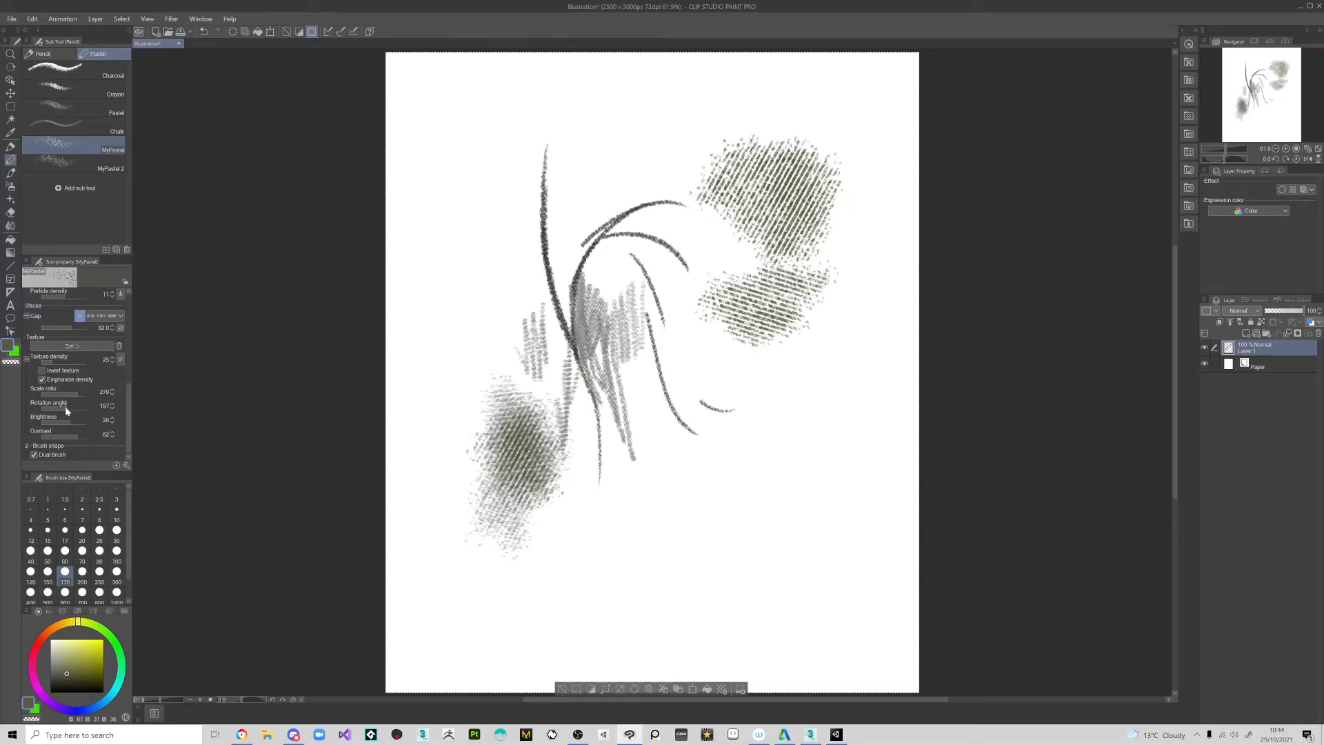
- Paint olive patches down the canvas's right side and along the bottom, changing the texture's scale ratio and rotation angle between them
{"action": "left_click_drag", "start_coordinate": [73, 394], "coordinate": [84, 394]}
{"action": "mouse_move", "coordinate": [766, 345]}
{"action": "left_mouse_down"}
{"action": "mouse_move", "coordinate": [724, 400]}
{"action": "mouse_move", "coordinate": [796, 356]}
{"action": "mouse_move", "coordinate": [751, 427]}
{"action": "mouse_move", "coordinate": [697, 448]}
{"action": "mouse_move", "coordinate": [765, 486]}
{"action": "mouse_move", "coordinate": [690, 483]}
{"action": "left_mouse_up"}
{"action": "left_click_drag", "start_coordinate": [64, 409], "coordinate": [60, 423]}
{"action": "mouse_move", "coordinate": [652, 472]}
{"action": "left_mouse_down"}
{"action": "mouse_move", "coordinate": [662, 552]}
{"action": "mouse_move", "coordinate": [742, 476]}
{"action": "mouse_move", "coordinate": [596, 510]}
{"action": "mouse_move", "coordinate": [583, 534]}
{"action": "left_mouse_up"}
- Widen the brush settings panels, set the texture's rotation angle to 219, and paint an olive patch around the left side's grey patch
{"action": "left_click_drag", "start_coordinate": [63, 408], "coordinate": [58, 409]}
{"action": "left_click_drag", "start_coordinate": [131, 451], "coordinate": [241, 451]}
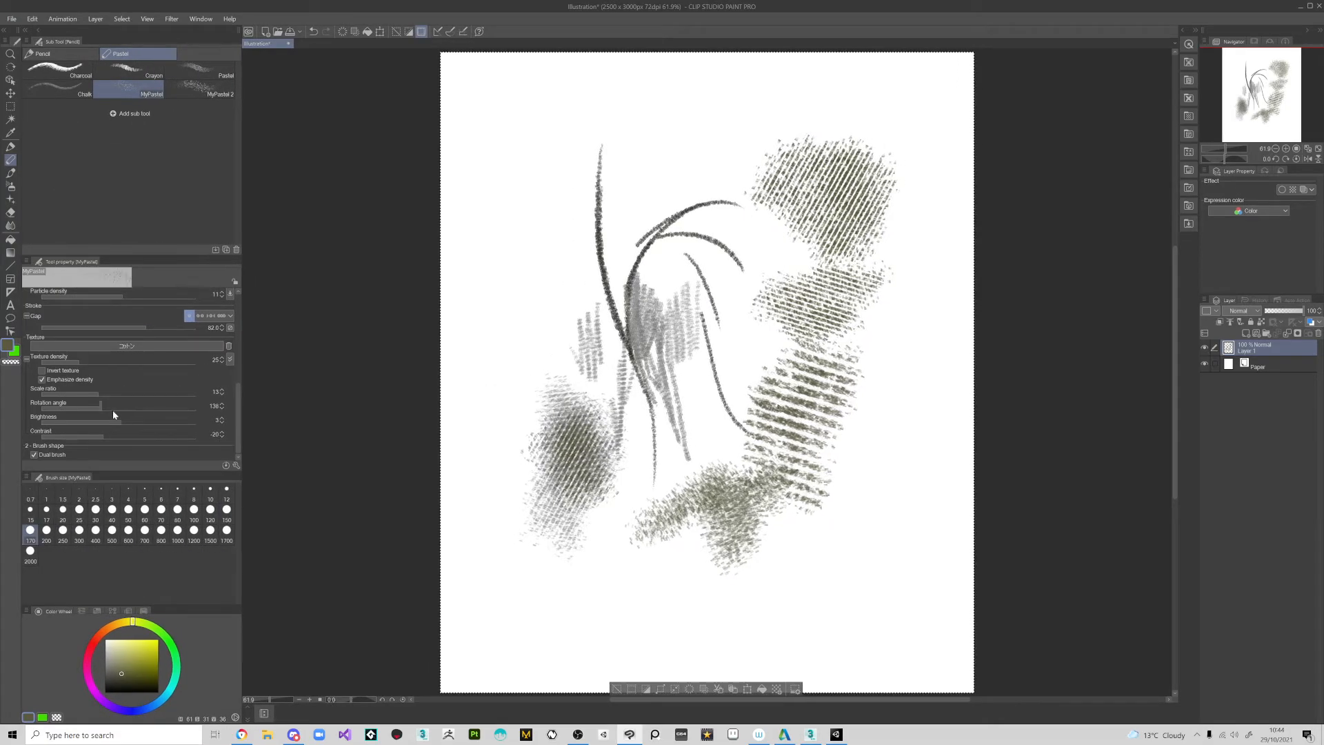
{"action": "mouse_move", "coordinate": [589, 586]}
{"action": "left_mouse_down"}
{"action": "mouse_move", "coordinate": [603, 515]}
{"action": "mouse_move", "coordinate": [583, 538]}
{"action": "mouse_move", "coordinate": [514, 523]}
{"action": "mouse_move", "coordinate": [514, 397]}
{"action": "mouse_move", "coordinate": [544, 333]}
{"action": "mouse_move", "coordinate": [514, 358]}
{"action": "left_mouse_up"}
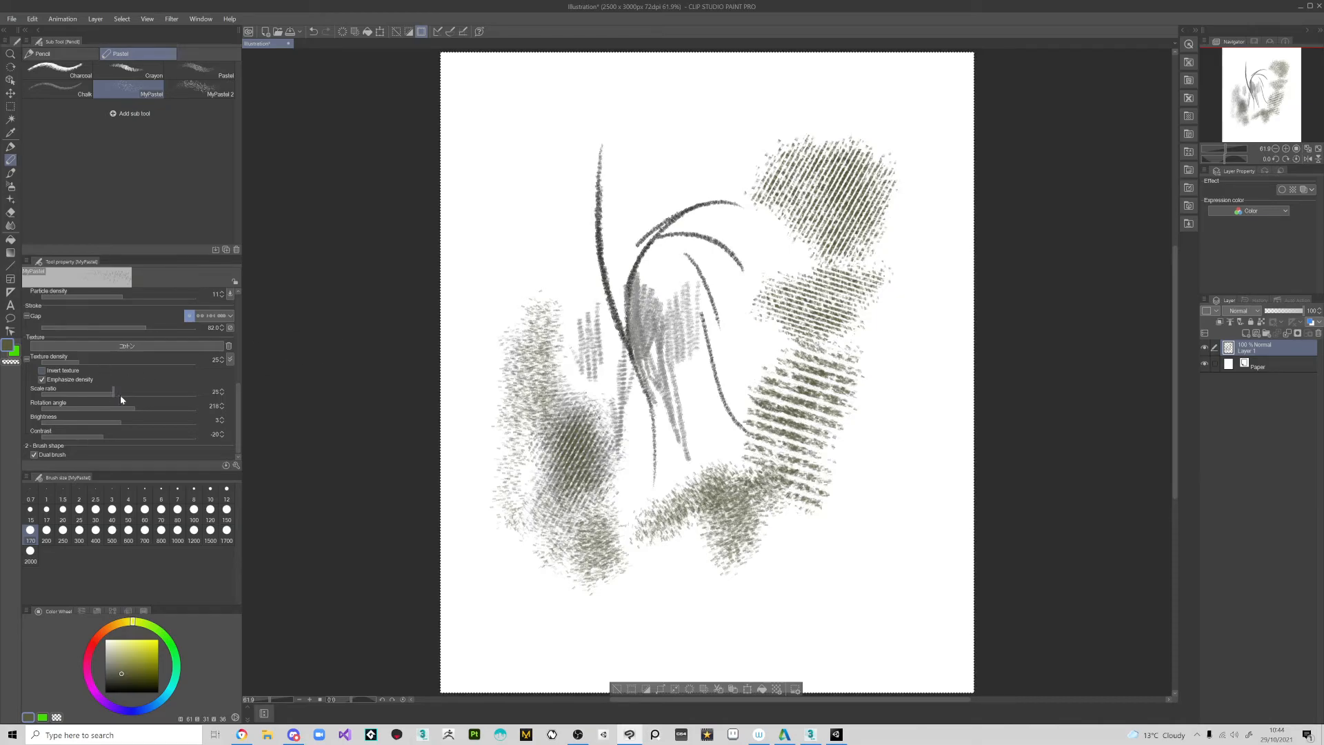
- Set the texture's scale ratio to 350, brightness to 10 and contrast to 51, testing the adjustments in olive patches across the upper left
{"action": "left_click", "coordinate": [156, 394]}
{"action": "left_click_drag", "start_coordinate": [157, 435], "coordinate": [158, 436]}
{"action": "mouse_move", "coordinate": [536, 222]}
{"action": "left_mouse_down"}
{"action": "mouse_move", "coordinate": [513, 272]}
{"action": "mouse_move", "coordinate": [532, 297]}
{"action": "mouse_move", "coordinate": [509, 272]}
{"action": "left_mouse_up"}
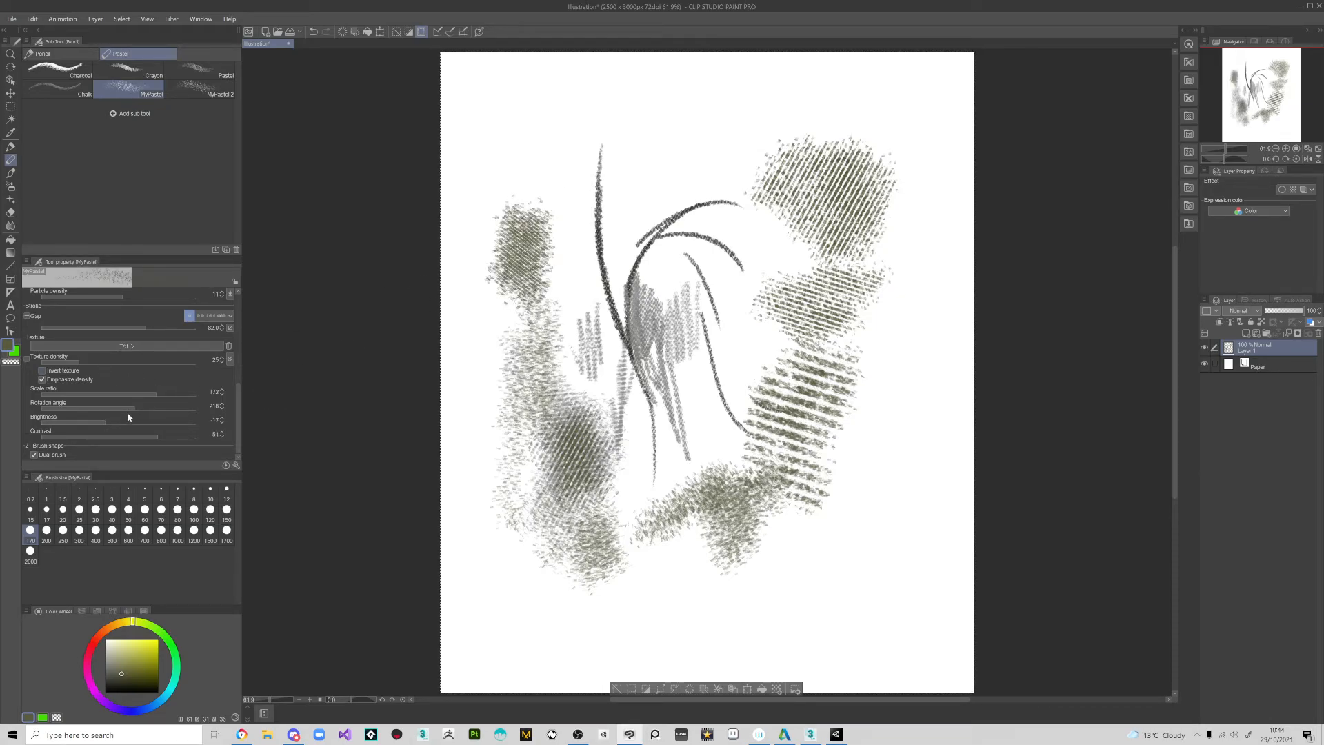
{"action": "mouse_move", "coordinate": [519, 171]}
{"action": "left_mouse_down"}
{"action": "mouse_move", "coordinate": [498, 141]}
{"action": "mouse_move", "coordinate": [545, 138]}
{"action": "mouse_move", "coordinate": [541, 228]}
{"action": "left_mouse_up"}
{"action": "left_click", "coordinate": [162, 395]}
{"action": "mouse_move", "coordinate": [556, 153]}
{"action": "left_mouse_down"}
{"action": "mouse_move", "coordinate": [549, 173]}
{"action": "mouse_move", "coordinate": [561, 186]}
{"action": "mouse_move", "coordinate": [532, 183]}
{"action": "mouse_move", "coordinate": [546, 207]}
{"action": "left_mouse_up"}
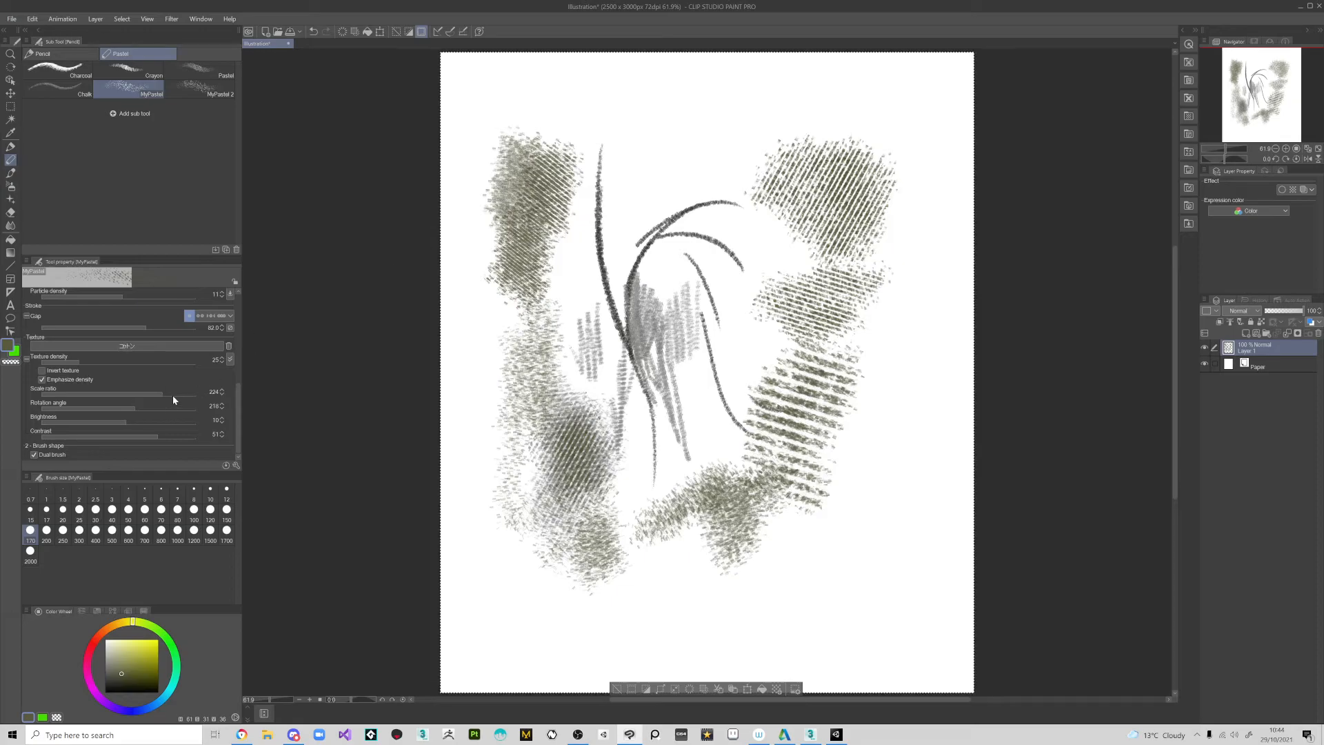
{"action": "mouse_move", "coordinate": [569, 163]}
{"action": "left_mouse_down"}
{"action": "mouse_move", "coordinate": [551, 117]}
{"action": "mouse_move", "coordinate": [593, 138]}
{"action": "mouse_move", "coordinate": [611, 200]}
{"action": "mouse_move", "coordinate": [582, 256]}
{"action": "mouse_move", "coordinate": [607, 345]}
{"action": "mouse_move", "coordinate": [661, 352]}
{"action": "left_mouse_up"}
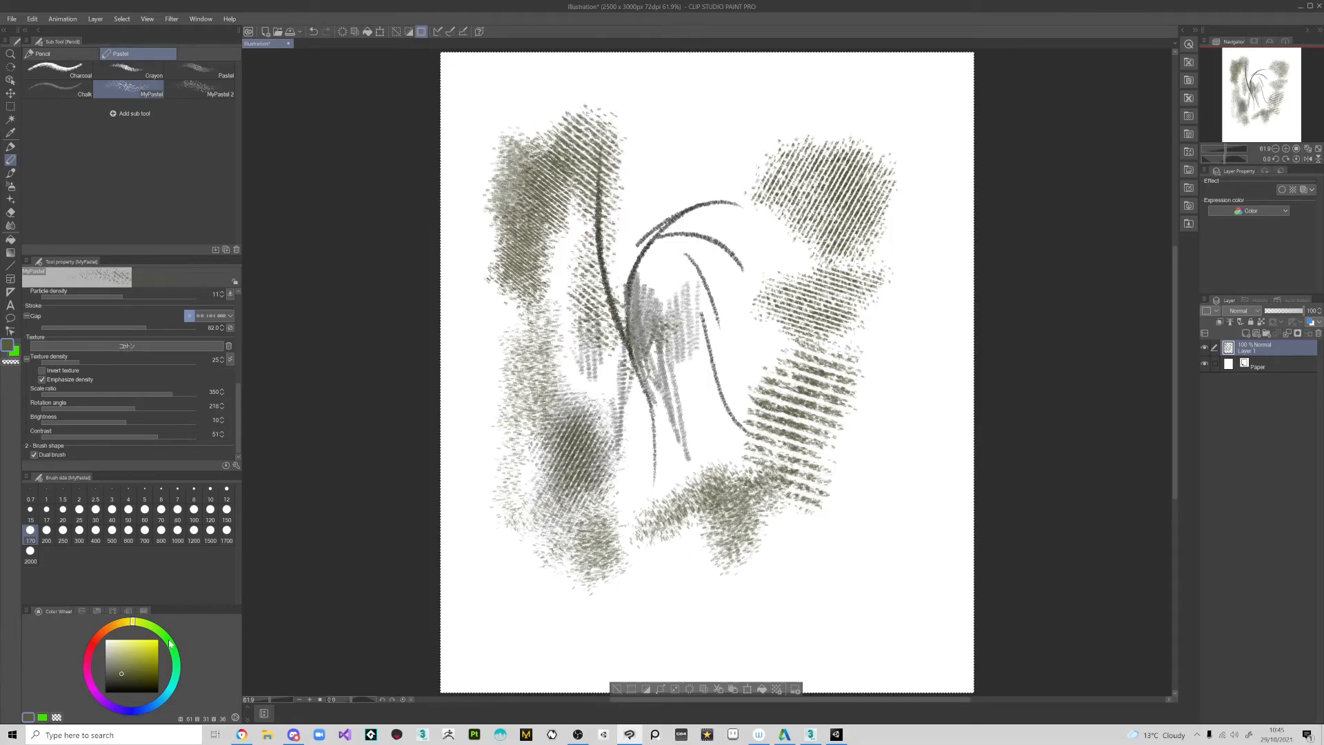
- Switch to green, paint over the central curves, and turn on Invert texture to test it in strokes above them
{"action": "left_click", "coordinate": [169, 643]}
{"action": "mouse_move", "coordinate": [675, 276]}
{"action": "left_mouse_down"}
{"action": "mouse_move", "coordinate": [621, 269]}
{"action": "mouse_move", "coordinate": [687, 296]}
{"action": "mouse_move", "coordinate": [703, 455]}
{"action": "left_mouse_up"}
{"action": "left_click", "coordinate": [43, 370]}
{"action": "mouse_move", "coordinate": [681, 193]}
{"action": "left_mouse_down"}
{"action": "mouse_move", "coordinate": [631, 219]}
{"action": "mouse_move", "coordinate": [637, 165]}
{"action": "mouse_move", "coordinate": [695, 205]}
{"action": "left_mouse_up"}
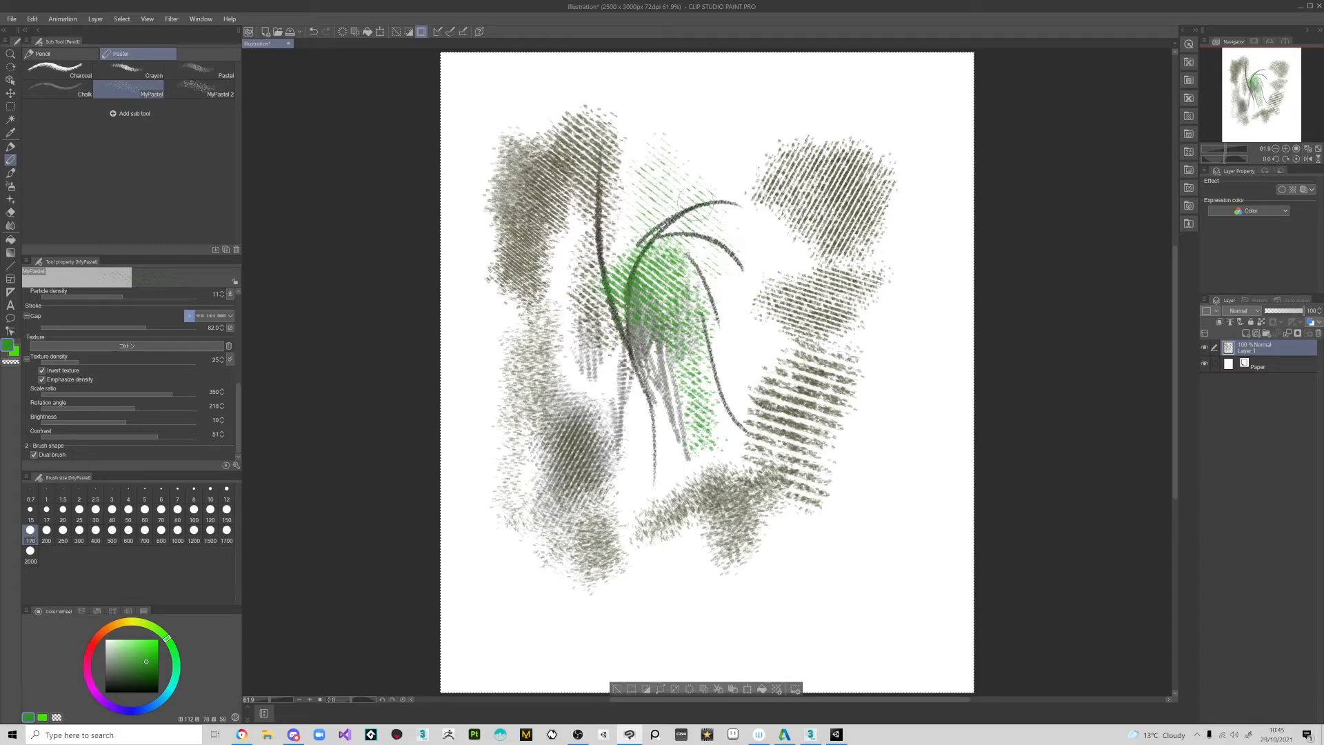
- Test the Emphasize density option and a texture density of 18 in green patches across the canvas's upper middle
{"action": "mouse_move", "coordinate": [693, 143]}
{"action": "left_mouse_down"}
{"action": "mouse_move", "coordinate": [711, 172]}
{"action": "mouse_move", "coordinate": [689, 207]}
{"action": "mouse_move", "coordinate": [644, 138]}
{"action": "mouse_move", "coordinate": [665, 193]}
{"action": "mouse_move", "coordinate": [610, 238]}
{"action": "left_mouse_up"}
{"action": "left_click", "coordinate": [42, 380]}
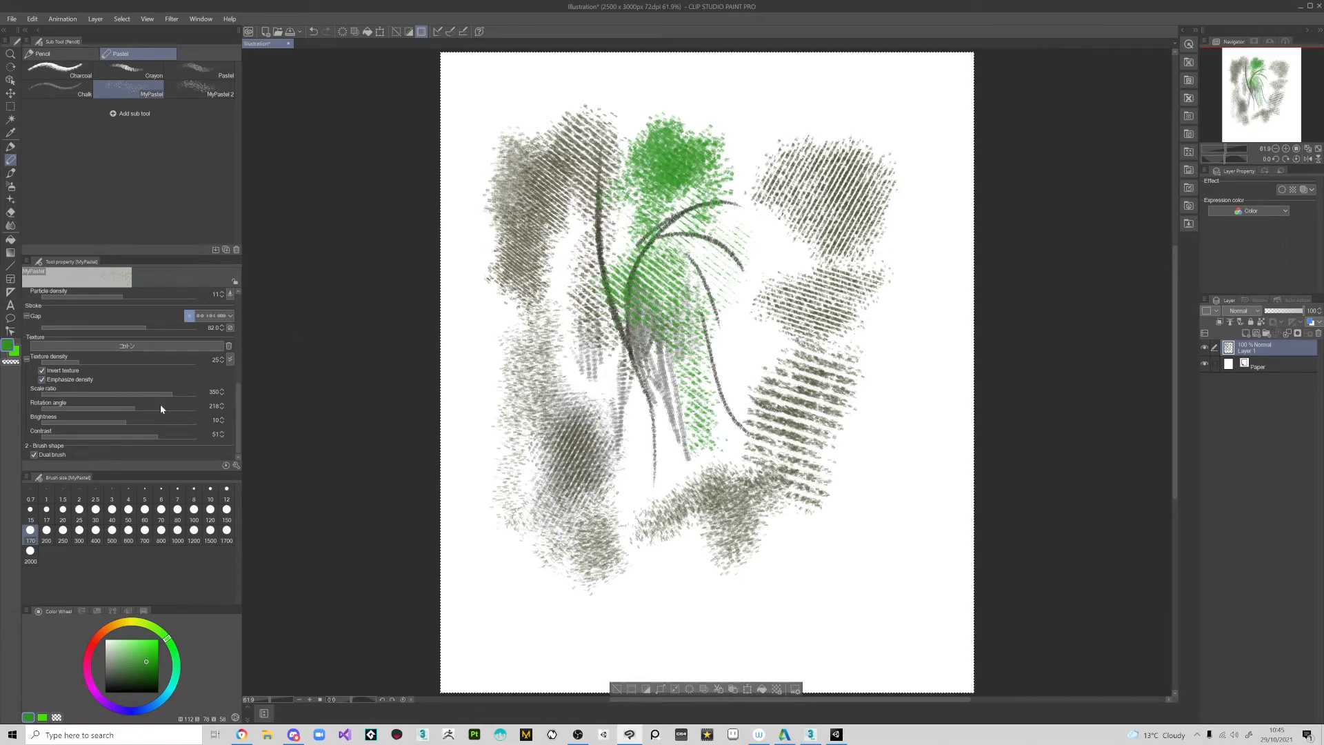
{"action": "mouse_move", "coordinate": [697, 125]}
{"action": "left_mouse_down"}
{"action": "mouse_move", "coordinate": [737, 107]}
{"action": "mouse_move", "coordinate": [729, 125]}
{"action": "left_mouse_up"}
{"action": "left_click", "coordinate": [46, 363]}
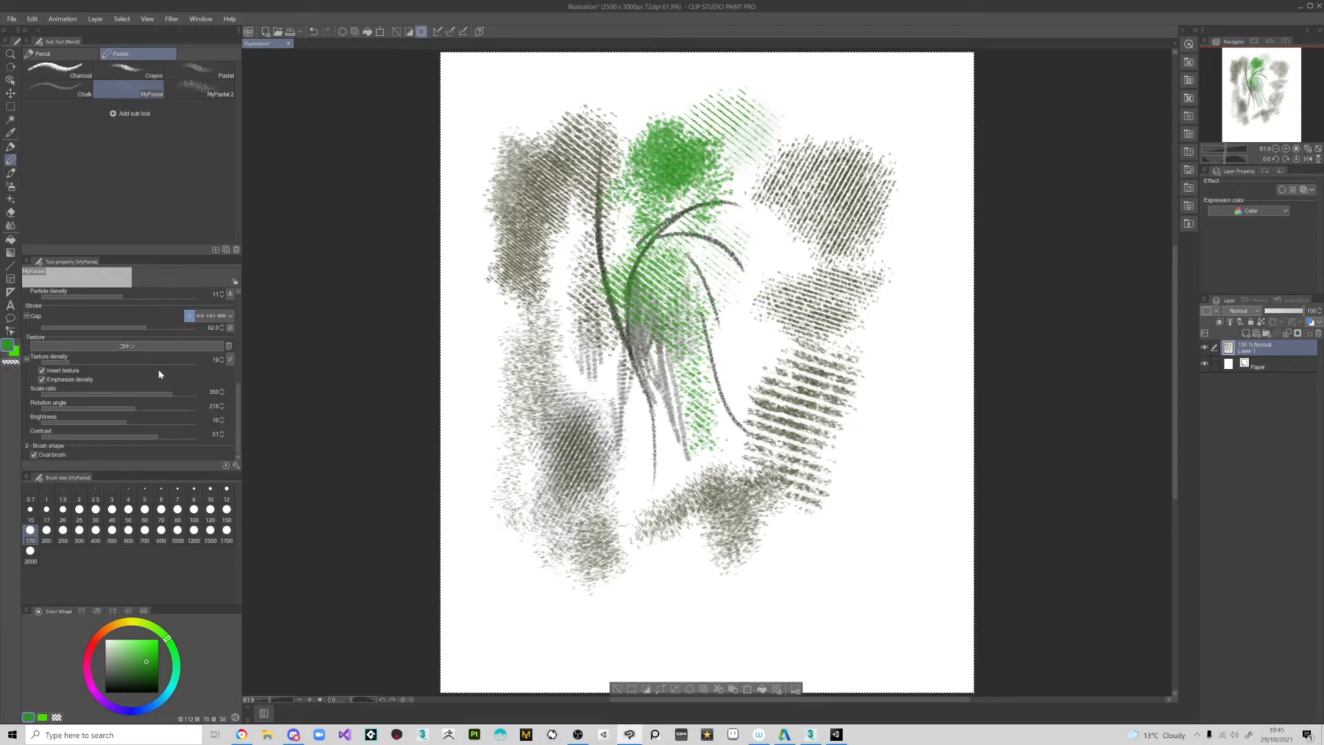
{"action": "left_click_drag", "start_coordinate": [760, 127], "coordinate": [718, 184]}
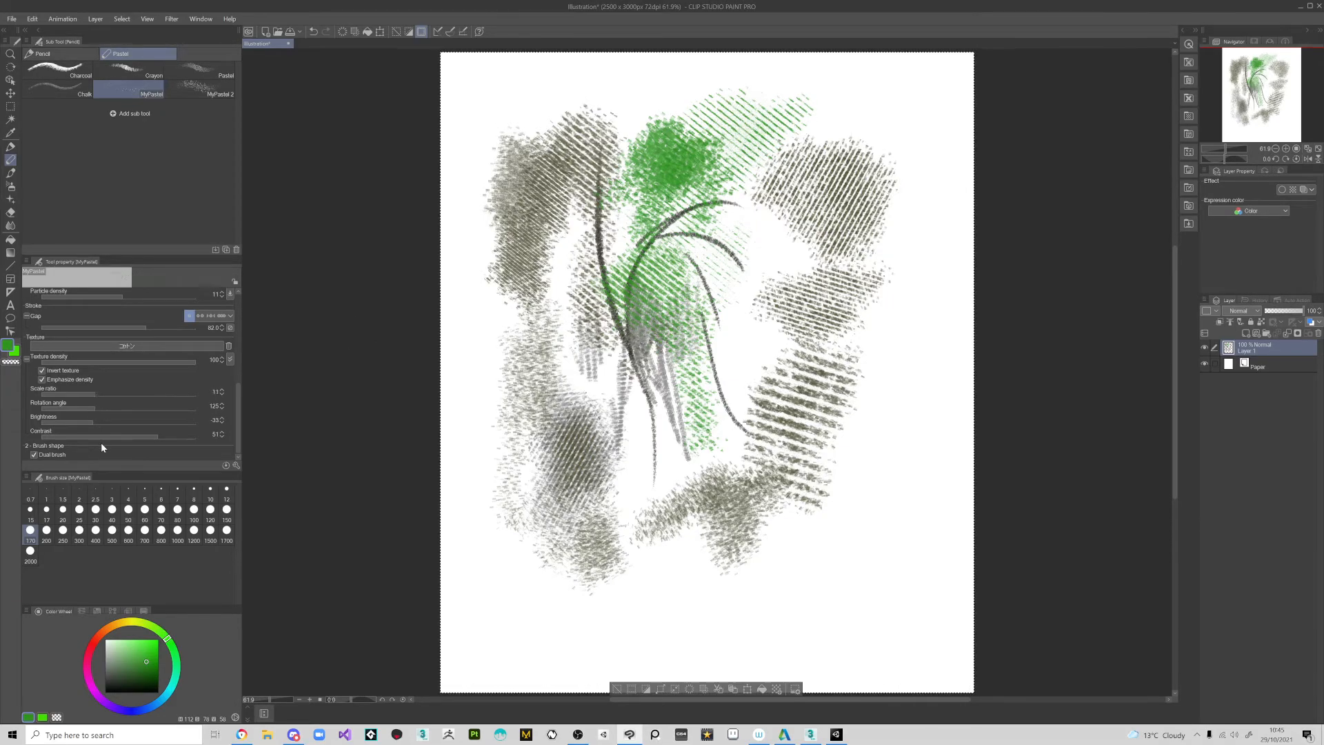
- Replace the brush's paper texture with キャンバス地02 and test it in light green strokes at the canvas's right
{"action": "left_click", "coordinate": [136, 348]}
{"action": "left_click", "coordinate": [630, 402]}
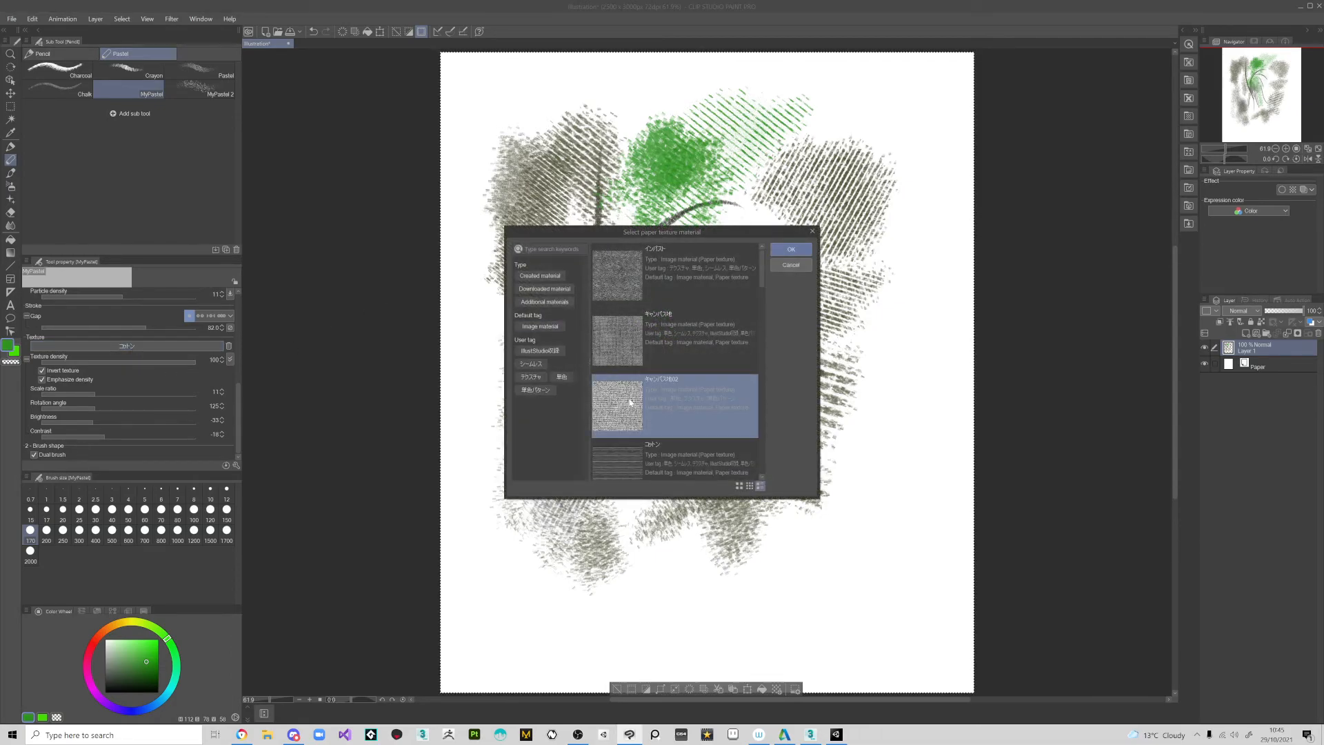
{"action": "left_click", "coordinate": [791, 249]}
{"action": "mouse_move", "coordinate": [765, 235]}
{"action": "left_mouse_down"}
{"action": "mouse_move", "coordinate": [759, 290]}
{"action": "mouse_move", "coordinate": [786, 231]}
{"action": "mouse_move", "coordinate": [744, 241]}
{"action": "left_mouse_up"}
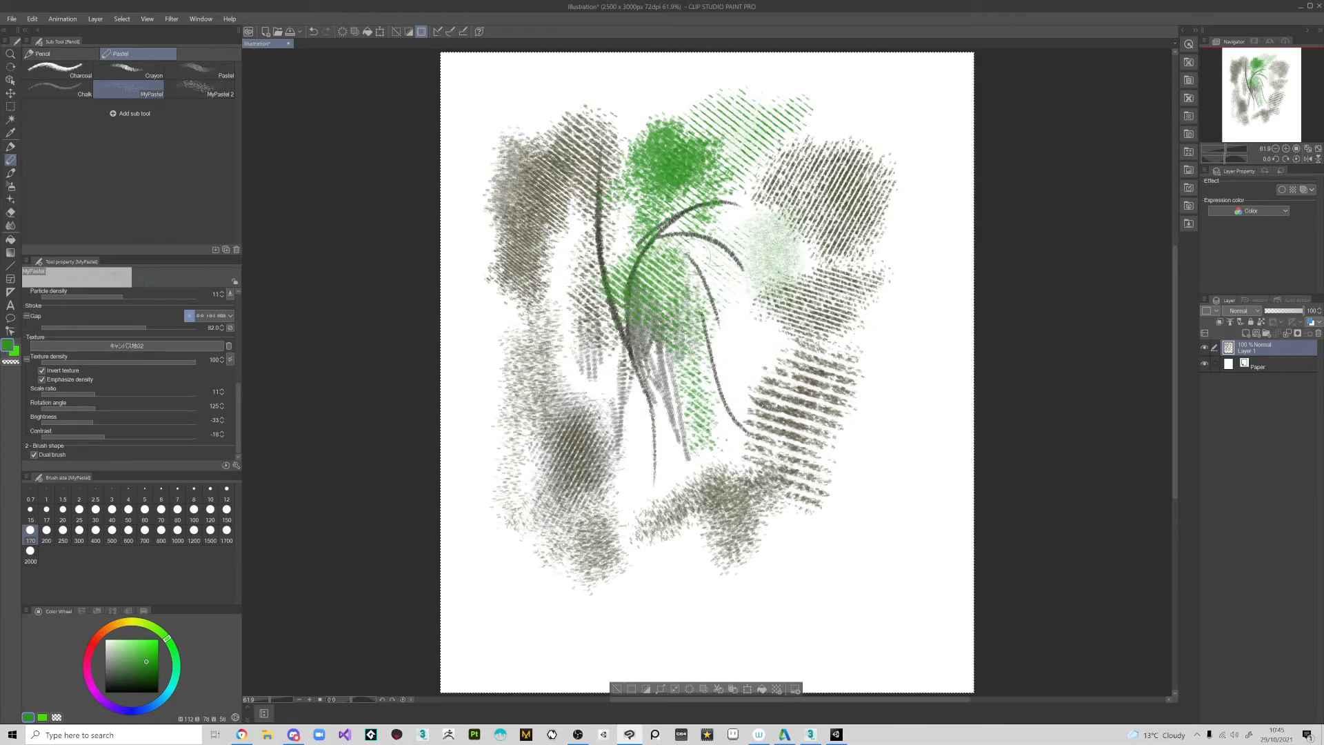
{"action": "mouse_move", "coordinate": [843, 352]}
{"action": "left_mouse_down"}
{"action": "mouse_move", "coordinate": [874, 407]}
{"action": "mouse_move", "coordinate": [891, 322]}
{"action": "mouse_move", "coordinate": [904, 403]}
{"action": "mouse_move", "coordinate": [844, 461]}
{"action": "mouse_move", "coordinate": [886, 467]}
{"action": "left_mouse_up"}
- Clear the layer and paint green, lighter green and near-black patches with the canvas texture at scale ratio 127
{"action": "key", "text": "Delete"}
{"action": "mouse_move", "coordinate": [695, 282]}
{"action": "left_mouse_down"}
{"action": "mouse_move", "coordinate": [682, 358]}
{"action": "mouse_move", "coordinate": [711, 324]}
{"action": "mouse_move", "coordinate": [655, 372]}
{"action": "mouse_move", "coordinate": [714, 295]}
{"action": "mouse_move", "coordinate": [724, 231]}
{"action": "left_mouse_up"}
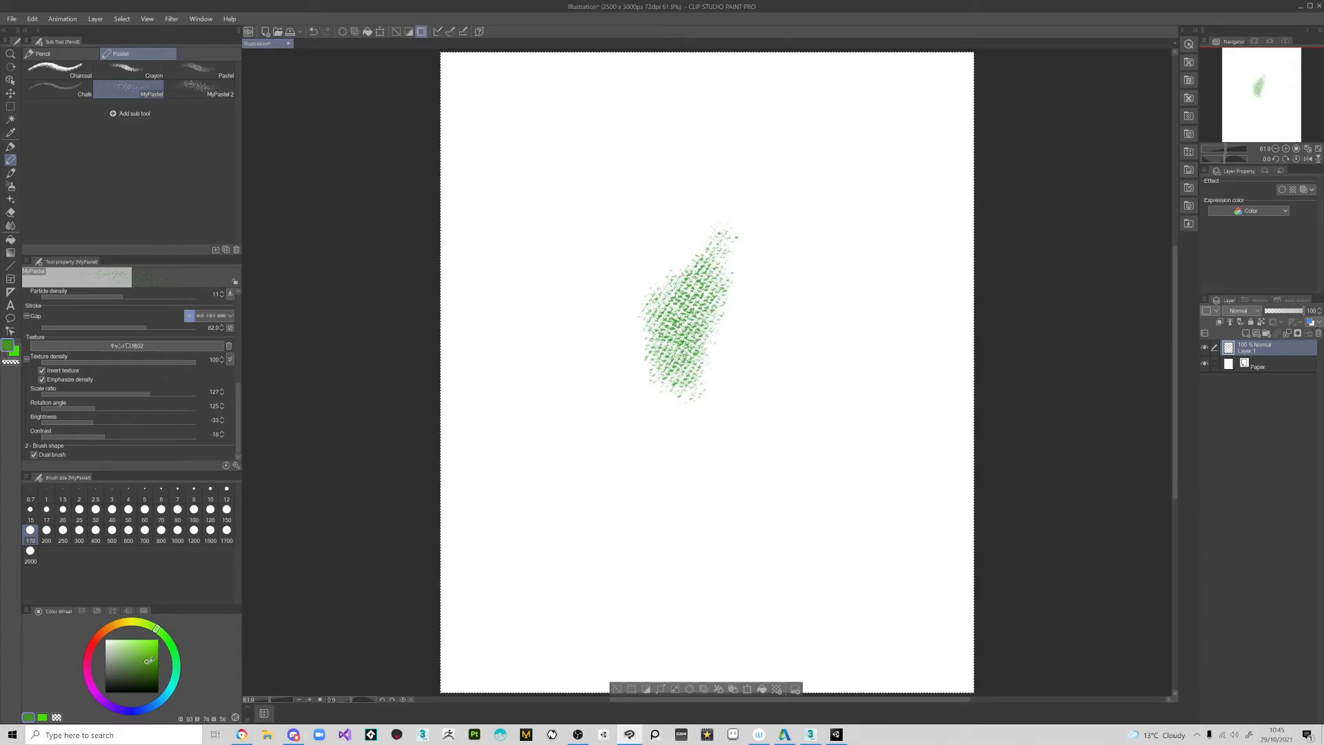
{"action": "mouse_move", "coordinate": [708, 395]}
{"action": "left_mouse_down"}
{"action": "mouse_move", "coordinate": [713, 348]}
{"action": "mouse_move", "coordinate": [703, 452]}
{"action": "mouse_move", "coordinate": [714, 286]}
{"action": "left_mouse_up"}
{"action": "left_click", "coordinate": [136, 681]}
{"action": "left_click", "coordinate": [112, 632]}
{"action": "mouse_move", "coordinate": [731, 403]}
{"action": "left_mouse_down"}
{"action": "mouse_move", "coordinate": [717, 428]}
{"action": "mouse_move", "coordinate": [745, 441]}
{"action": "mouse_move", "coordinate": [662, 483]}
{"action": "mouse_move", "coordinate": [655, 448]}
{"action": "left_mouse_up"}
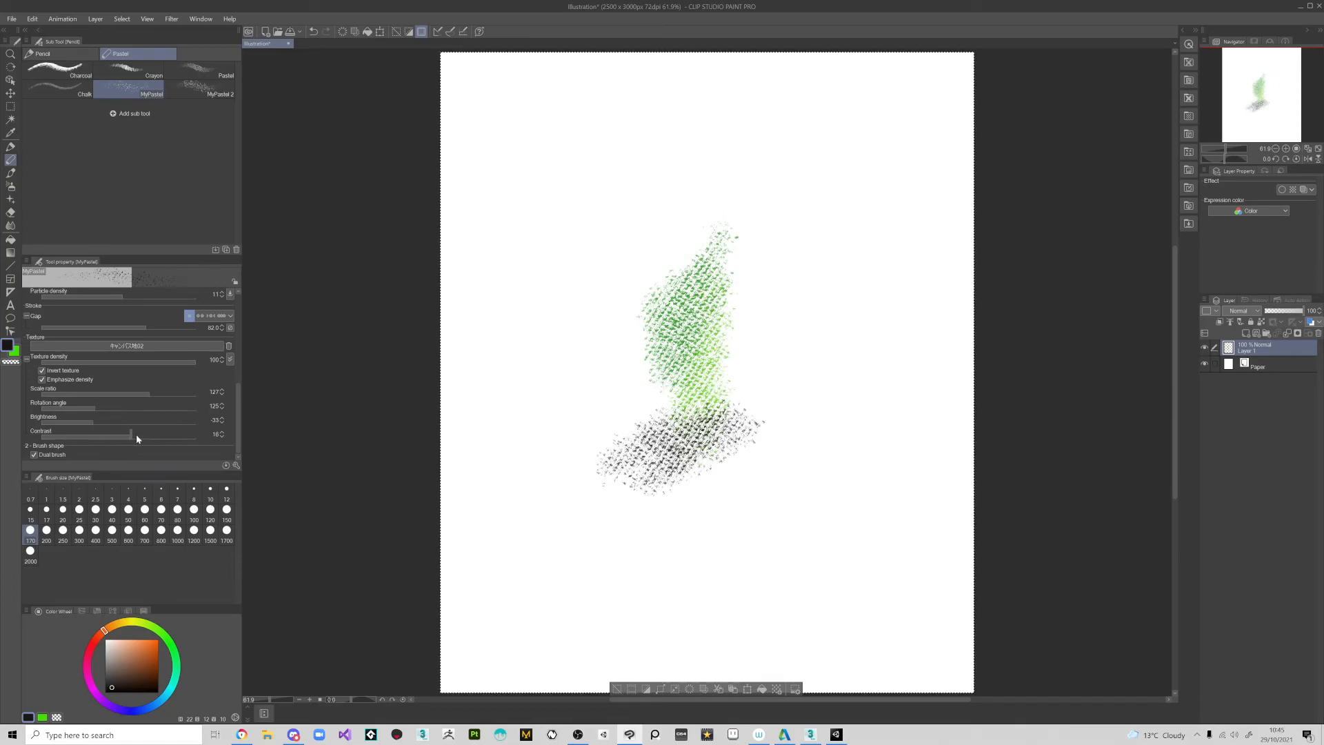
- Set the canvas texture's scale ratio to 81, rotation angle to 151, brightness to 42 and contrast to 88
{"action": "left_click", "coordinate": [102, 436]}
{"action": "left_click", "coordinate": [136, 422]}
{"action": "left_click", "coordinate": [96, 408]}
{"action": "left_click", "coordinate": [192, 391]}
{"action": "left_click", "coordinate": [129, 395]}
{"action": "left_click", "coordinate": [158, 362]}
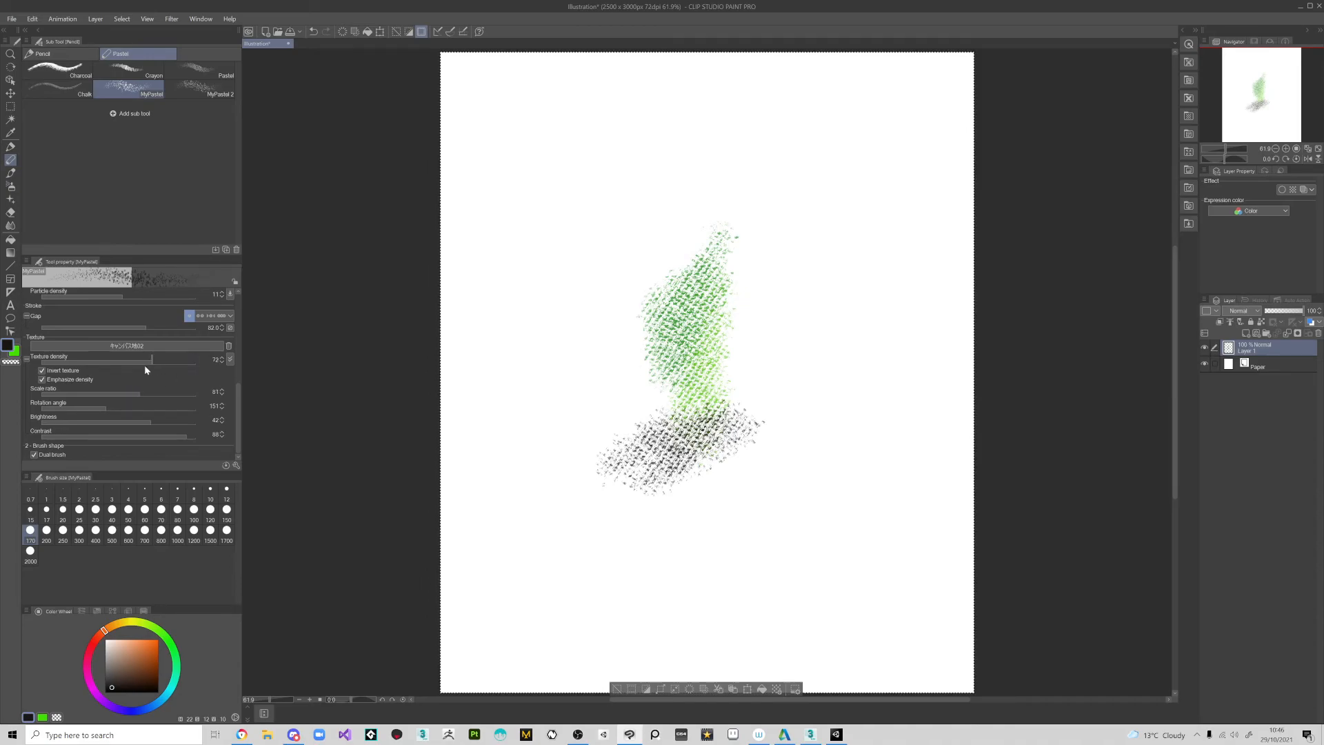
- Paint a dense dark patch below the green area and a broad orange horizontal band across the canvas's middle
{"action": "mouse_move", "coordinate": [711, 344]}
{"action": "left_mouse_down"}
{"action": "mouse_move", "coordinate": [647, 393]}
{"action": "mouse_move", "coordinate": [635, 411]}
{"action": "mouse_move", "coordinate": [651, 433]}
{"action": "left_mouse_up"}
{"action": "left_click", "coordinate": [157, 645]}
{"action": "mouse_move", "coordinate": [720, 355]}
{"action": "left_mouse_down"}
{"action": "mouse_move", "coordinate": [563, 415]}
{"action": "mouse_move", "coordinate": [731, 390]}
{"action": "mouse_move", "coordinate": [793, 397]}
{"action": "mouse_move", "coordinate": [858, 342]}
{"action": "mouse_move", "coordinate": [724, 373]}
{"action": "mouse_move", "coordinate": [894, 400]}
{"action": "mouse_move", "coordinate": [704, 358]}
{"action": "mouse_move", "coordinate": [658, 365]}
{"action": "mouse_move", "coordinate": [642, 310]}
{"action": "mouse_move", "coordinate": [491, 373]}
{"action": "mouse_move", "coordinate": [969, 350]}
{"action": "left_mouse_up"}
- Reduce the brush size to 100 and paint a pale blue area over the green patch, extending it along the orange band's upper edge
{"action": "key", "text": "["}
{"action": "key", "text": "["}
{"action": "key", "text": "["}
{"action": "left_click", "coordinate": [108, 643]}
{"action": "left_click", "coordinate": [163, 700]}
{"action": "mouse_move", "coordinate": [736, 330]}
{"action": "left_mouse_down"}
{"action": "mouse_move", "coordinate": [679, 308]}
{"action": "mouse_move", "coordinate": [782, 332]}
{"action": "mouse_move", "coordinate": [621, 329]}
{"action": "mouse_move", "coordinate": [724, 245]}
{"action": "mouse_move", "coordinate": [642, 317]}
{"action": "mouse_move", "coordinate": [739, 259]}
{"action": "mouse_move", "coordinate": [768, 288]}
{"action": "left_mouse_up"}
{"action": "left_click", "coordinate": [613, 321], "text": "alt"}
{"action": "left_click", "coordinate": [591, 331], "text": "alt"}
{"action": "mouse_move", "coordinate": [590, 332]}
{"action": "left_mouse_down"}
{"action": "mouse_move", "coordinate": [528, 344]}
{"action": "mouse_move", "coordinate": [659, 276]}
{"action": "mouse_move", "coordinate": [686, 231]}
{"action": "mouse_move", "coordinate": [752, 227]}
{"action": "mouse_move", "coordinate": [746, 276]}
{"action": "mouse_move", "coordinate": [807, 335]}
{"action": "mouse_move", "coordinate": [948, 346]}
{"action": "mouse_move", "coordinate": [821, 356]}
{"action": "left_mouse_up"}
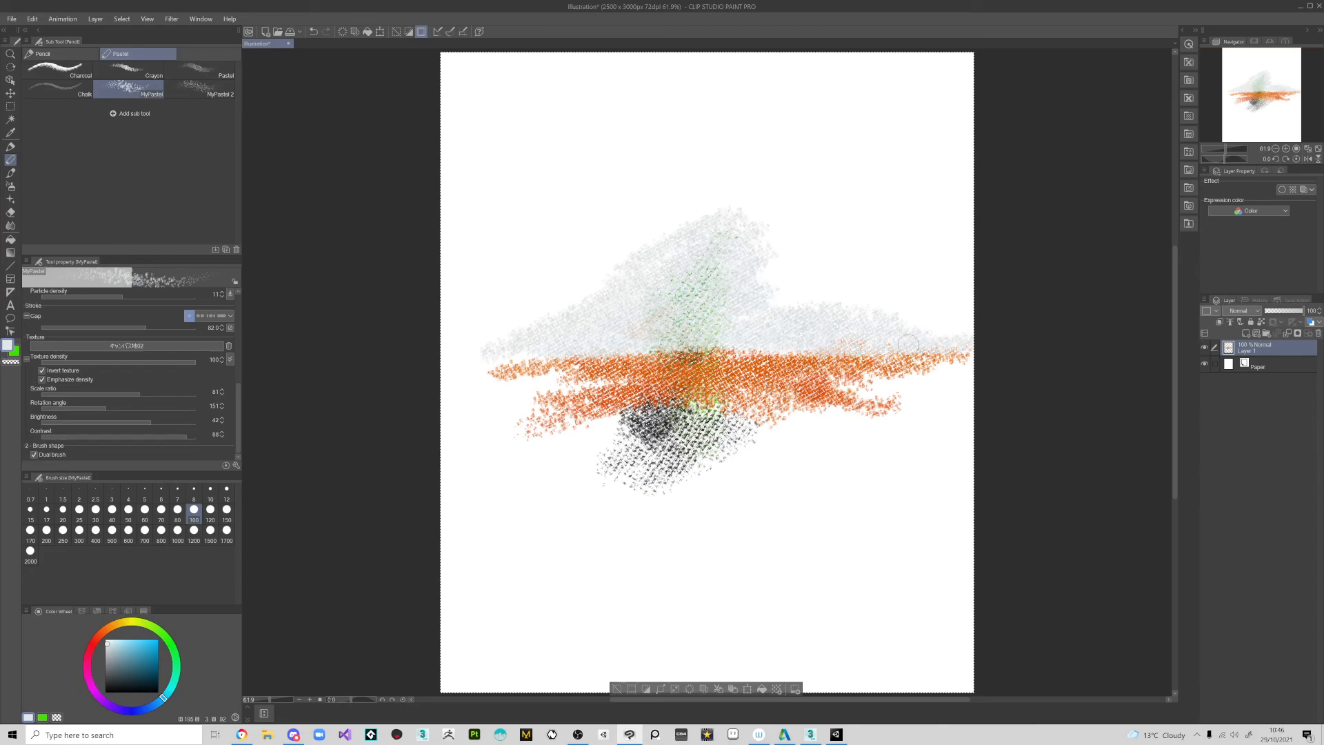
- Add light grey strokes across the pale upper area and fill the area below the band with orange sampled from it
{"action": "mouse_move", "coordinate": [531, 352]}
{"action": "left_mouse_down"}
{"action": "mouse_move", "coordinate": [468, 341]}
{"action": "mouse_move", "coordinate": [514, 324]}
{"action": "mouse_move", "coordinate": [483, 323]}
{"action": "mouse_move", "coordinate": [500, 297]}
{"action": "mouse_move", "coordinate": [552, 306]}
{"action": "mouse_move", "coordinate": [621, 255]}
{"action": "mouse_move", "coordinate": [868, 183]}
{"action": "mouse_move", "coordinate": [810, 241]}
{"action": "mouse_move", "coordinate": [972, 398]}
{"action": "left_mouse_up"}
{"action": "left_click", "coordinate": [113, 650]}
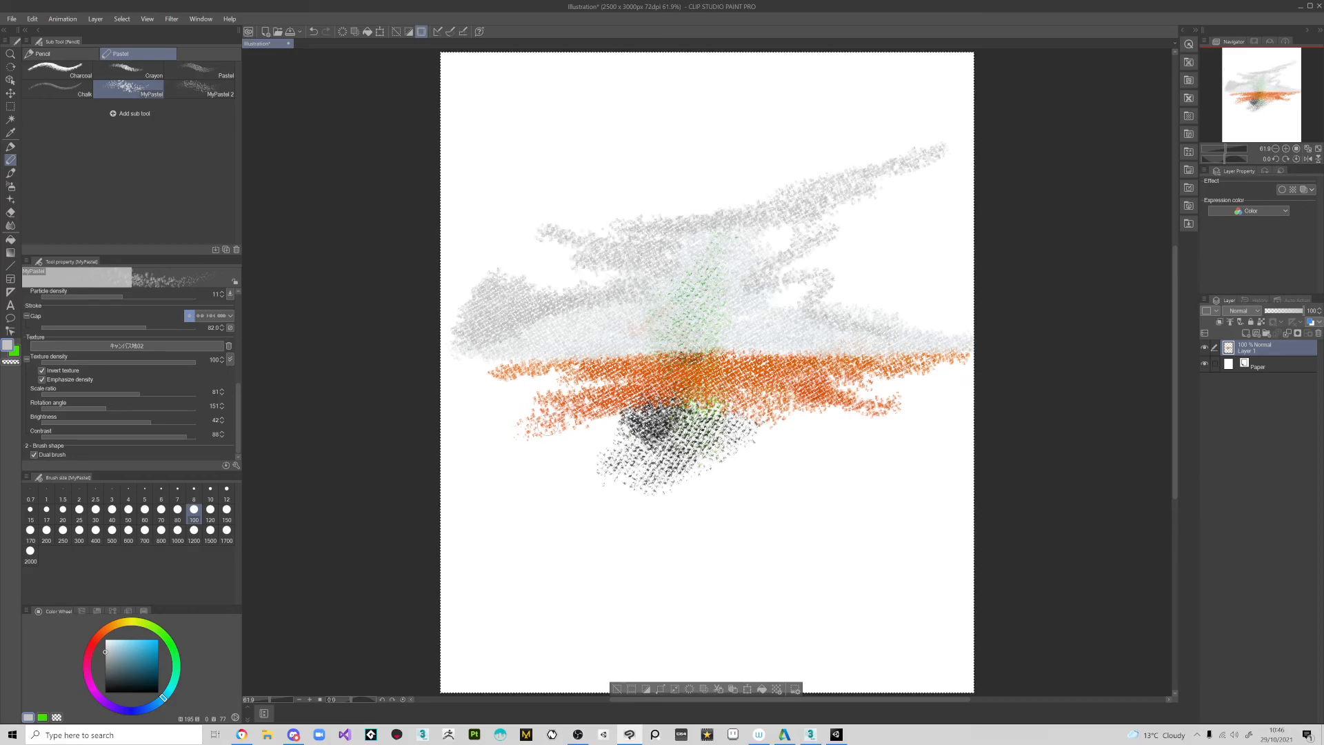
{"action": "left_click", "coordinate": [652, 387], "text": "alt"}
{"action": "mouse_move", "coordinate": [649, 400]}
{"action": "left_mouse_down"}
{"action": "mouse_move", "coordinate": [521, 400]}
{"action": "mouse_move", "coordinate": [569, 386]}
{"action": "mouse_move", "coordinate": [541, 422]}
{"action": "mouse_move", "coordinate": [827, 435]}
{"action": "mouse_move", "coordinate": [786, 482]}
{"action": "mouse_move", "coordinate": [573, 497]}
{"action": "mouse_move", "coordinate": [537, 467]}
{"action": "mouse_move", "coordinate": [524, 421]}
{"action": "mouse_move", "coordinate": [921, 400]}
{"action": "mouse_move", "coordinate": [741, 400]}
{"action": "mouse_move", "coordinate": [649, 491]}
{"action": "mouse_move", "coordinate": [555, 527]}
{"action": "mouse_move", "coordinate": [593, 518]}
{"action": "mouse_move", "coordinate": [689, 545]}
{"action": "mouse_move", "coordinate": [573, 552]}
{"action": "mouse_move", "coordinate": [841, 476]}
{"action": "mouse_move", "coordinate": [869, 421]}
{"action": "left_mouse_up"}
- Try Velocity as a texture density input, testing it in orange strokes beside and below the orange area, and switch Velocity off again
{"action": "left_click", "coordinate": [231, 363]}
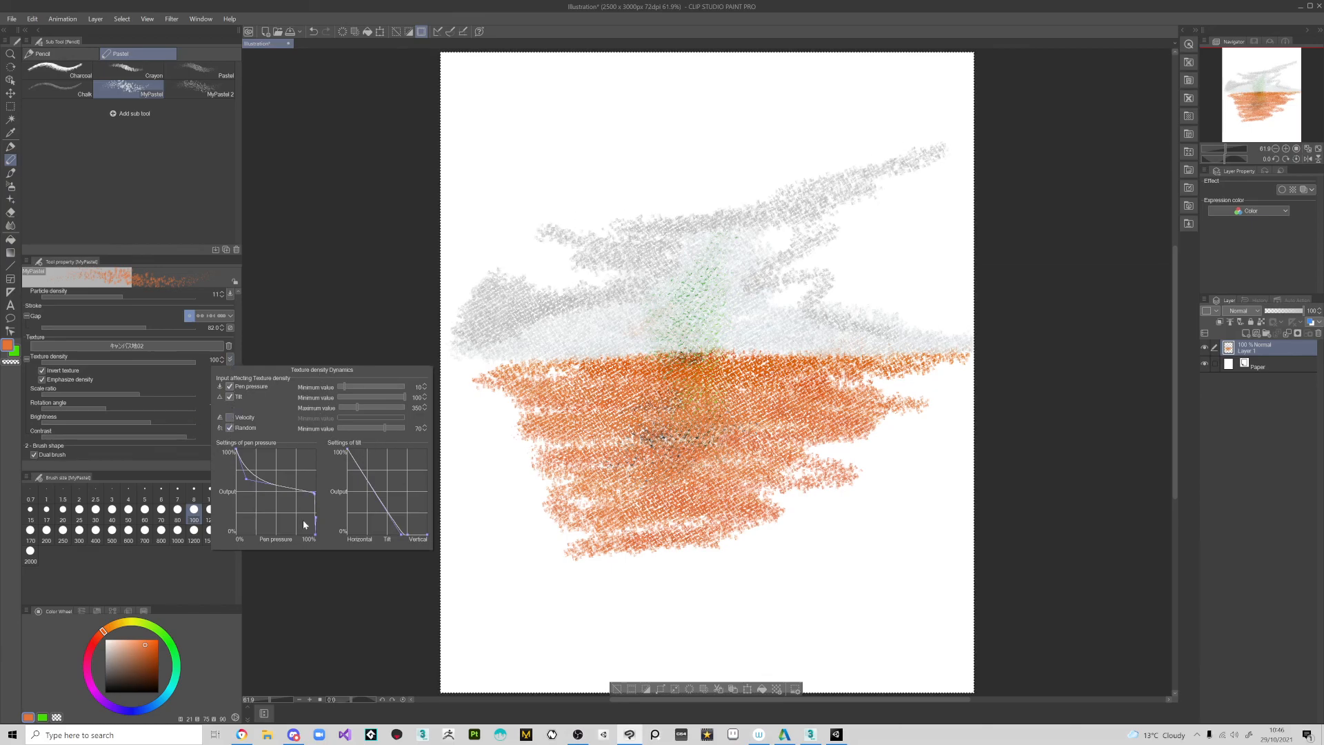
{"action": "left_click", "coordinate": [230, 418]}
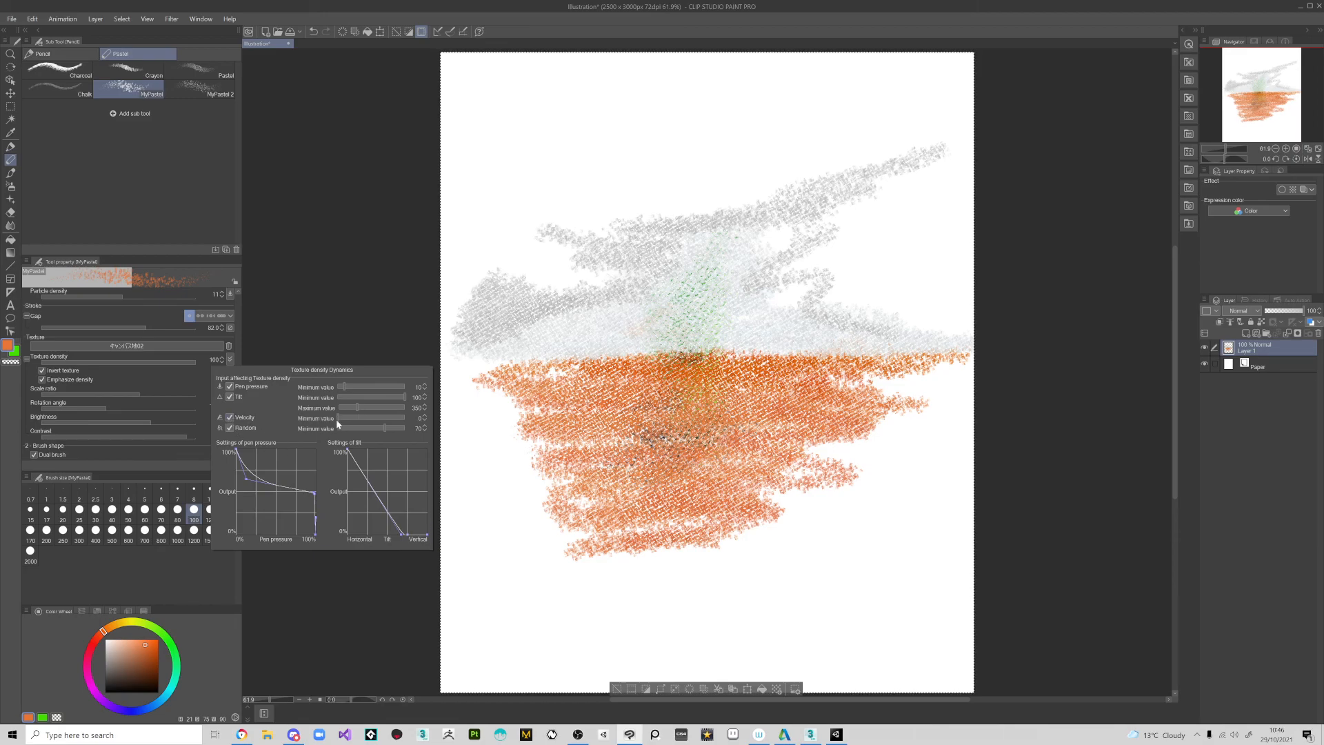
{"action": "mouse_move", "coordinate": [500, 648]}
{"action": "left_mouse_down"}
{"action": "mouse_move", "coordinate": [490, 547]}
{"action": "mouse_move", "coordinate": [569, 204]}
{"action": "left_mouse_up"}
{"action": "mouse_move", "coordinate": [543, 561]}
{"action": "left_mouse_down"}
{"action": "mouse_move", "coordinate": [579, 633]}
{"action": "mouse_move", "coordinate": [645, 589]}
{"action": "left_mouse_up"}
{"action": "mouse_move", "coordinate": [586, 624]}
{"action": "left_mouse_down"}
{"action": "mouse_move", "coordinate": [758, 607]}
{"action": "mouse_move", "coordinate": [786, 442]}
{"action": "left_mouse_up"}
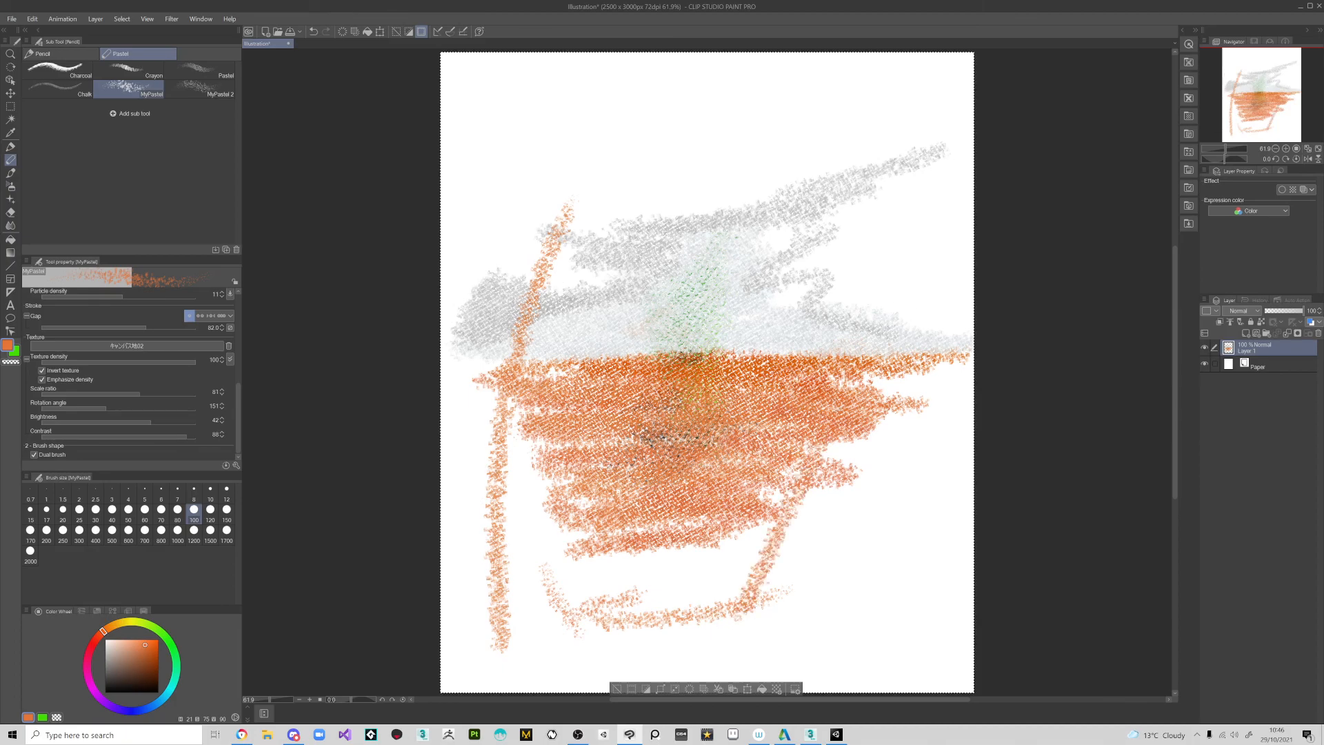
{"action": "left_click", "coordinate": [230, 360]}
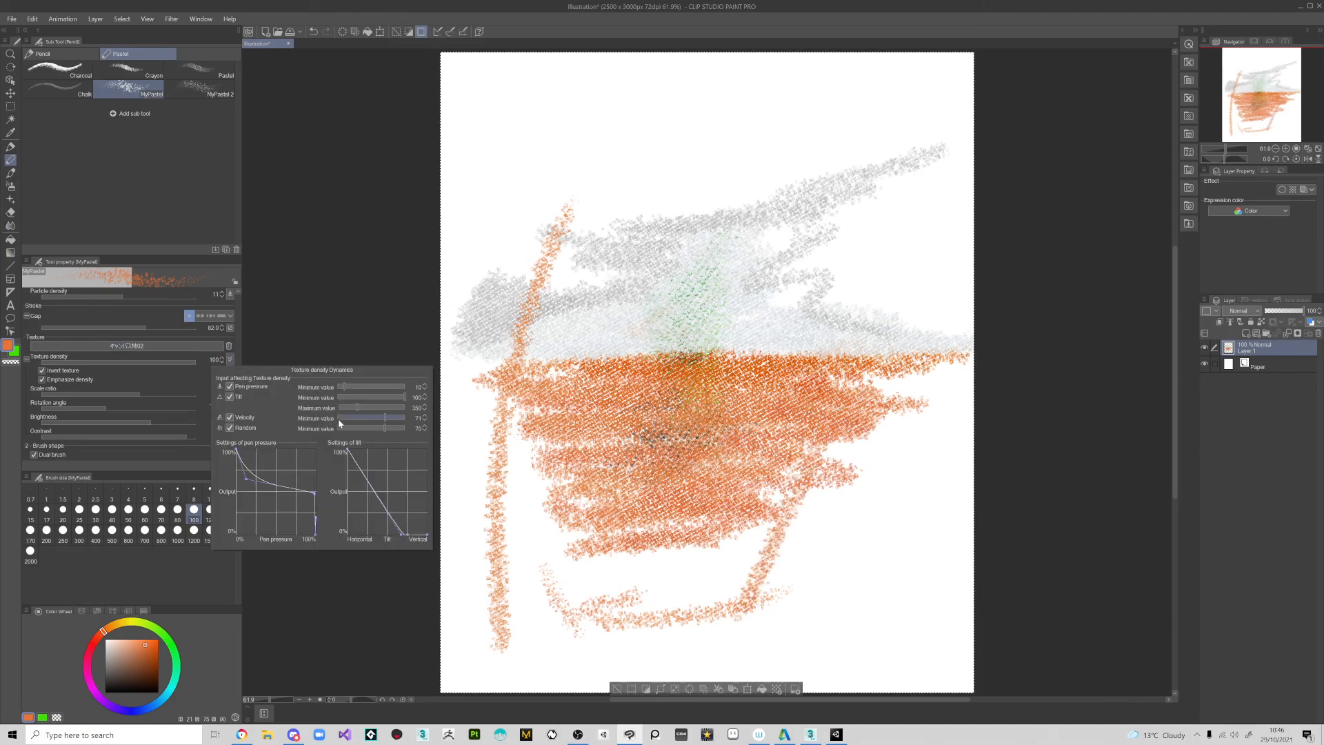
{"action": "left_click", "coordinate": [230, 417]}
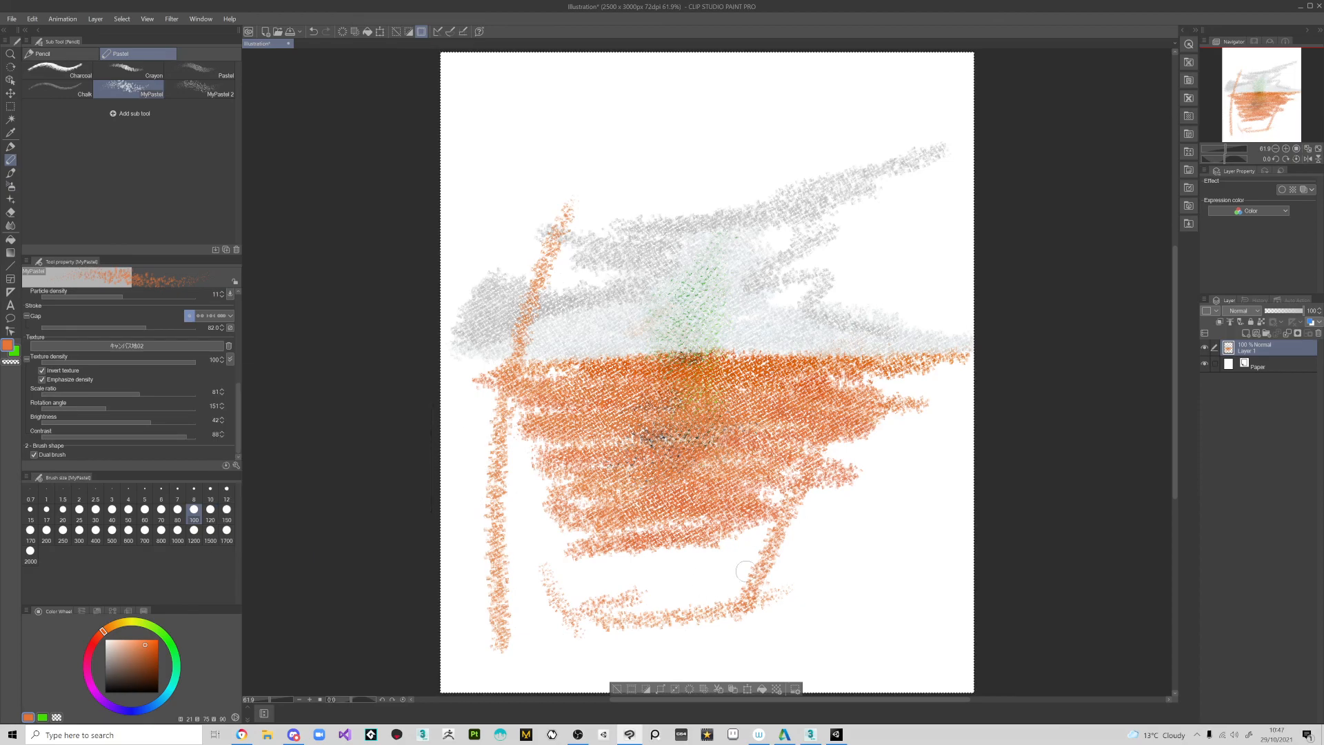